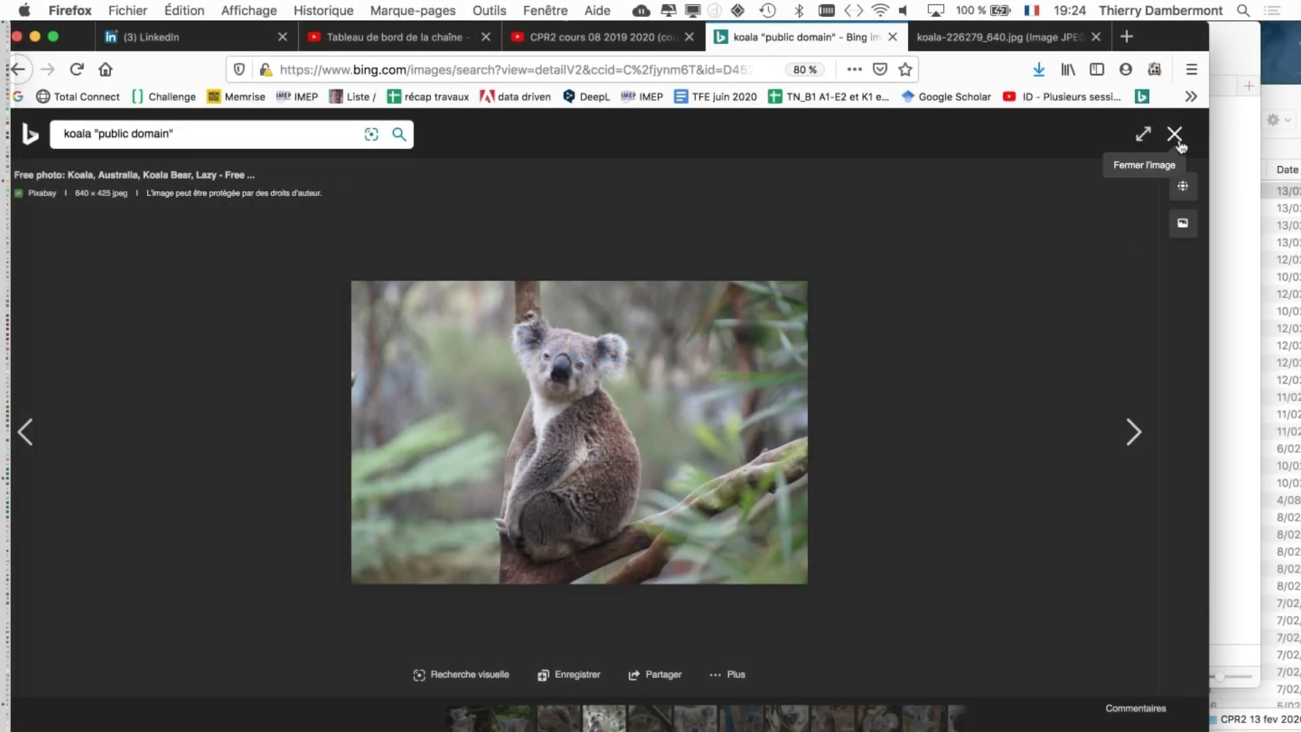
# Step: Close the Bing image preview and open koala-01.jpg from the koala folder in Photoshop
pyautogui.click(1176, 139)
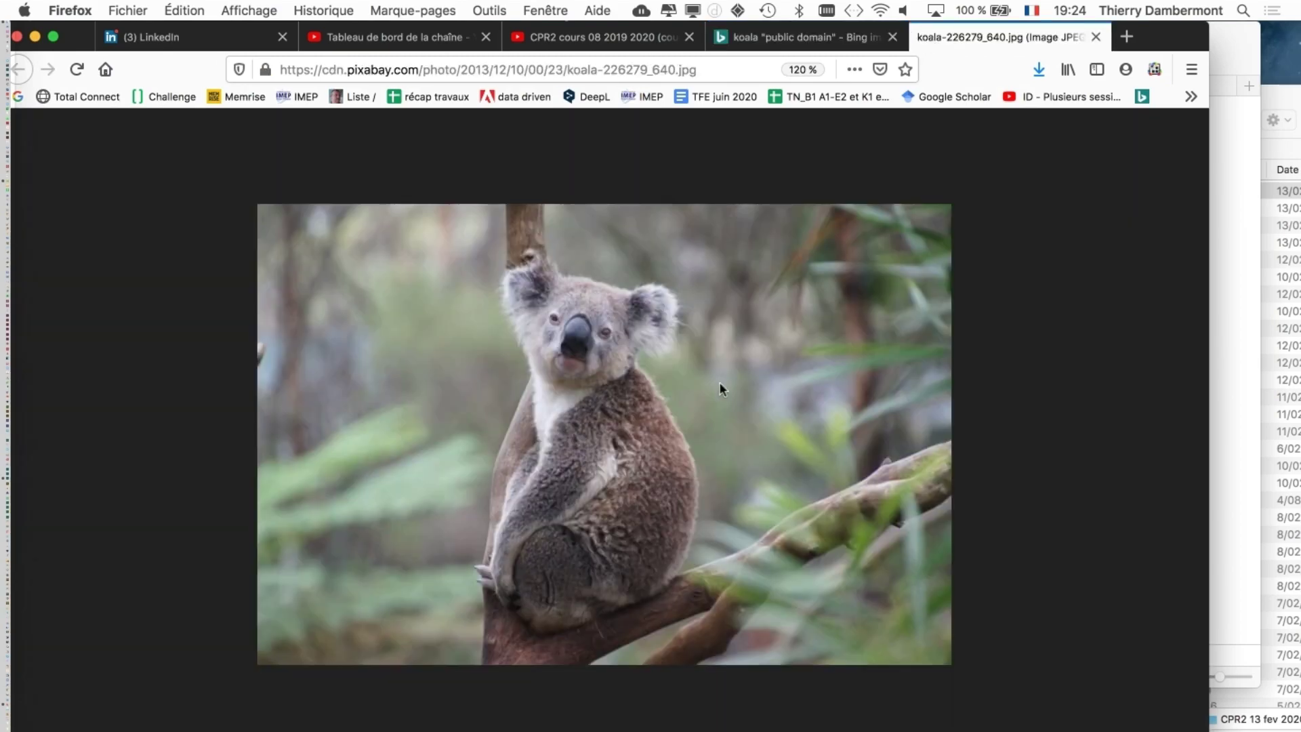
pyautogui.press('super+Tab')
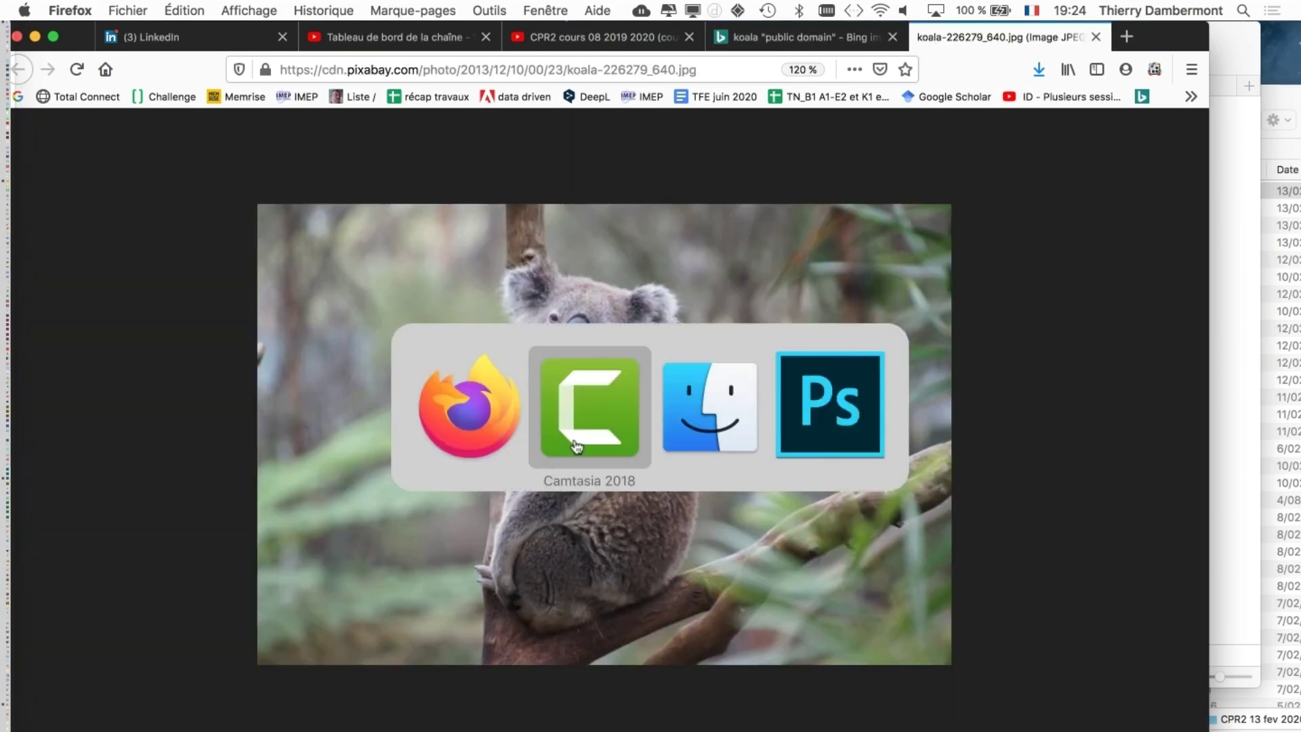
pyautogui.click(702, 435)
pyautogui.click(485, 212)
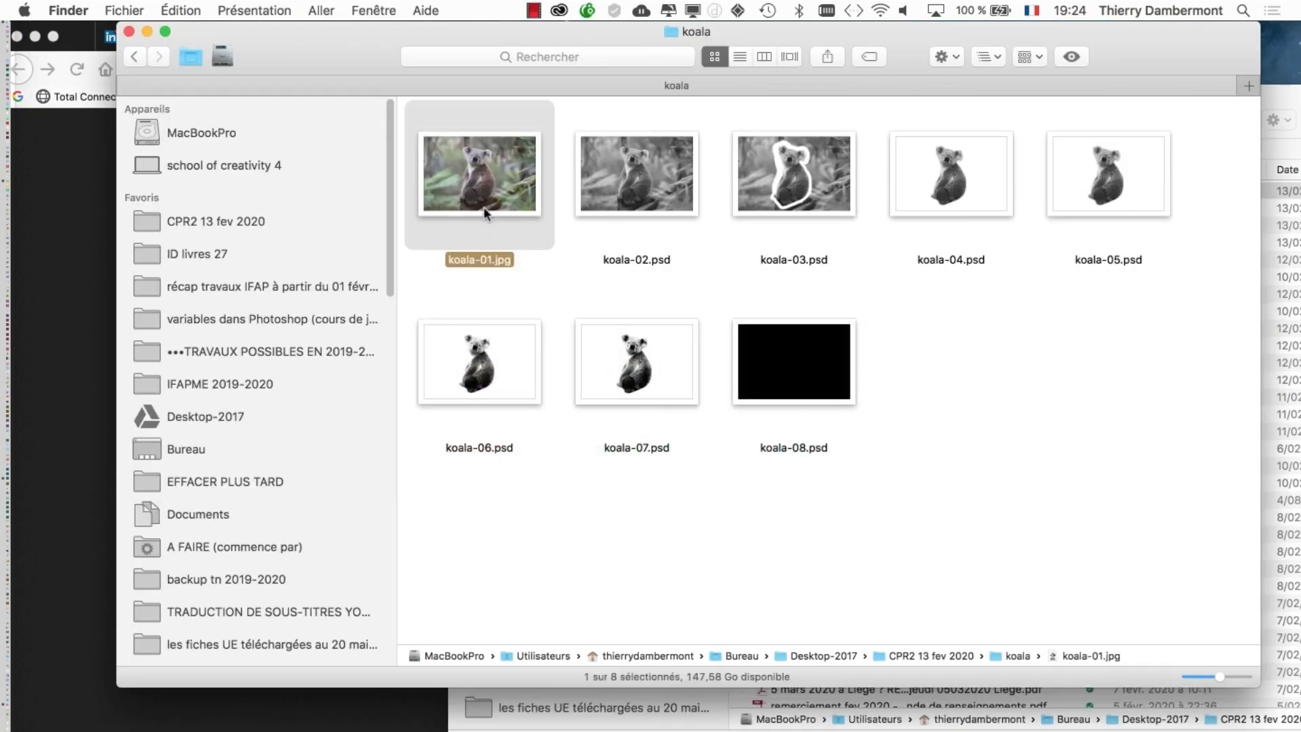
pyautogui.doubleClick(485, 210)
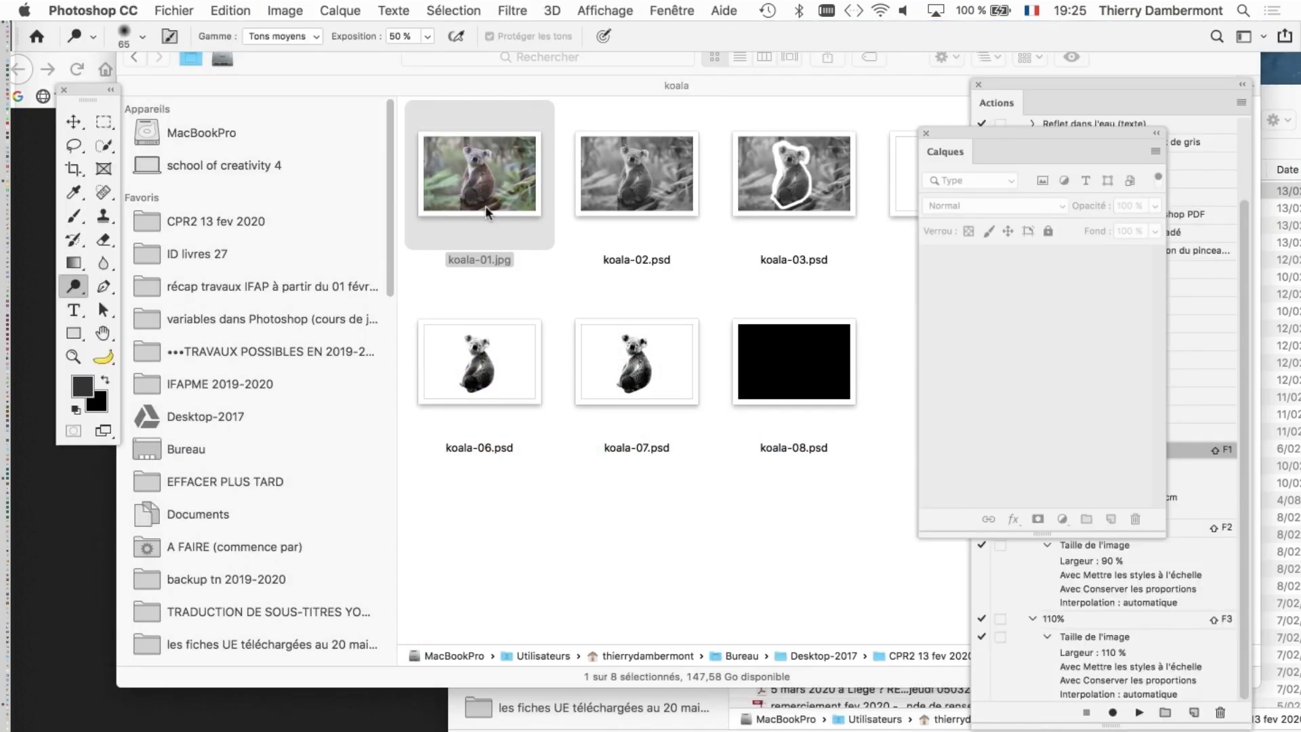
# Step: Show the koala full screen, zoomed in, with the Move tool and Layers and Actions panels closed
pyautogui.press('f')
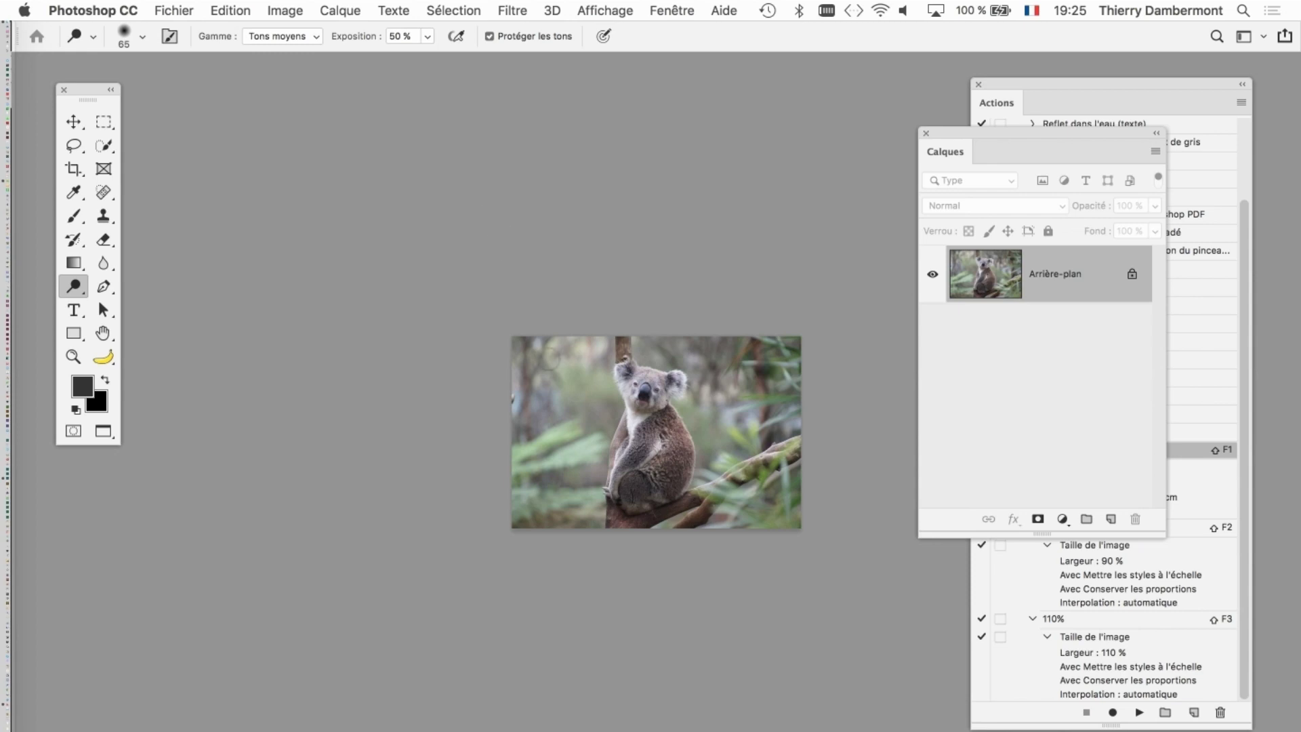
pyautogui.press('super+0')
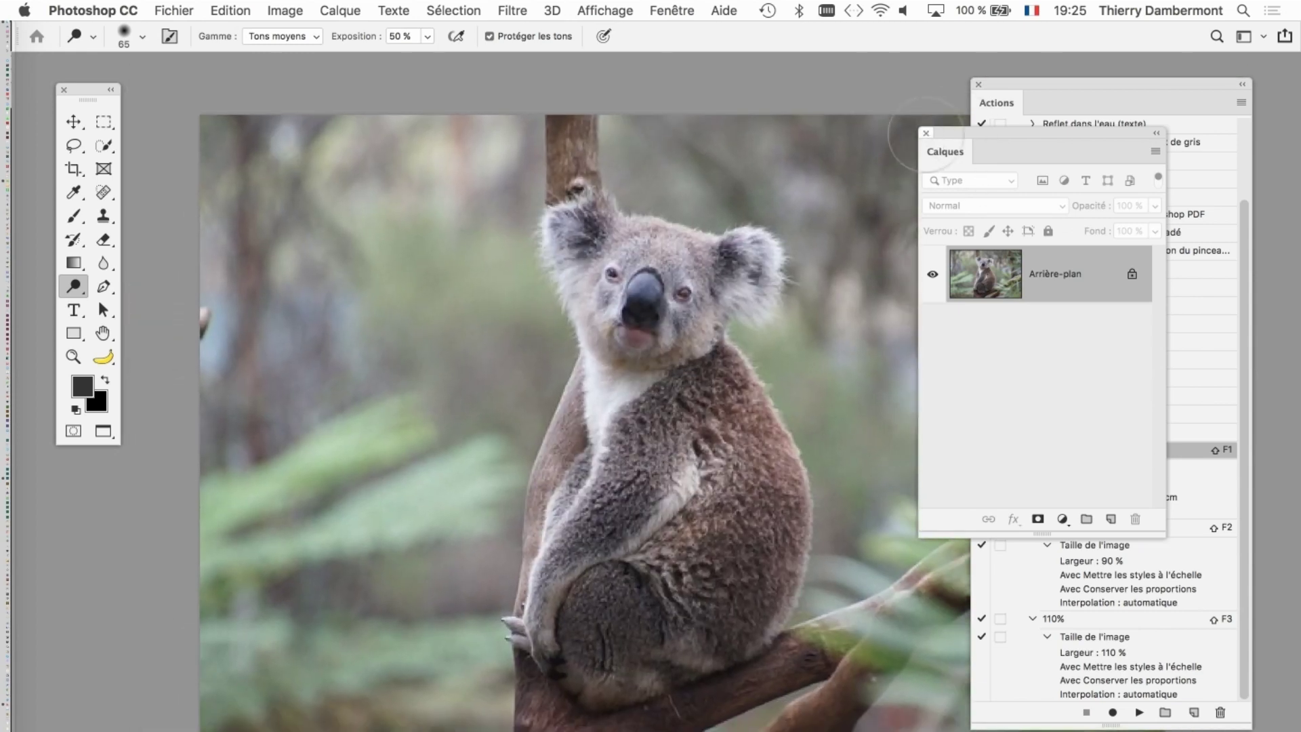
pyautogui.click(73, 122)
pyautogui.click(204, 94)
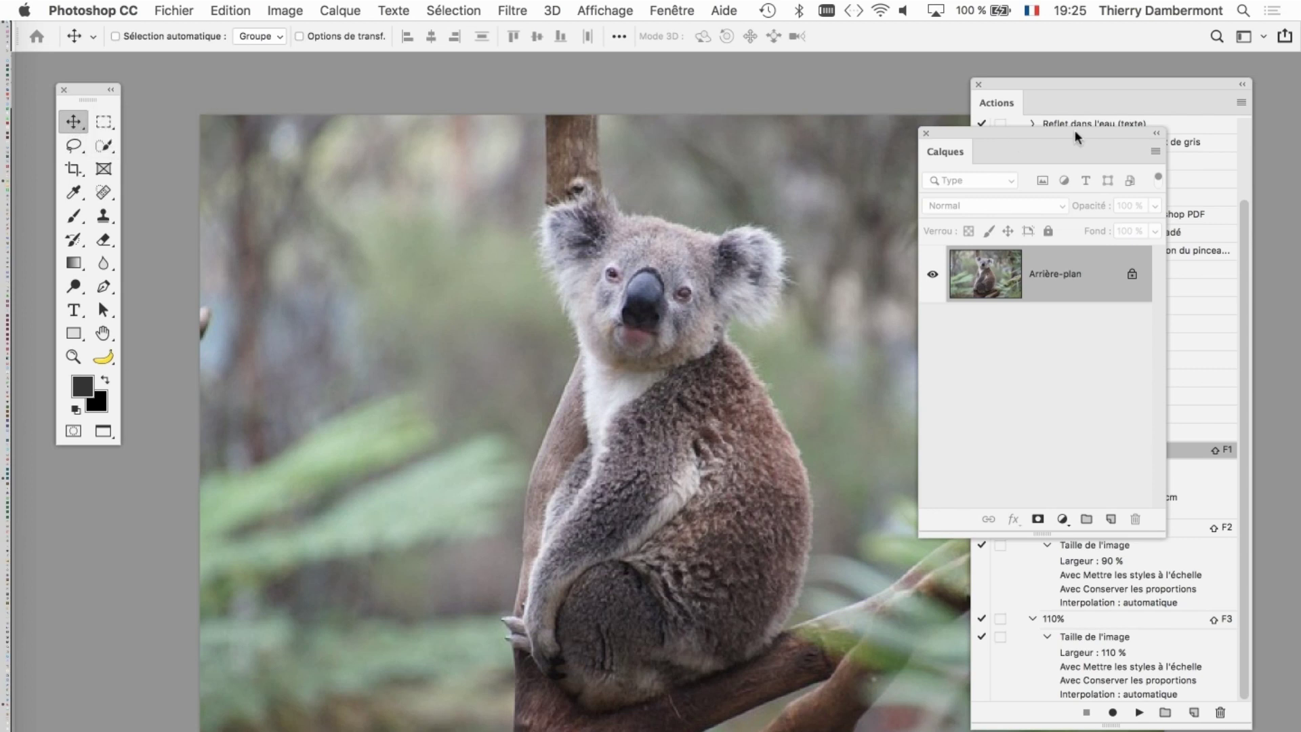
pyautogui.click(927, 134)
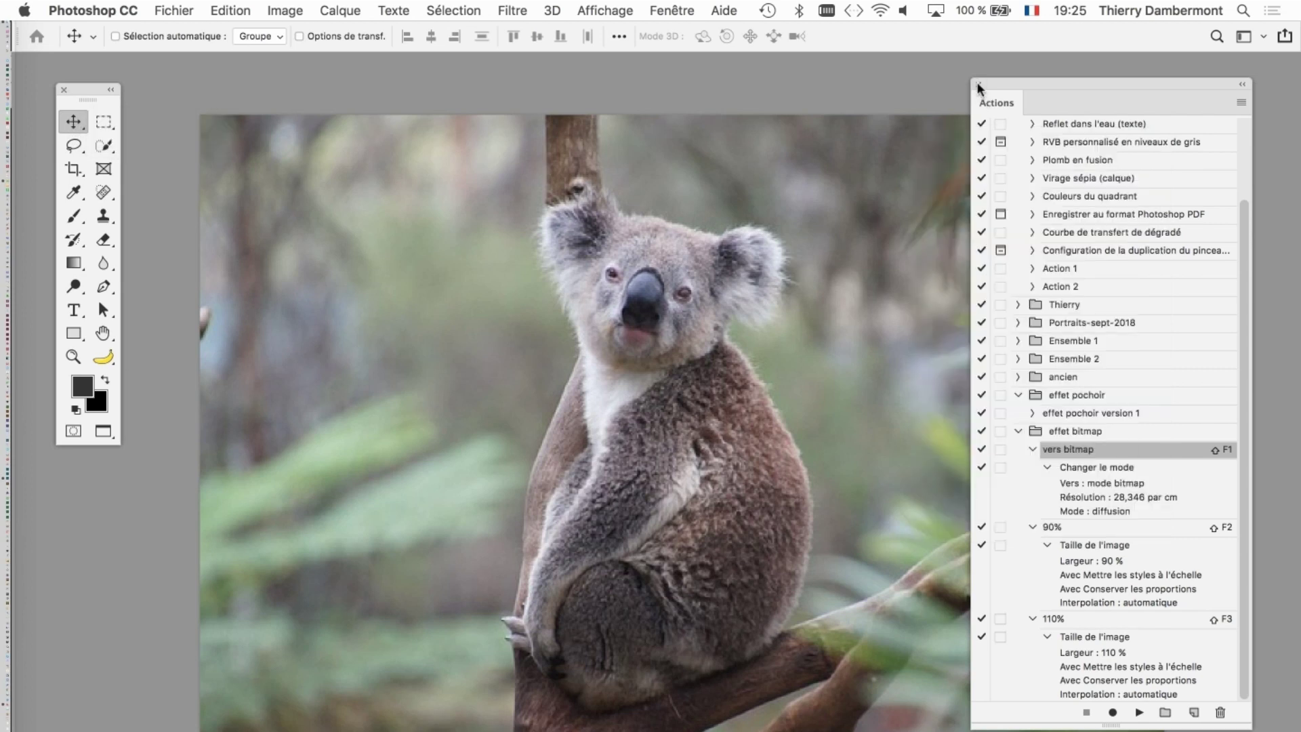
pyautogui.click(979, 85)
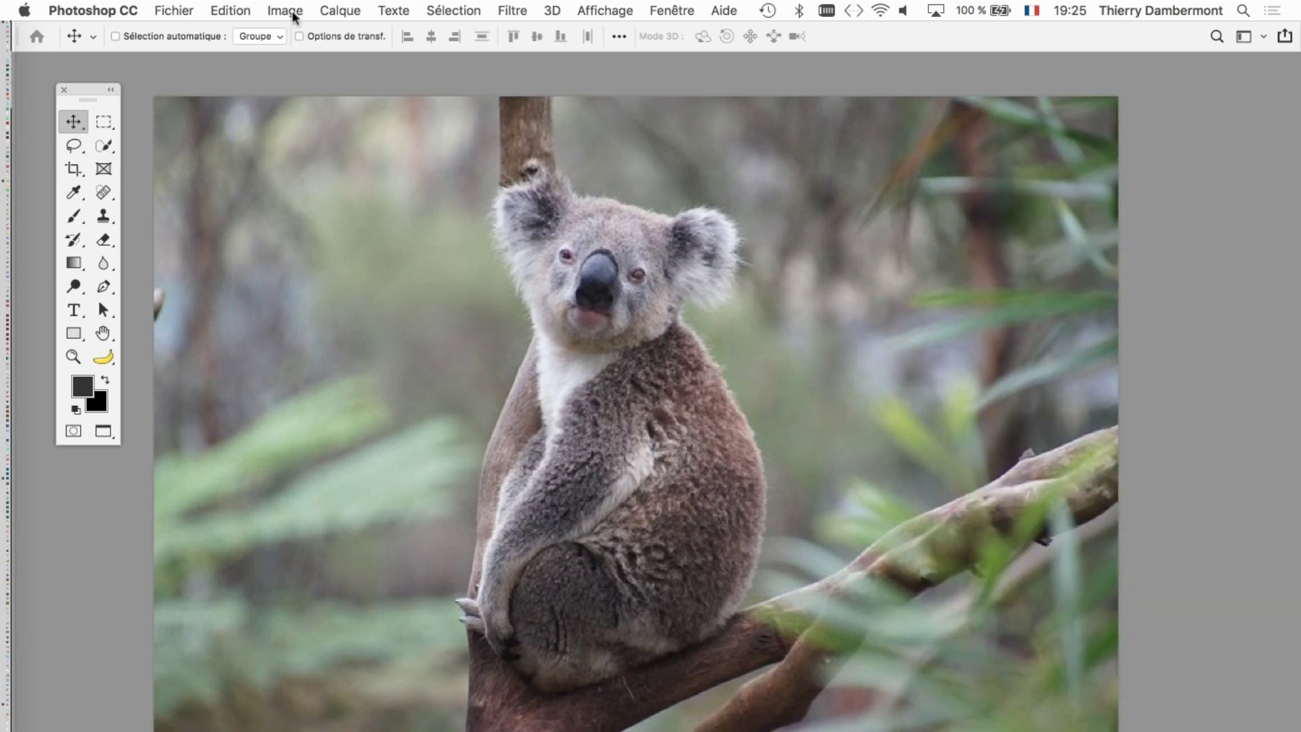
pyautogui.click(284, 10)
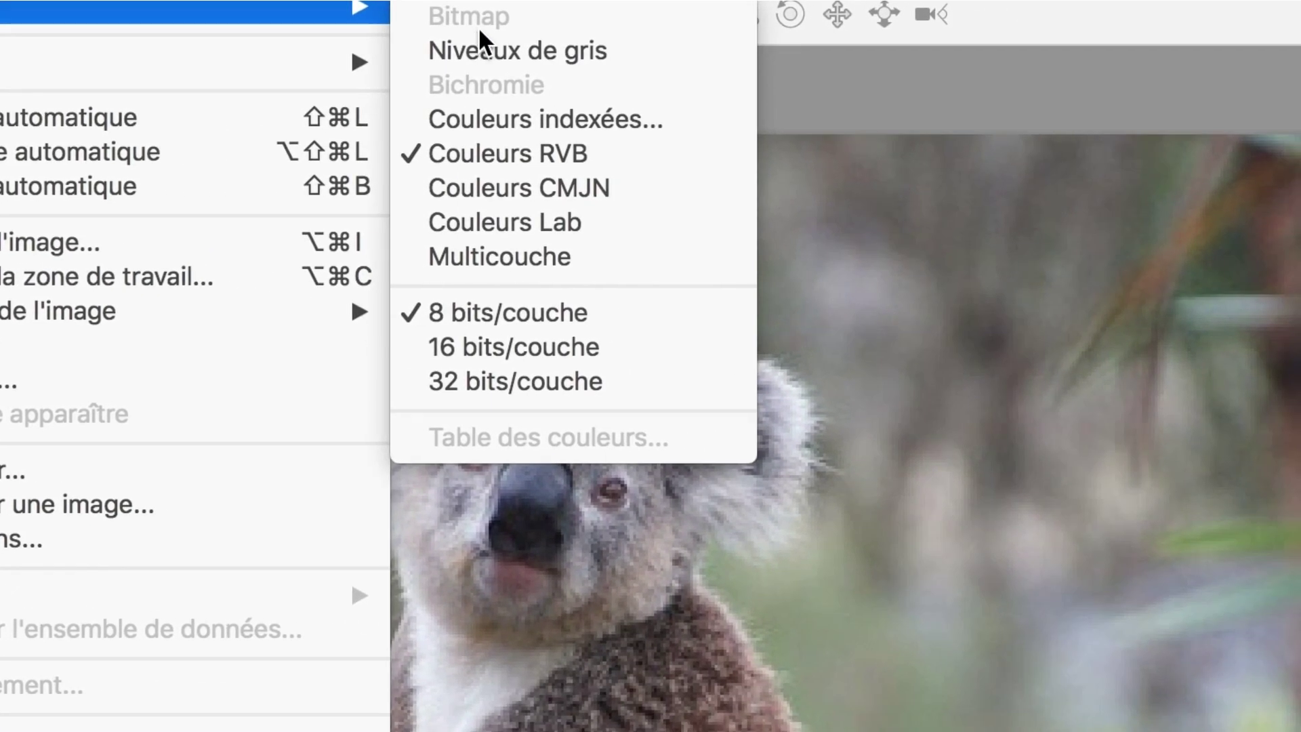
pyautogui.moveTo(173, 6)
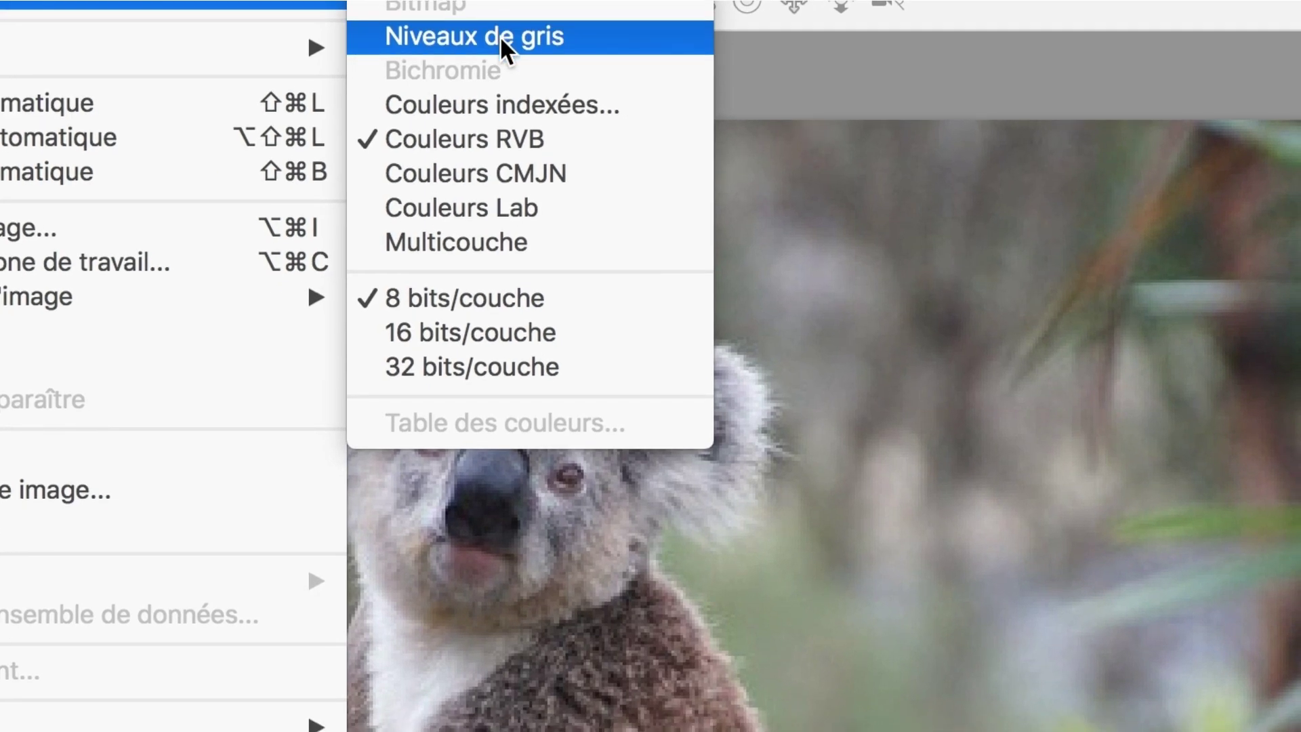
# Step: Convert koala-01.jpg to Niveaux de gris grayscale, discarding its colour information
pyautogui.click(500, 35)
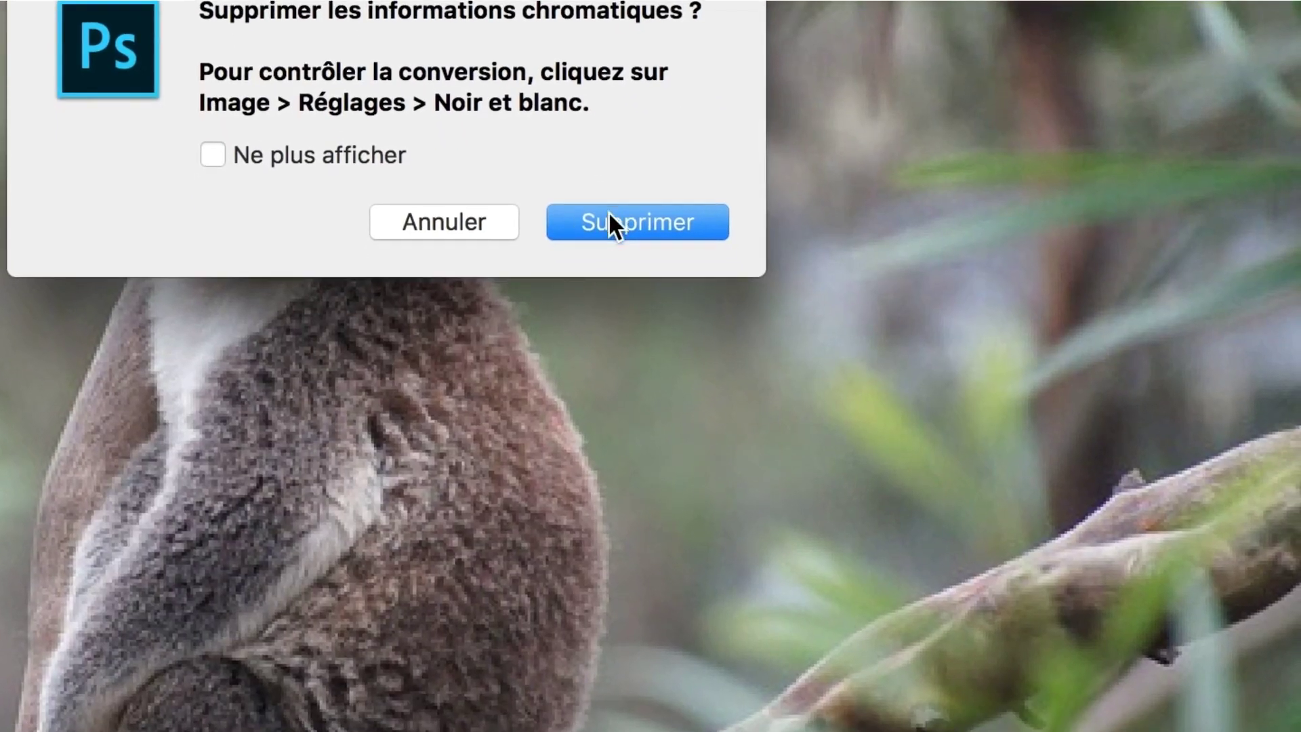
pyautogui.click(654, 339)
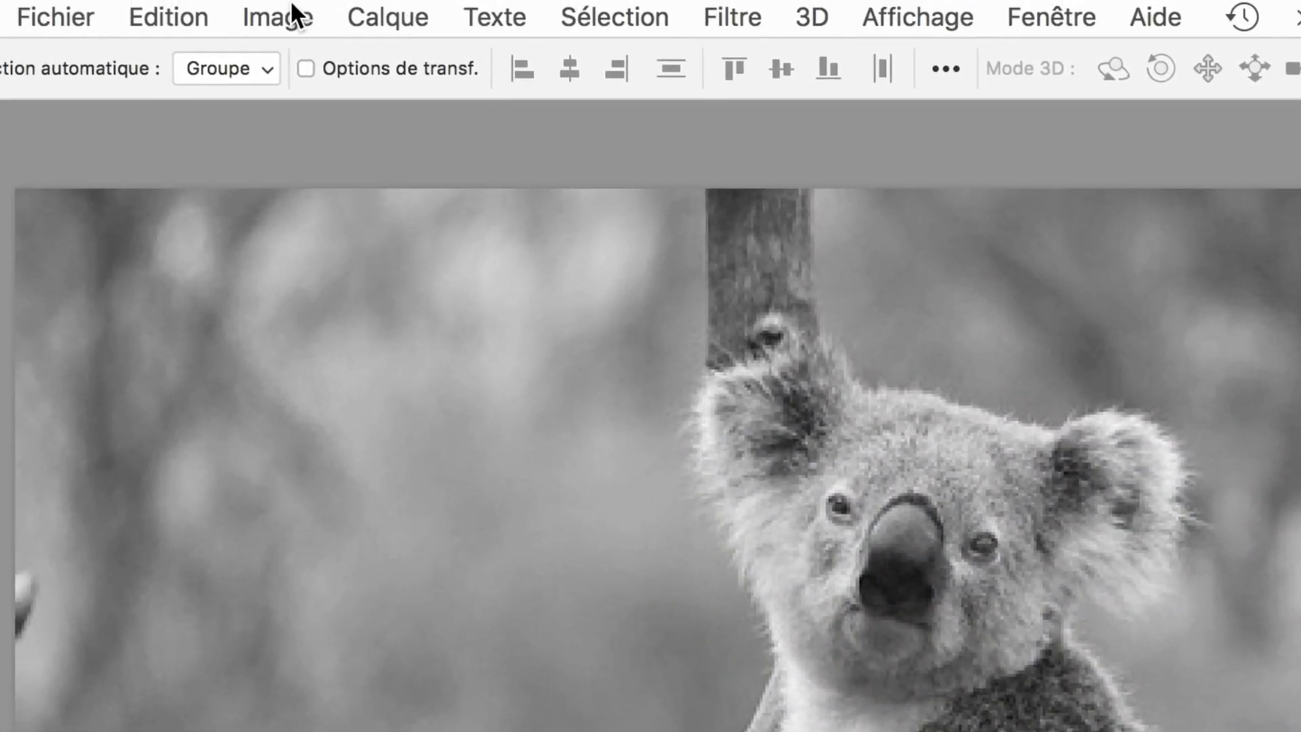
pyautogui.click(293, 10)
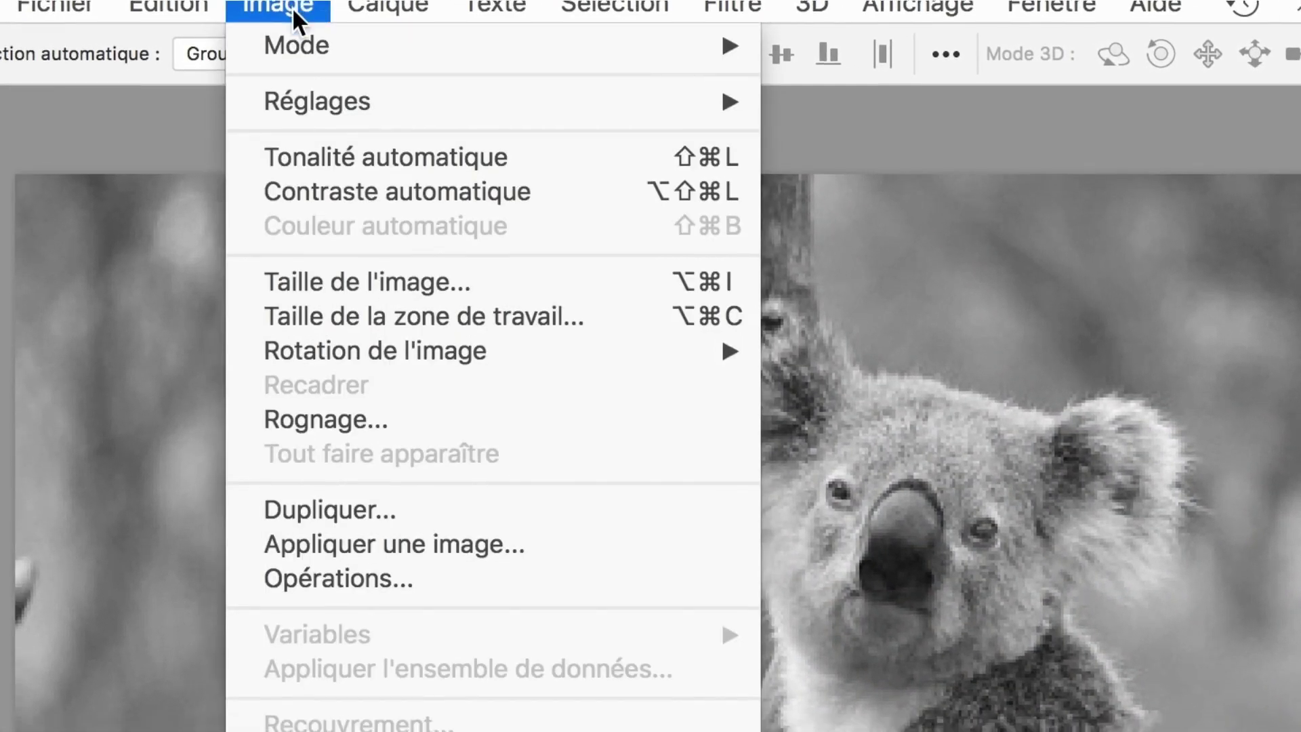
pyautogui.moveTo(203, 24)
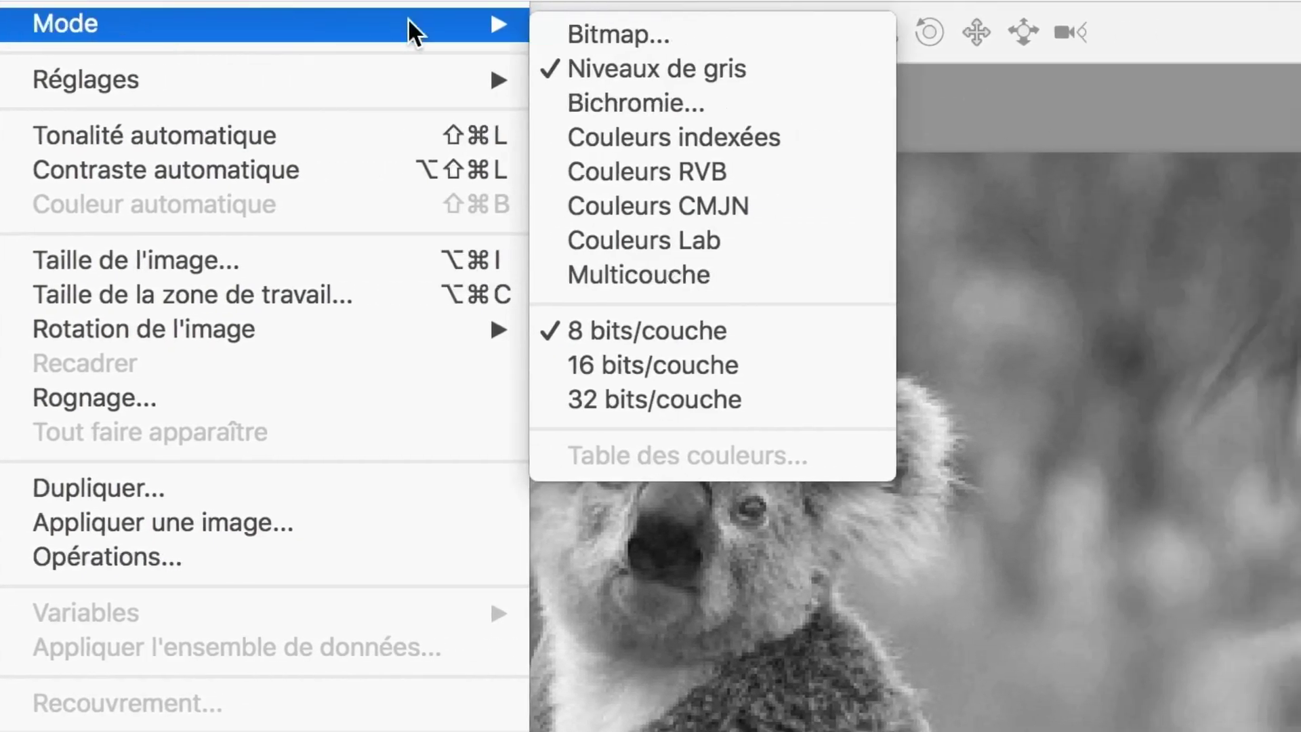
# Step: Convert the grayscale koala to a bitmap at 72 px/pouce using Diffusion dithering
pyautogui.click(500, 25)
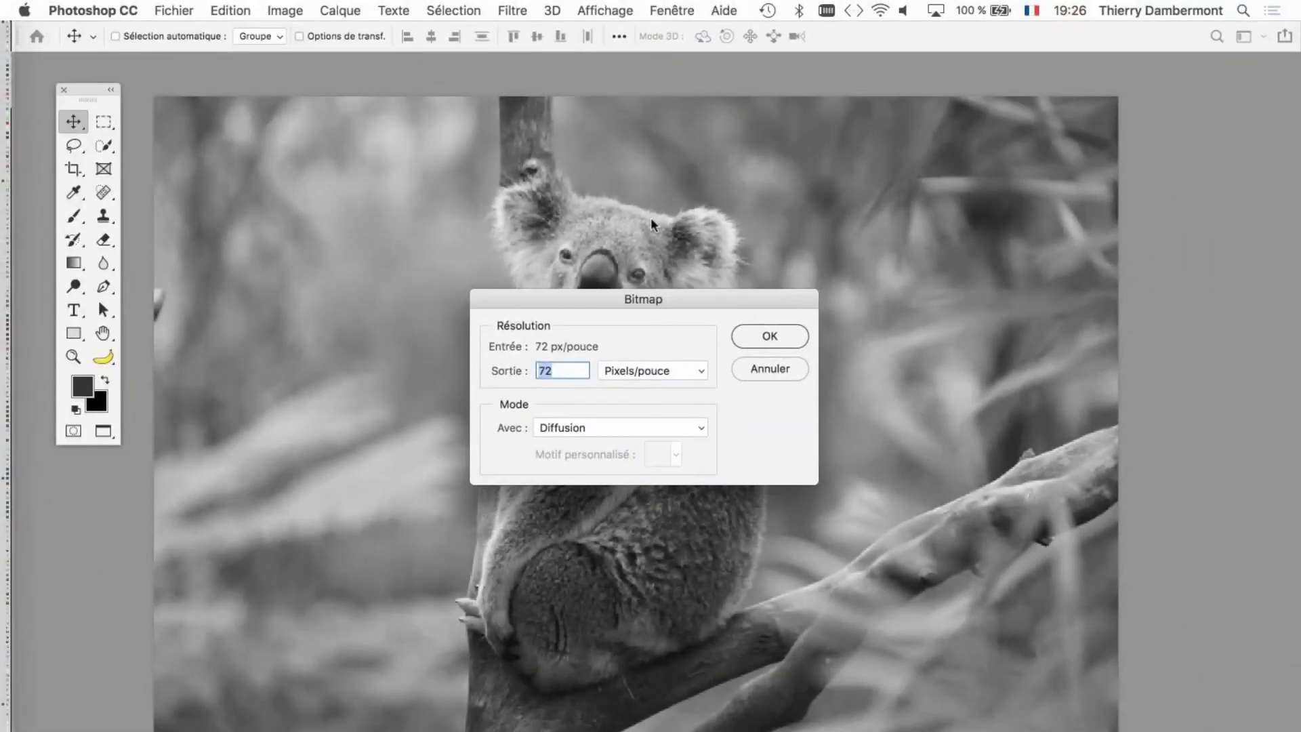
pyautogui.moveTo(660, 296); pyautogui.dragTo(997, 139)
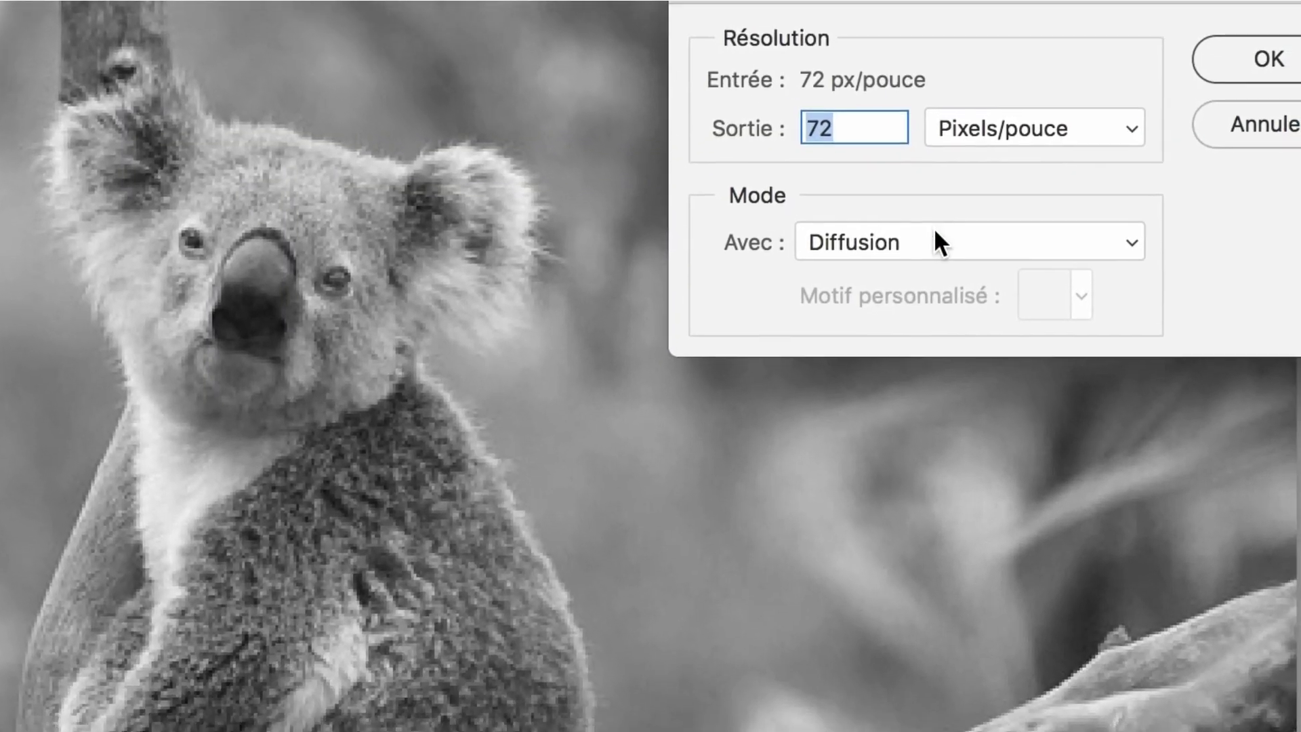
pyautogui.click(952, 323)
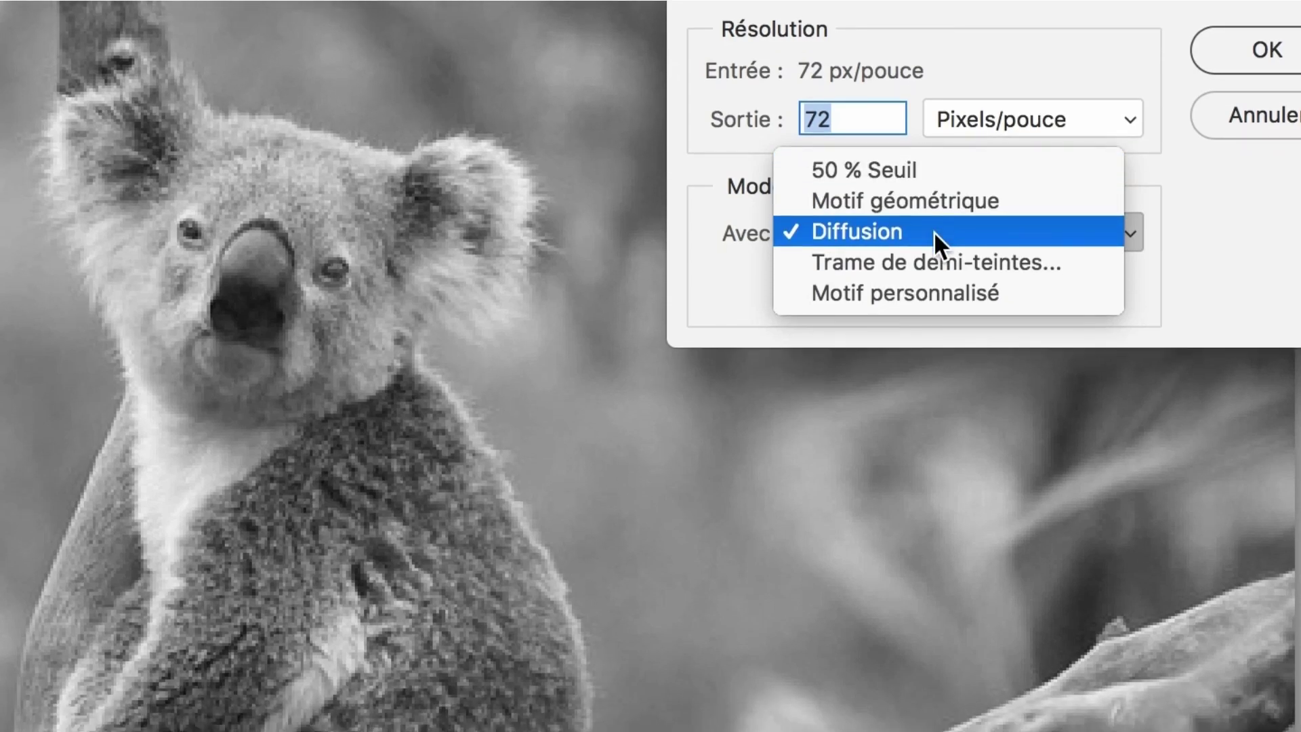
pyautogui.click(935, 233)
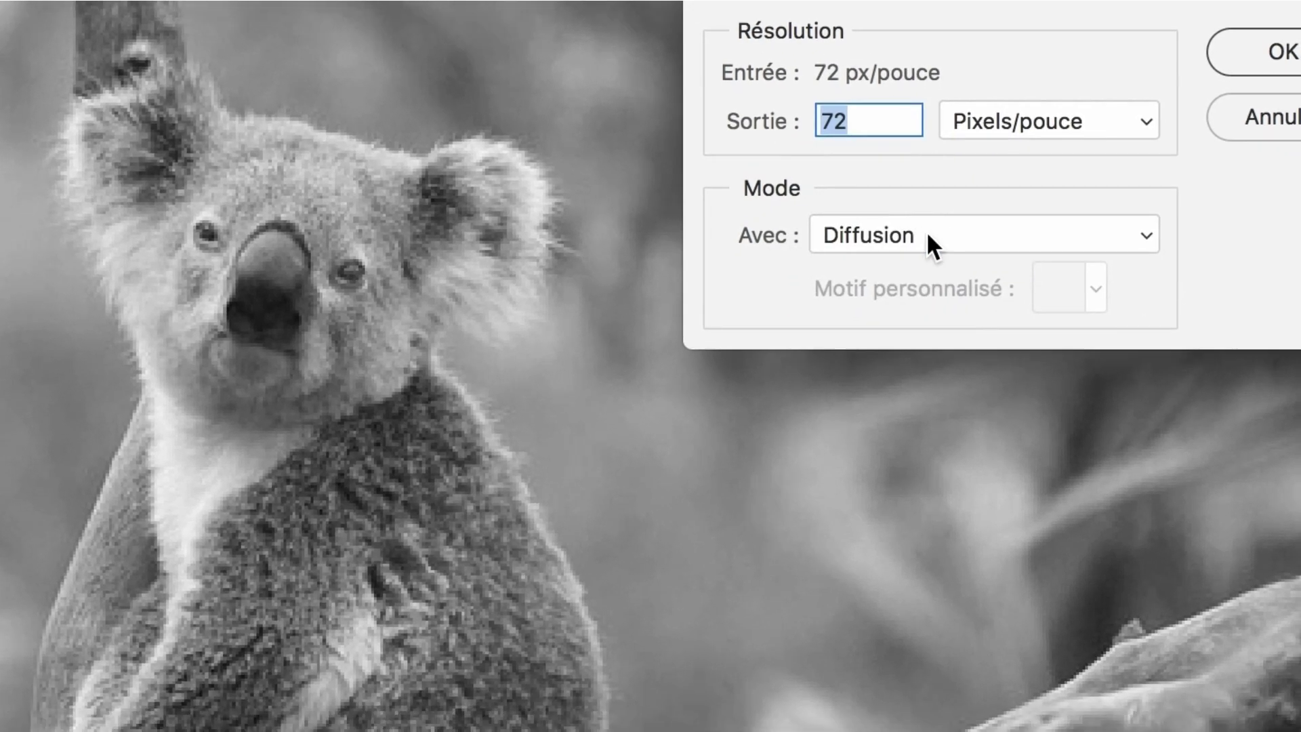
pyautogui.click(927, 235)
pyautogui.click(927, 235)
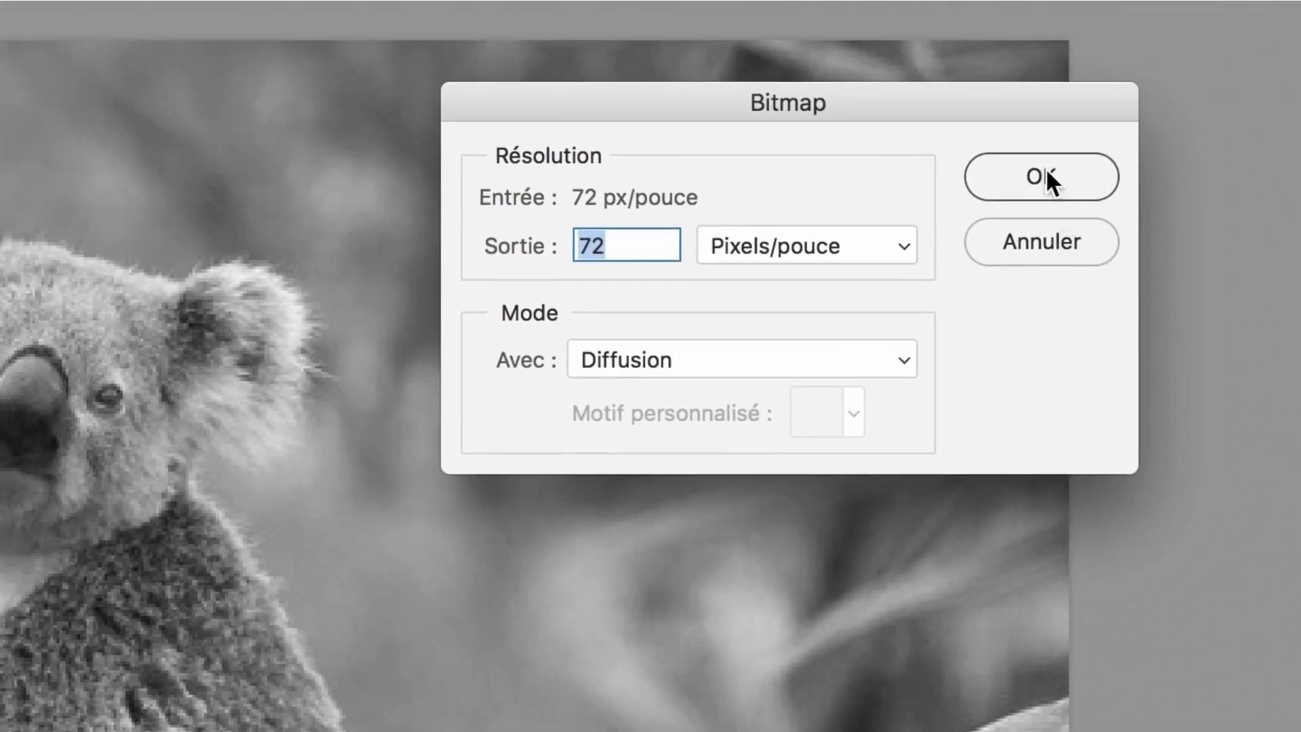
pyautogui.click(1280, 51)
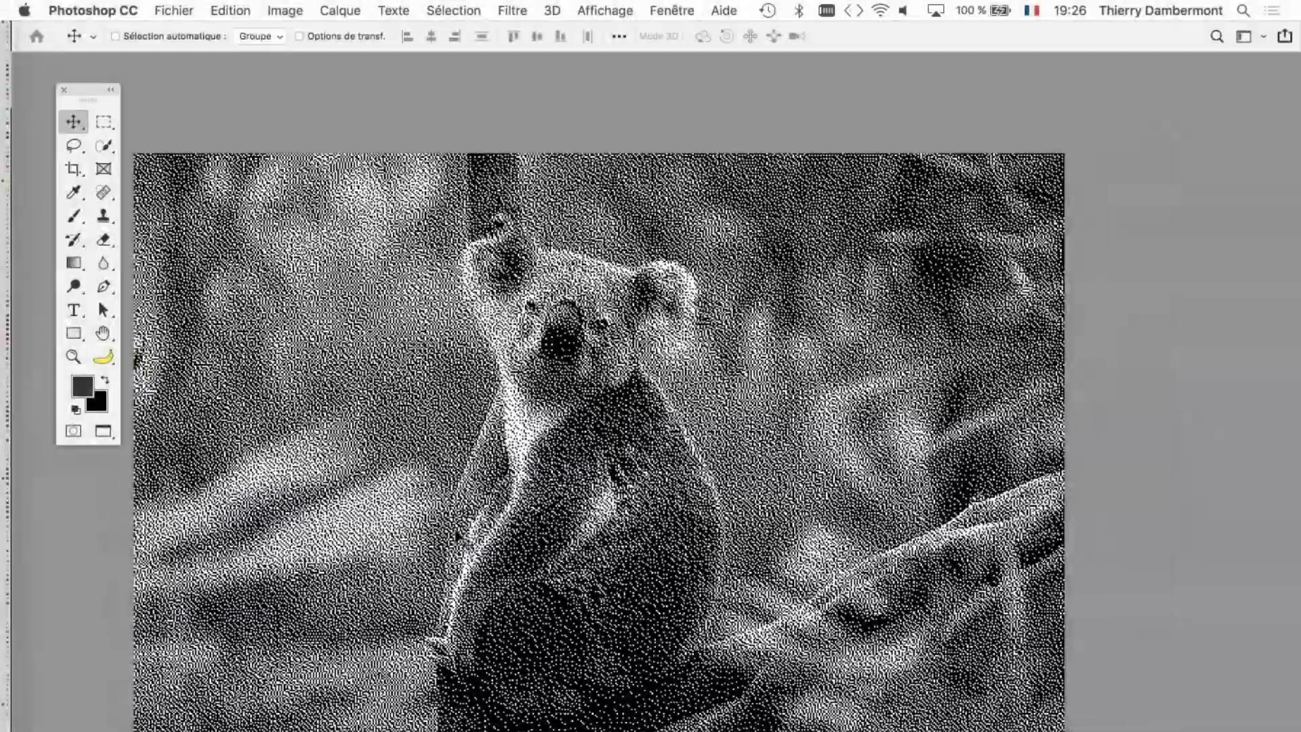
# Step: Zoom out and back in to inspect the diffusion dither on the koala
pyautogui.scroll(-1, 546, 505)
pyautogui.scroll(-3, 546, 505)
pyautogui.scroll(-2, 545, 505)
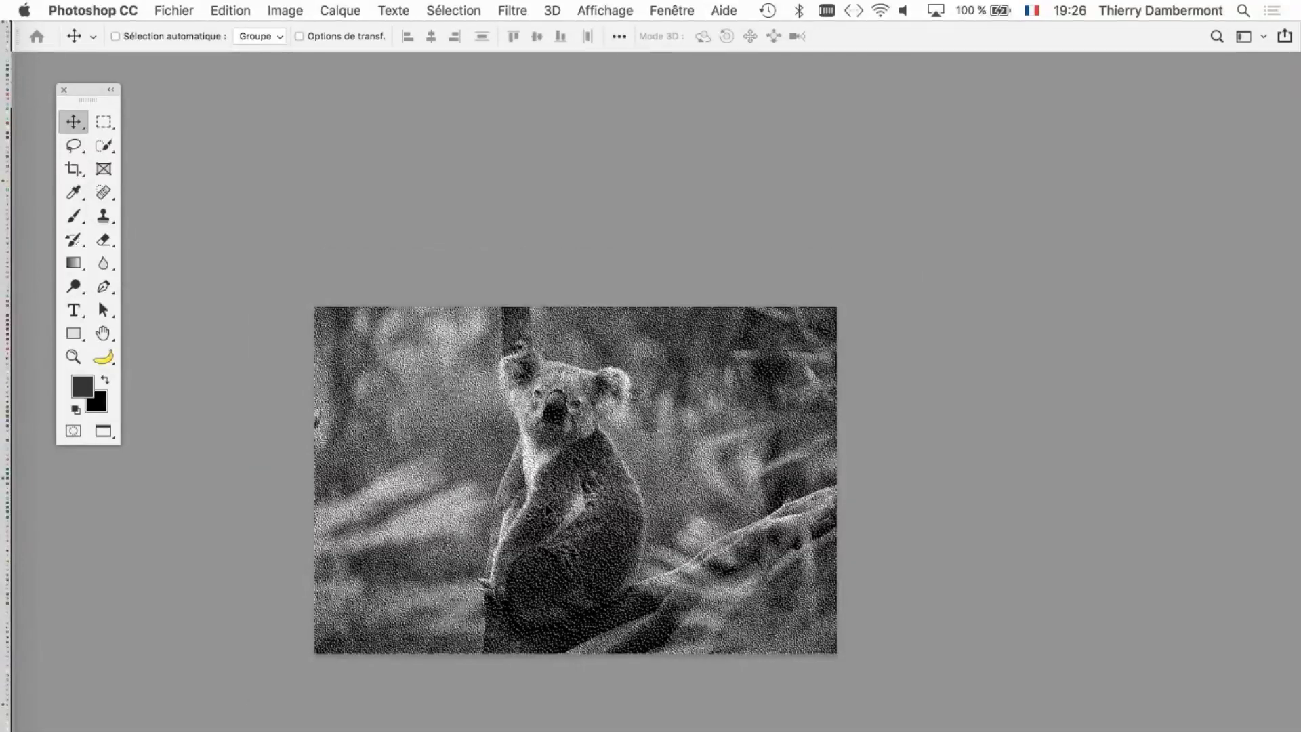
pyautogui.scroll(-1, 545, 505)
pyautogui.scroll(-1, 546, 504)
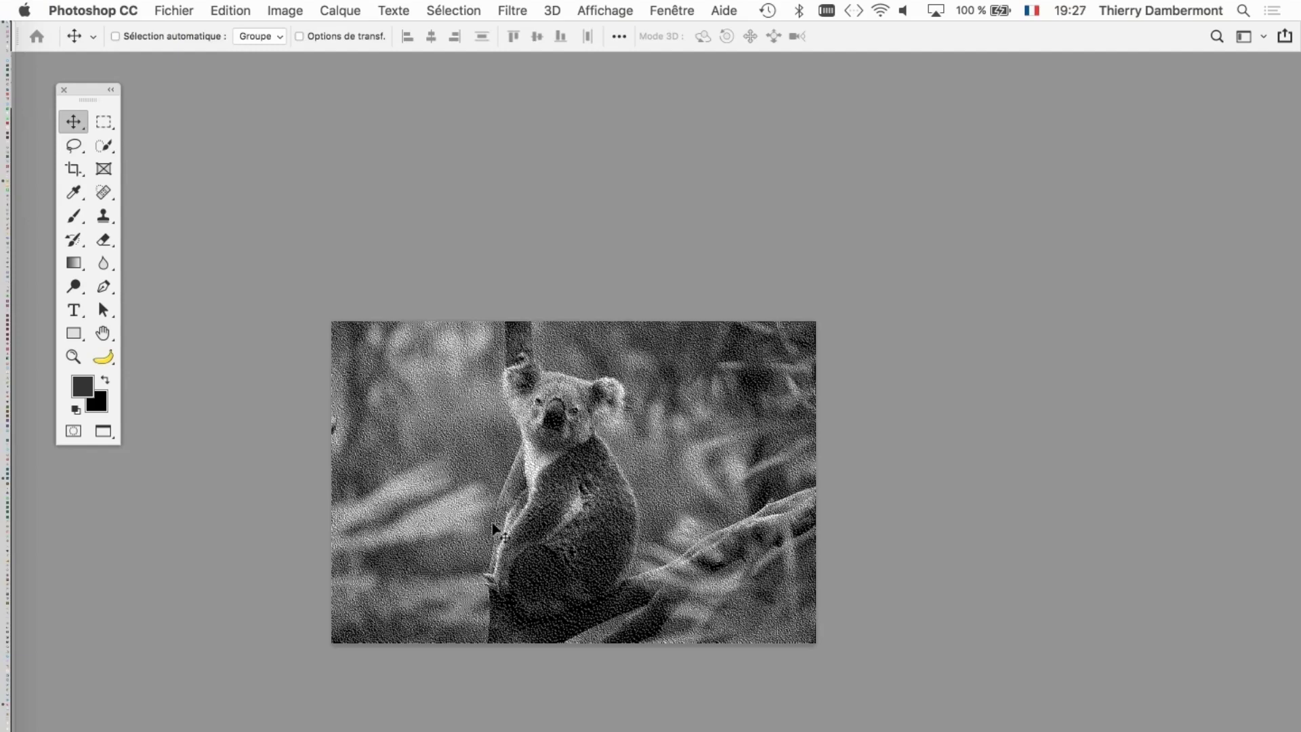
pyautogui.scroll(1, 494, 527)
pyautogui.scroll(3, 493, 527)
pyautogui.scroll(2, 494, 527)
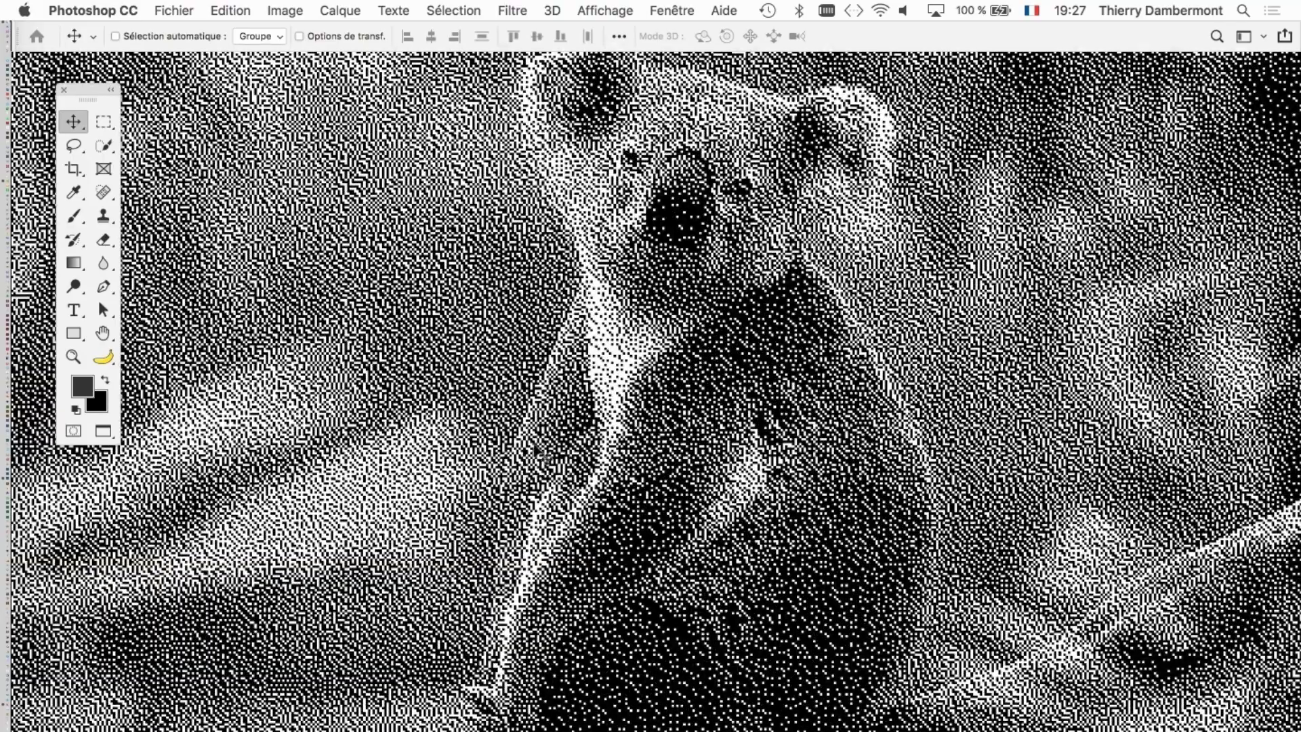
pyautogui.scroll(3, 535, 448)
# Step: Close koala-01.jpg without saving, dismiss the Home screen, and return to the koala folder
pyautogui.press('super+0')
pyautogui.press('super+w')
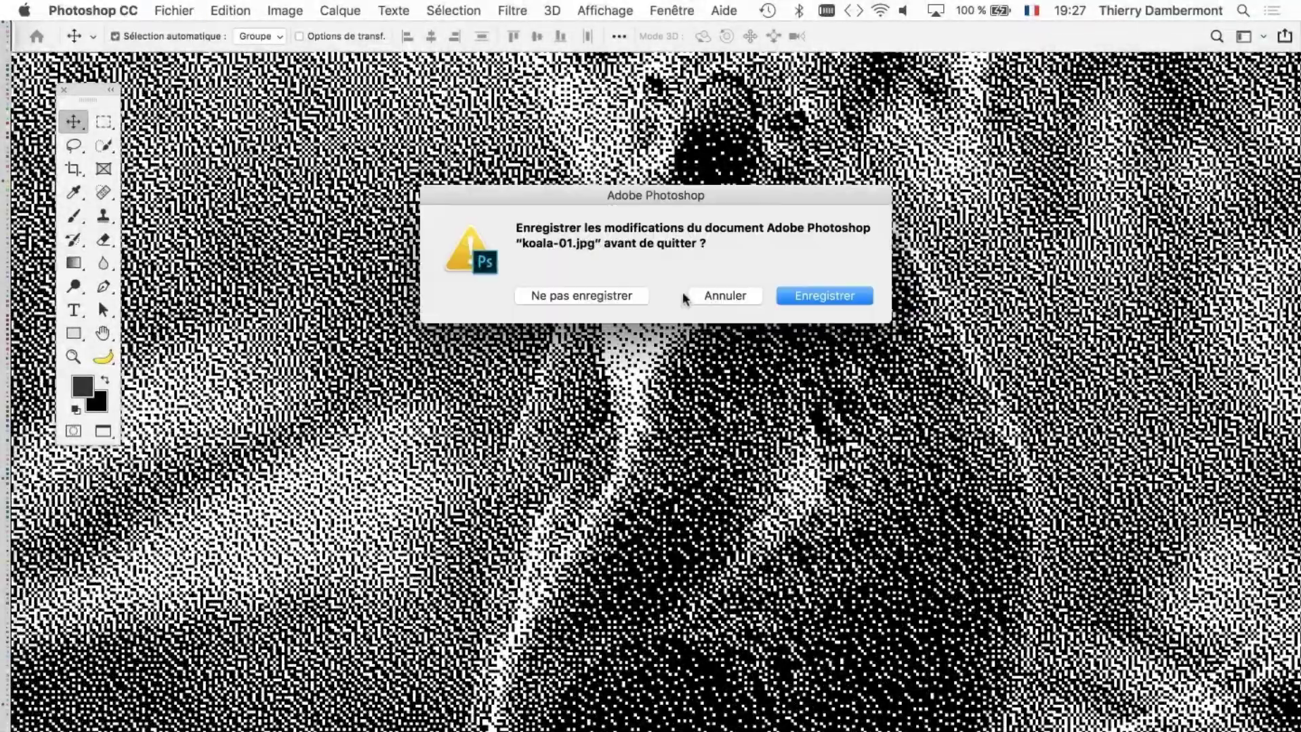
pyautogui.click(593, 295)
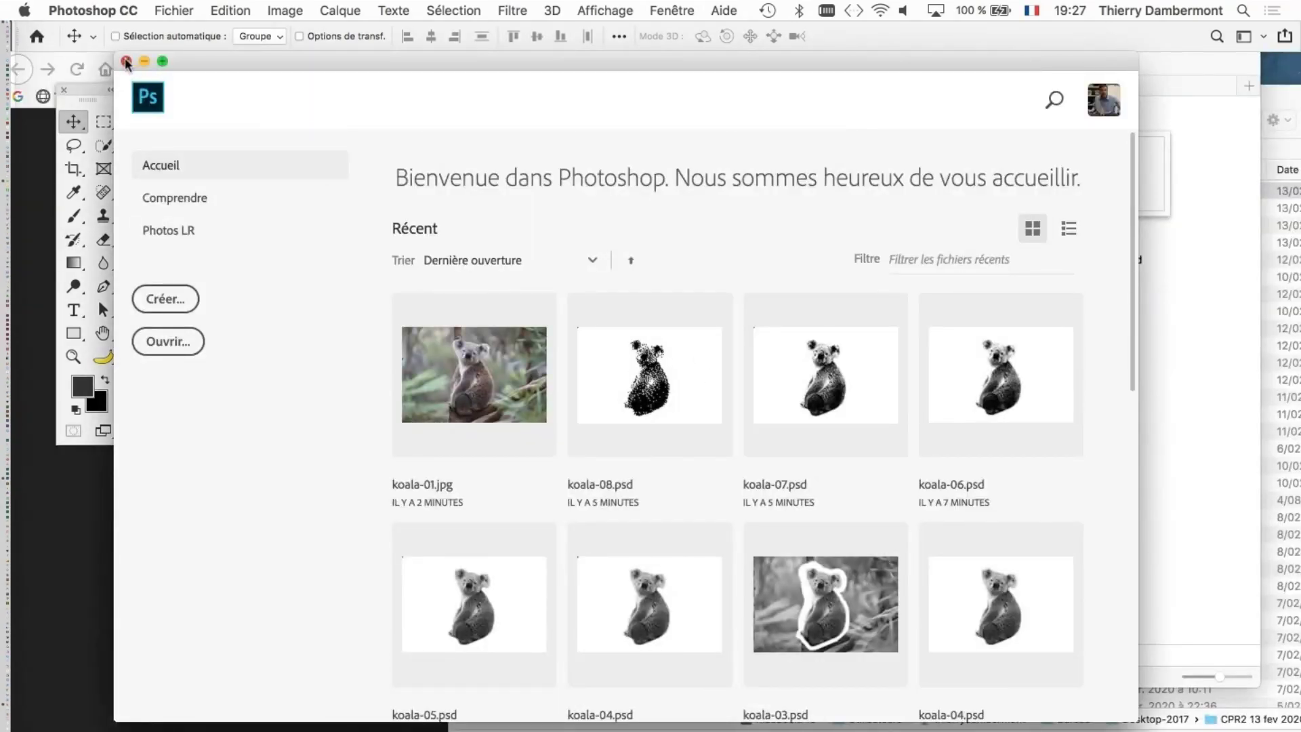
pyautogui.click(126, 61)
pyautogui.click(637, 220)
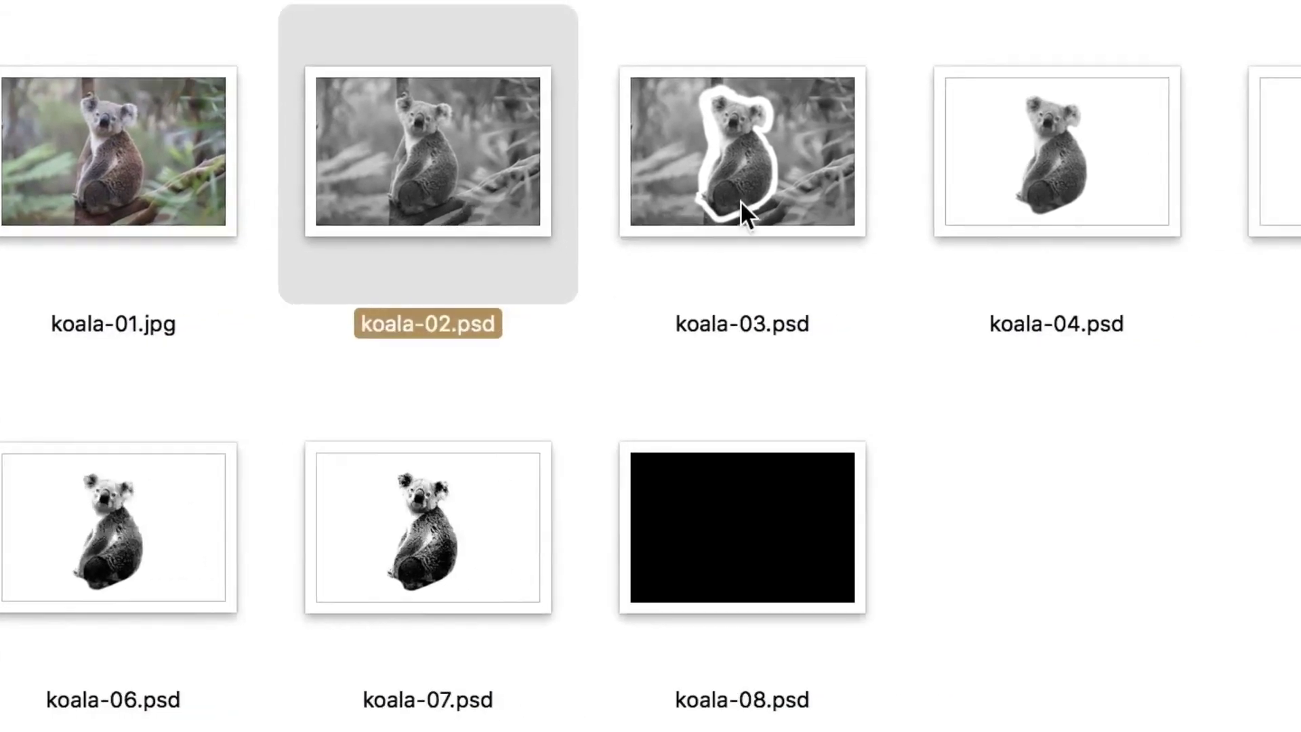
# Step: Look through koala-03 and koala-04.psd in Finder and open koala-04.psd in Photoshop
pyautogui.click(744, 204)
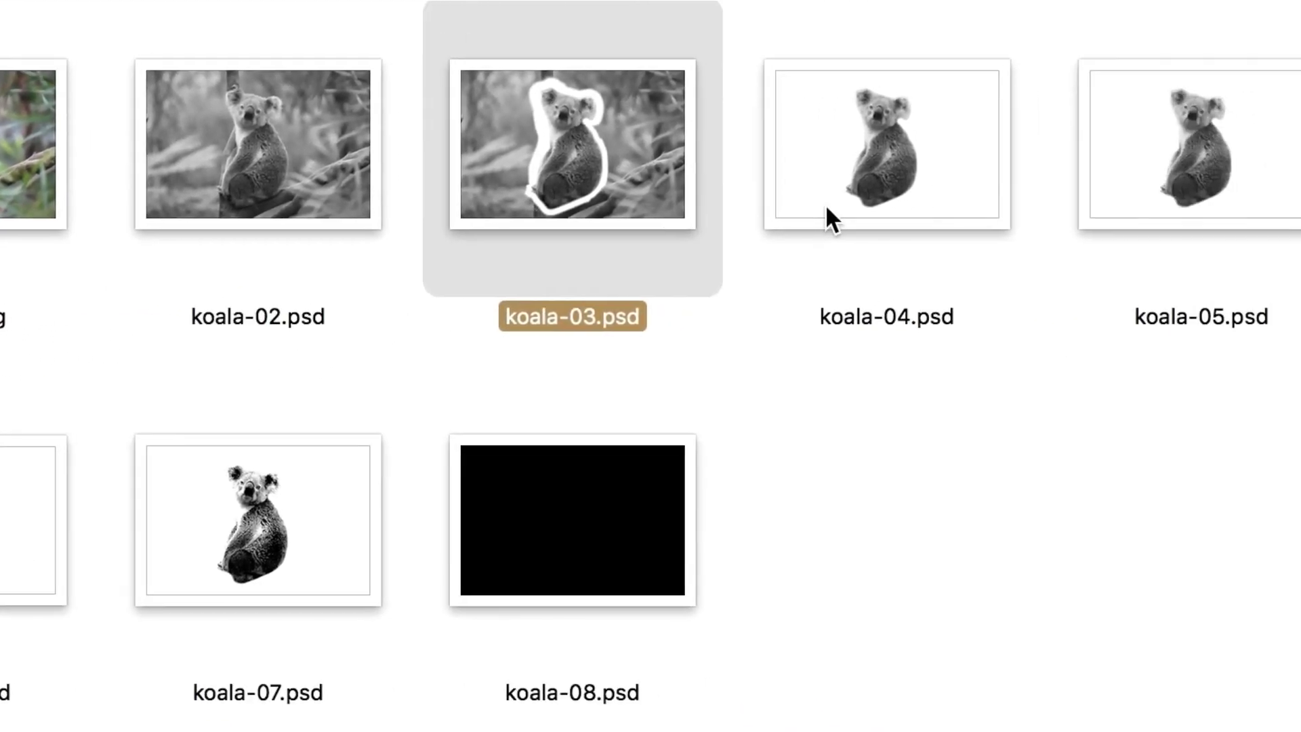
pyautogui.click(827, 204)
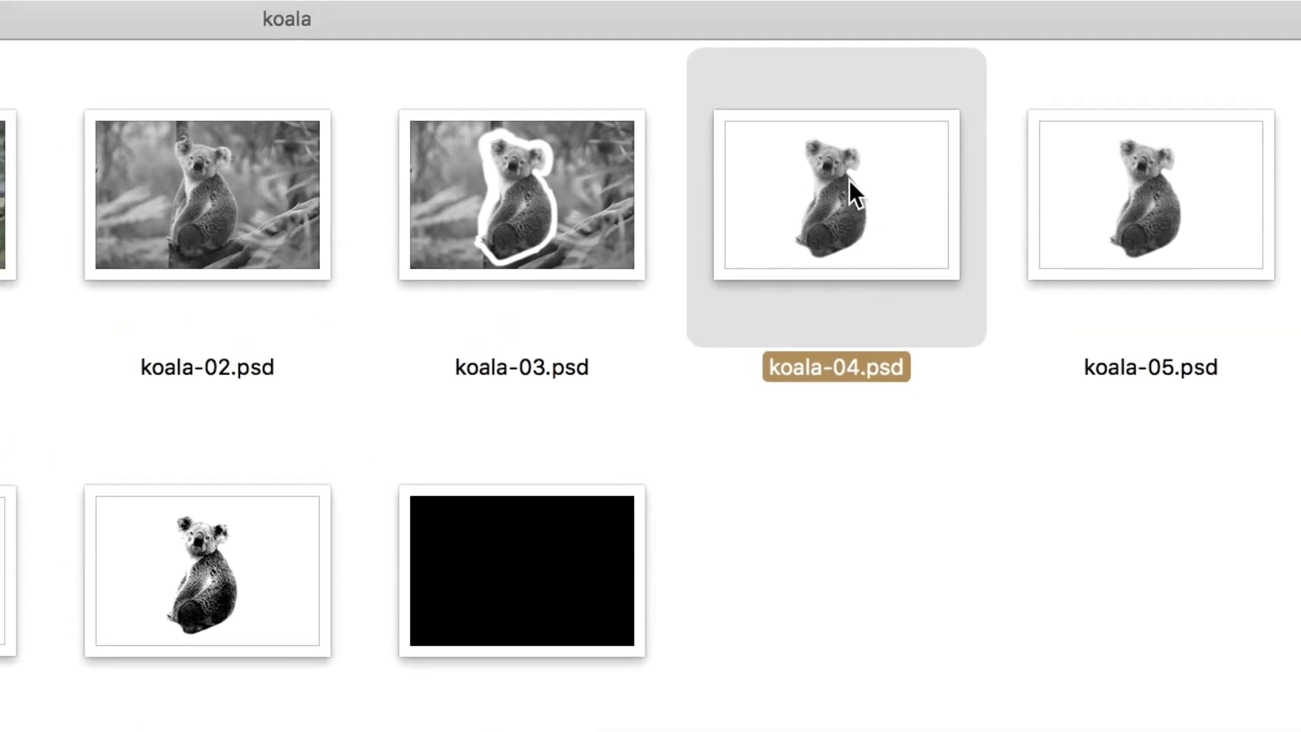
pyautogui.doubleClick(835, 191)
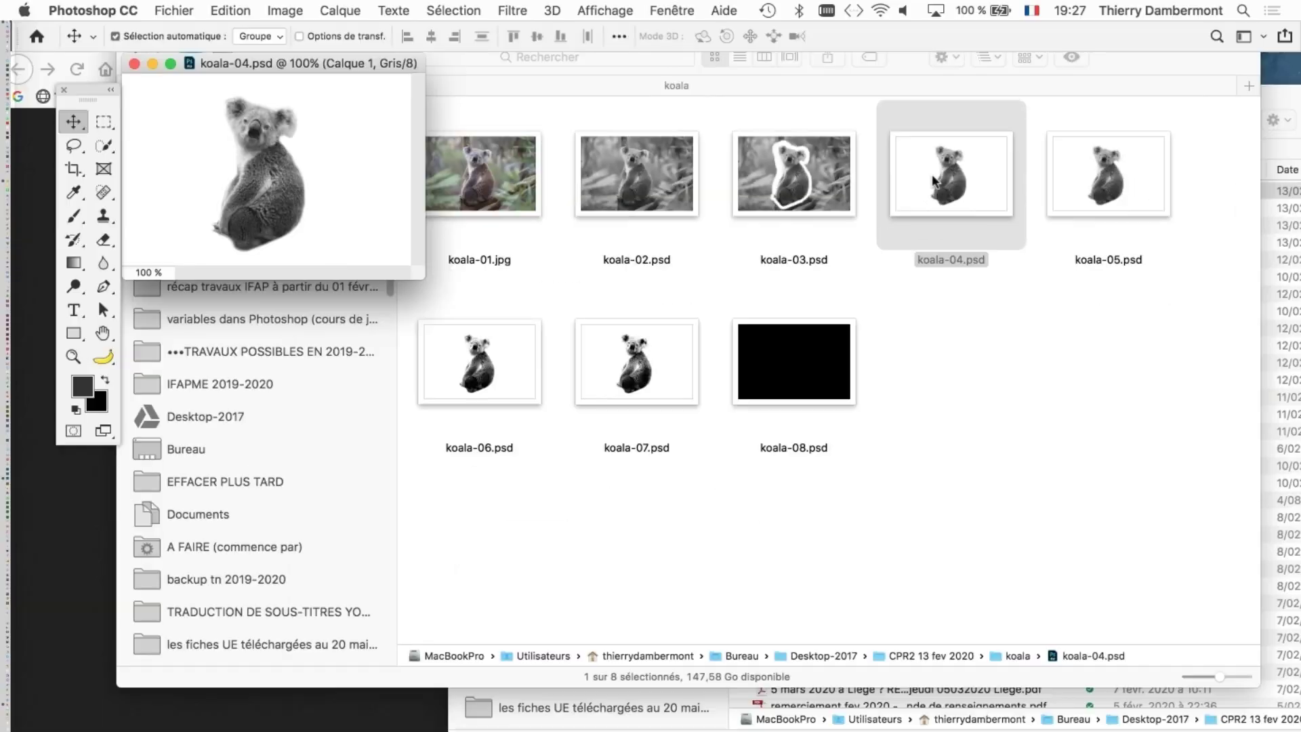
# Step: Show koala-04.psd full screen with the Calques panel listing Calque 1 above Arrière-plan
pyautogui.press('f')
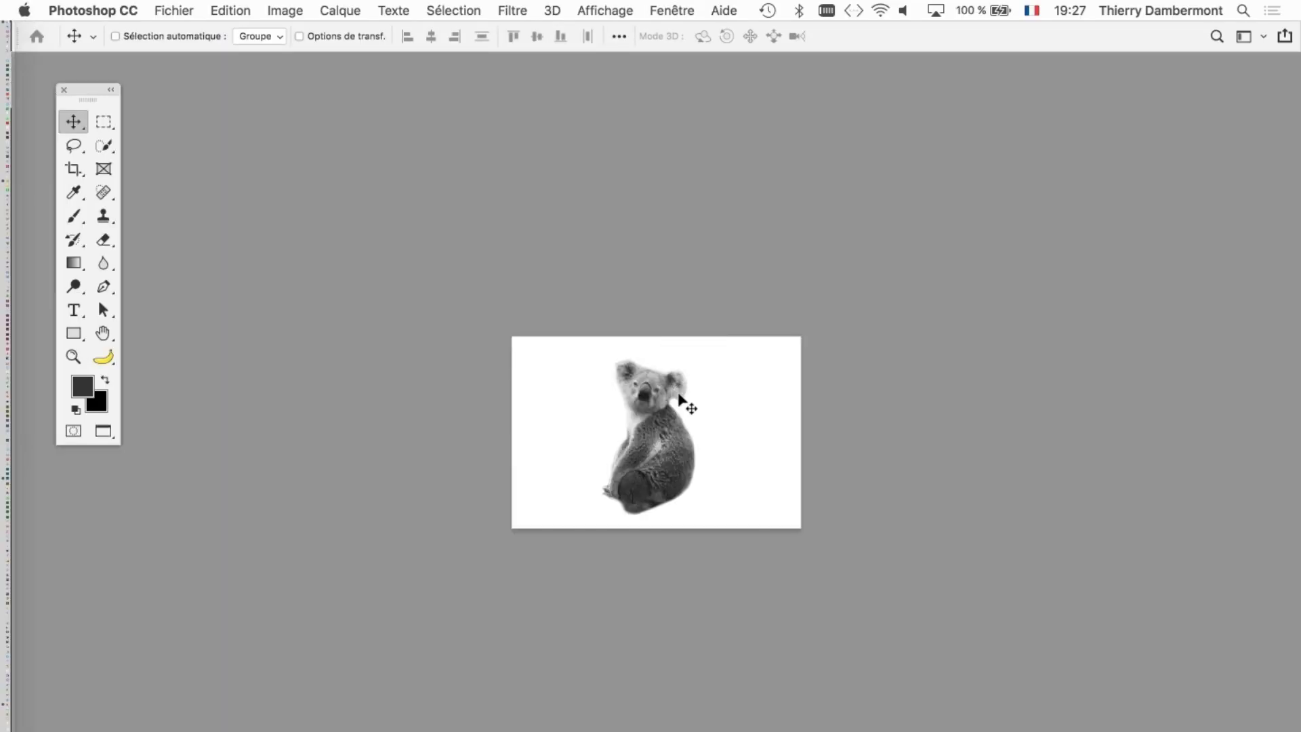
pyautogui.scroll(2, 685, 406)
pyautogui.scroll(2, 684, 412)
pyautogui.scroll(2, 678, 410)
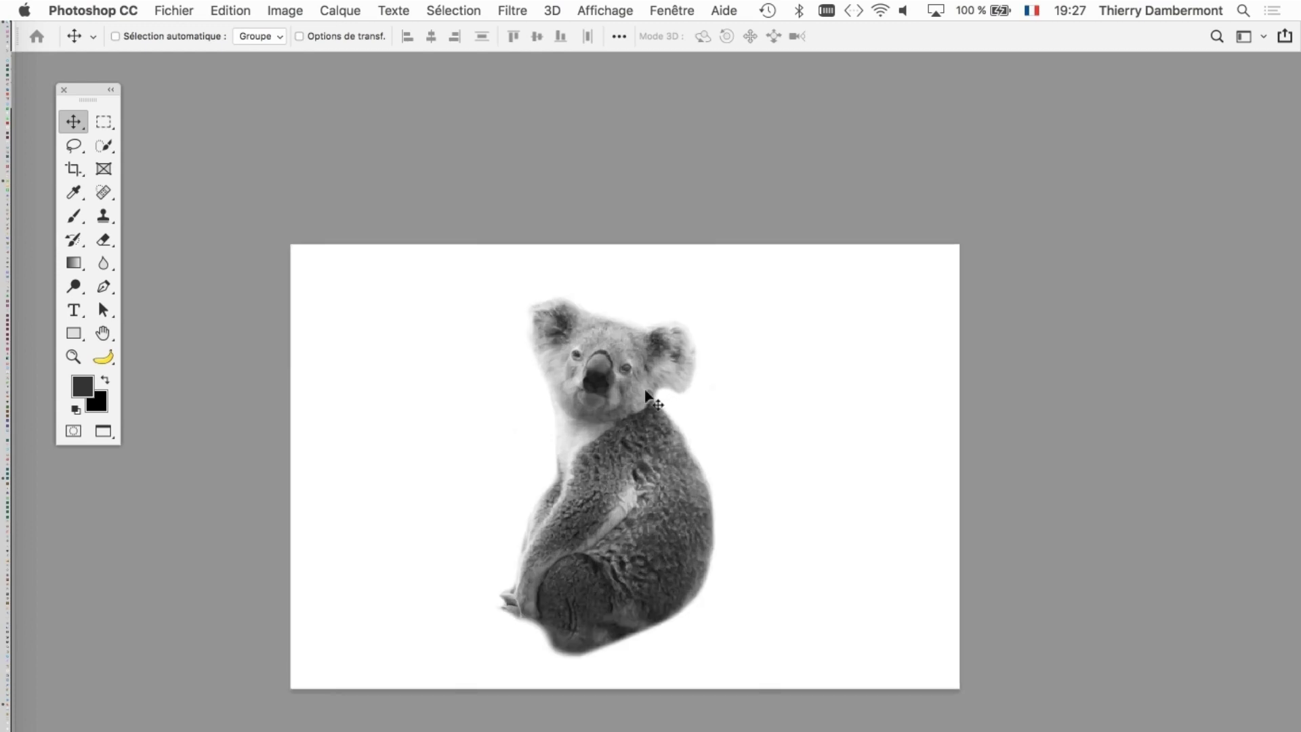
pyautogui.scroll(-3, 624, 467)
pyautogui.scroll(-2, 530, 381)
pyautogui.click(662, 10)
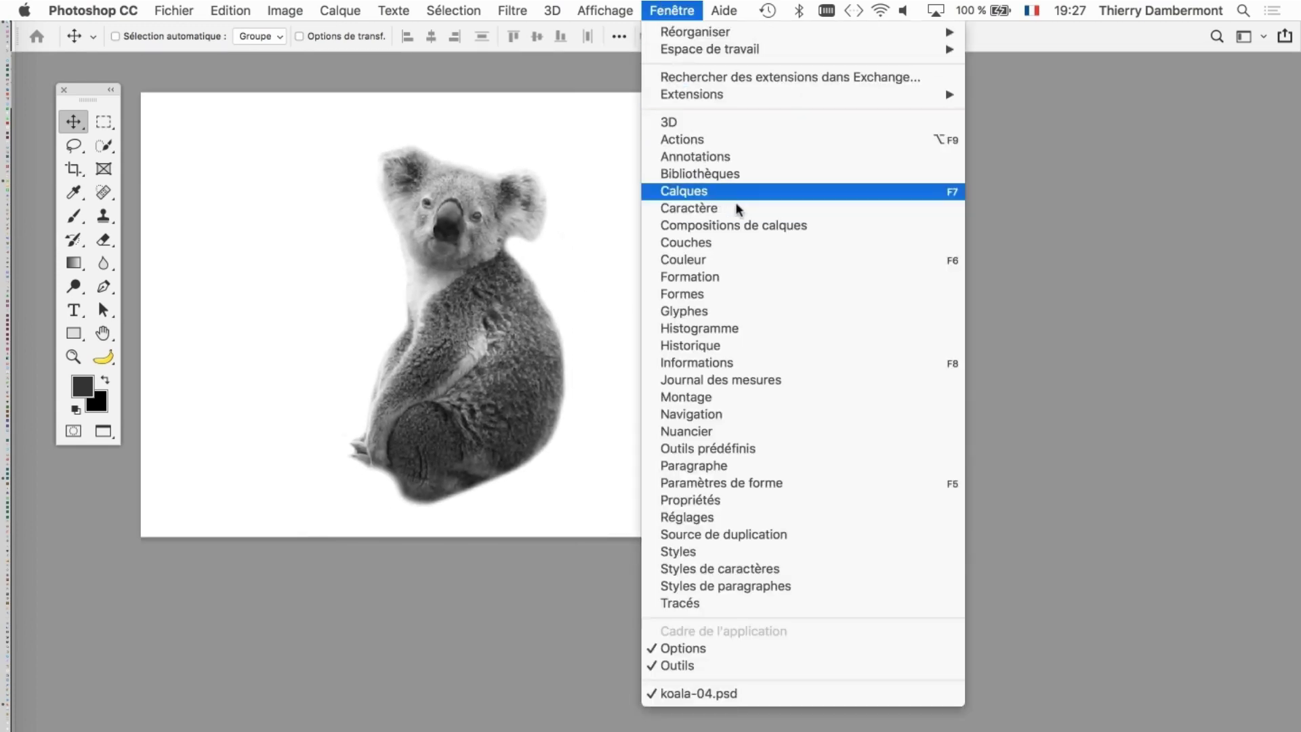
pyautogui.click(736, 195)
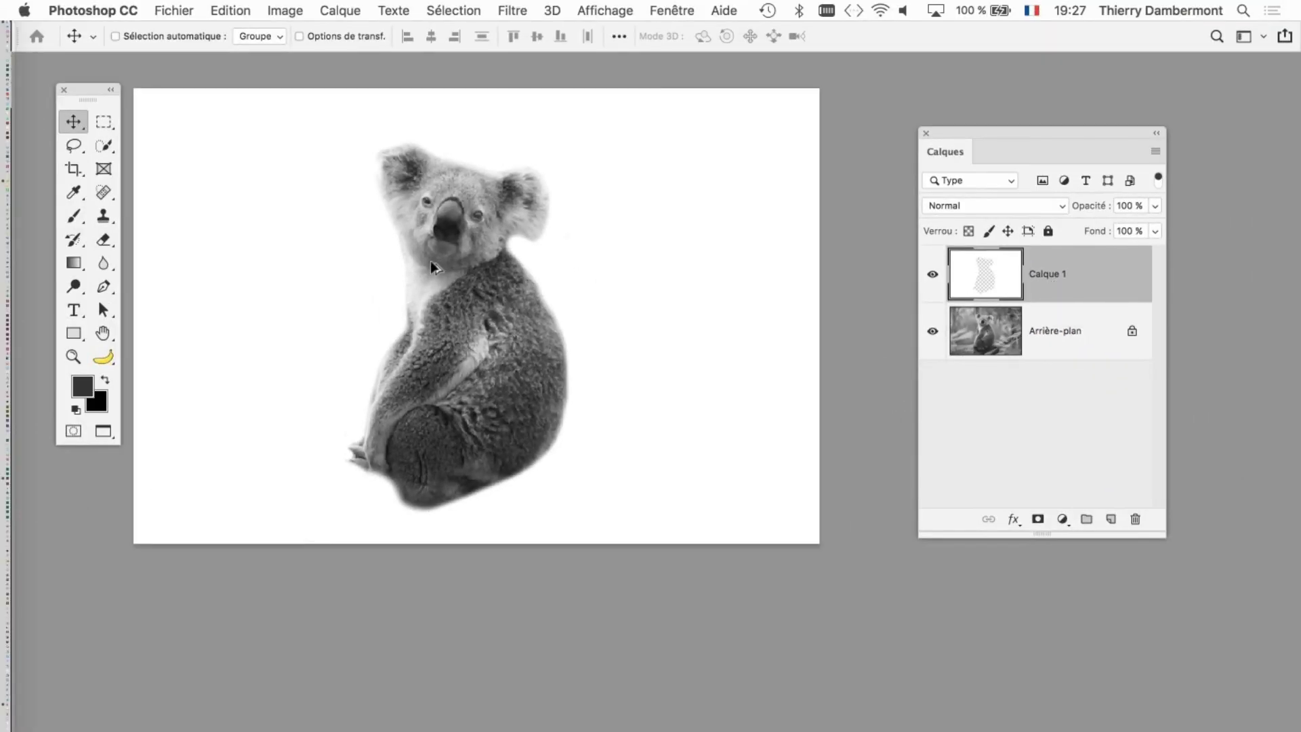
pyautogui.click(285, 10)
pyautogui.moveTo(392, 31)
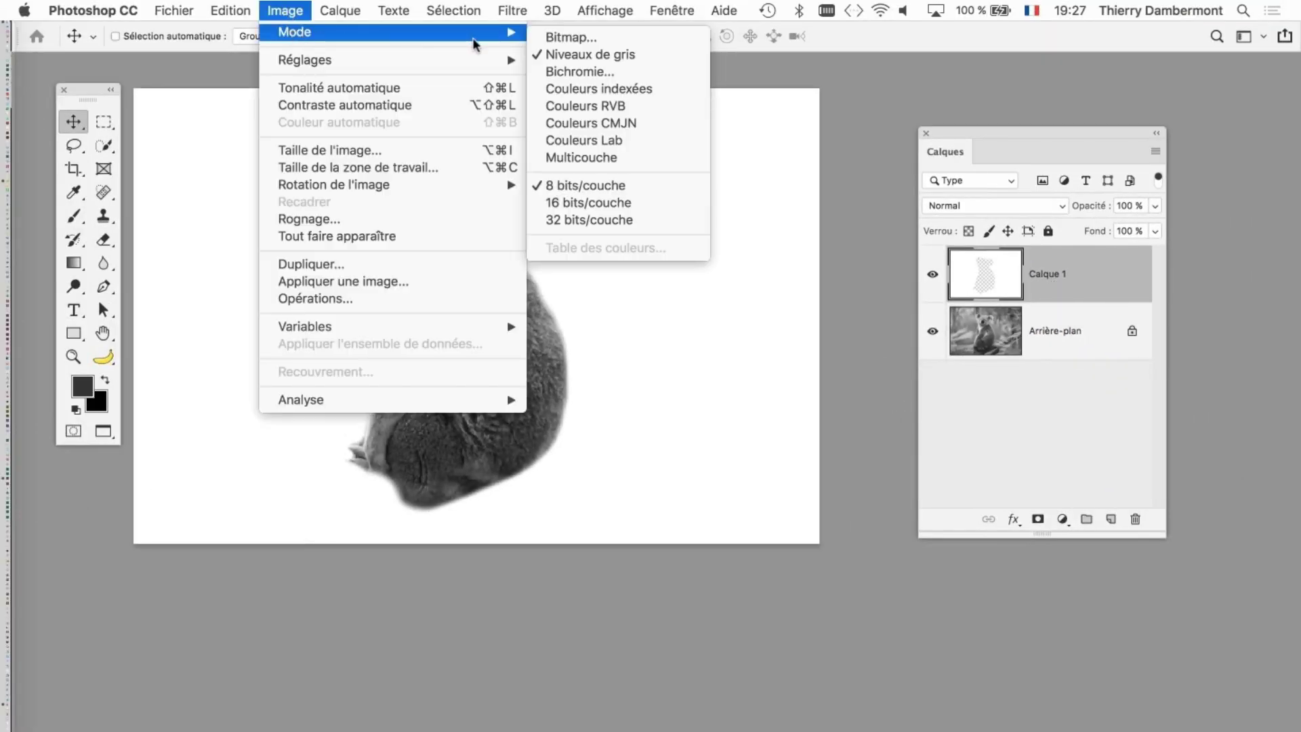
pyautogui.click(570, 39)
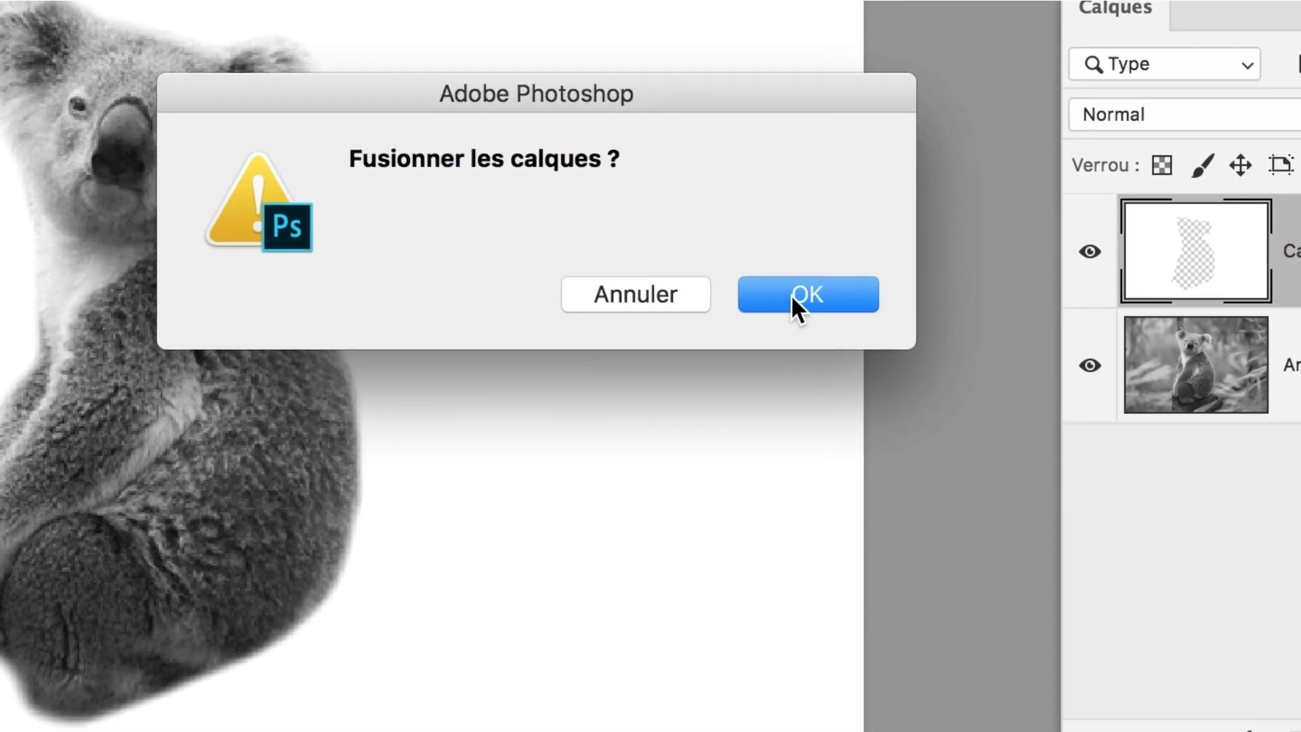
pyautogui.click(786, 297)
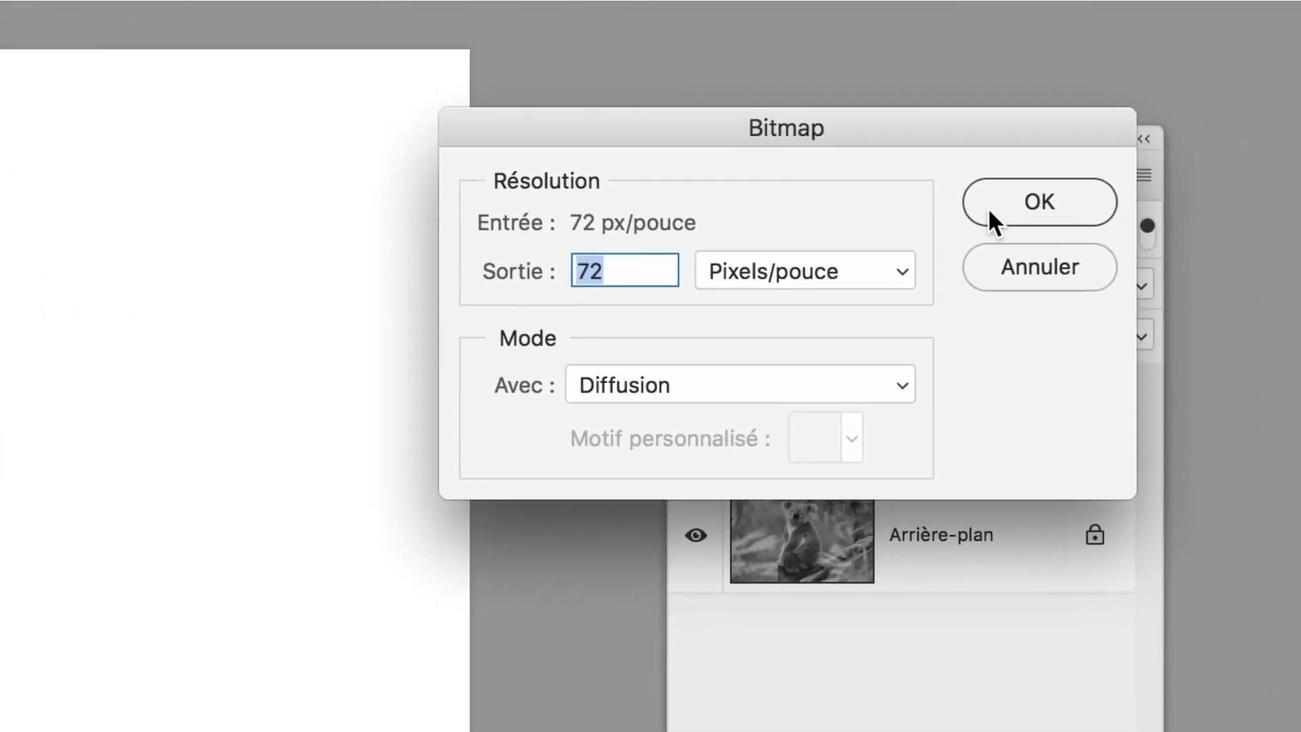
pyautogui.click(990, 209)
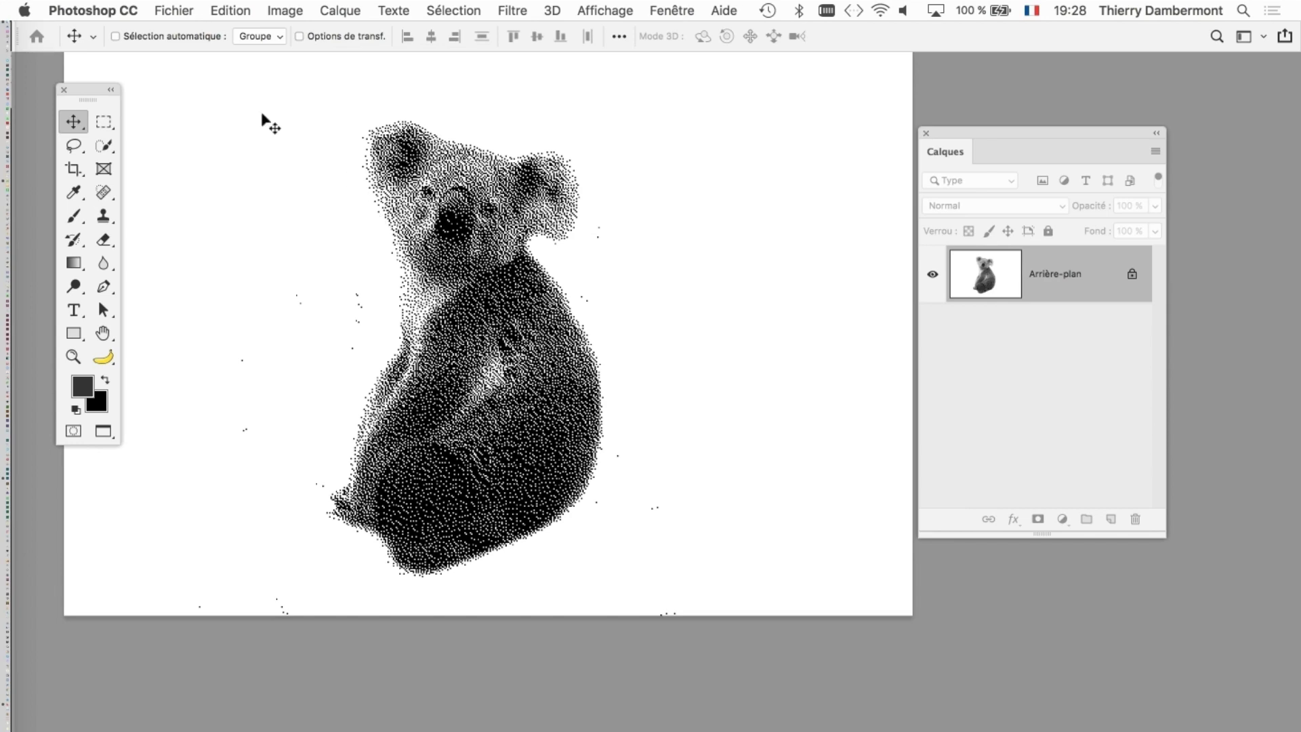
pyautogui.click(231, 9)
pyautogui.click(238, 31)
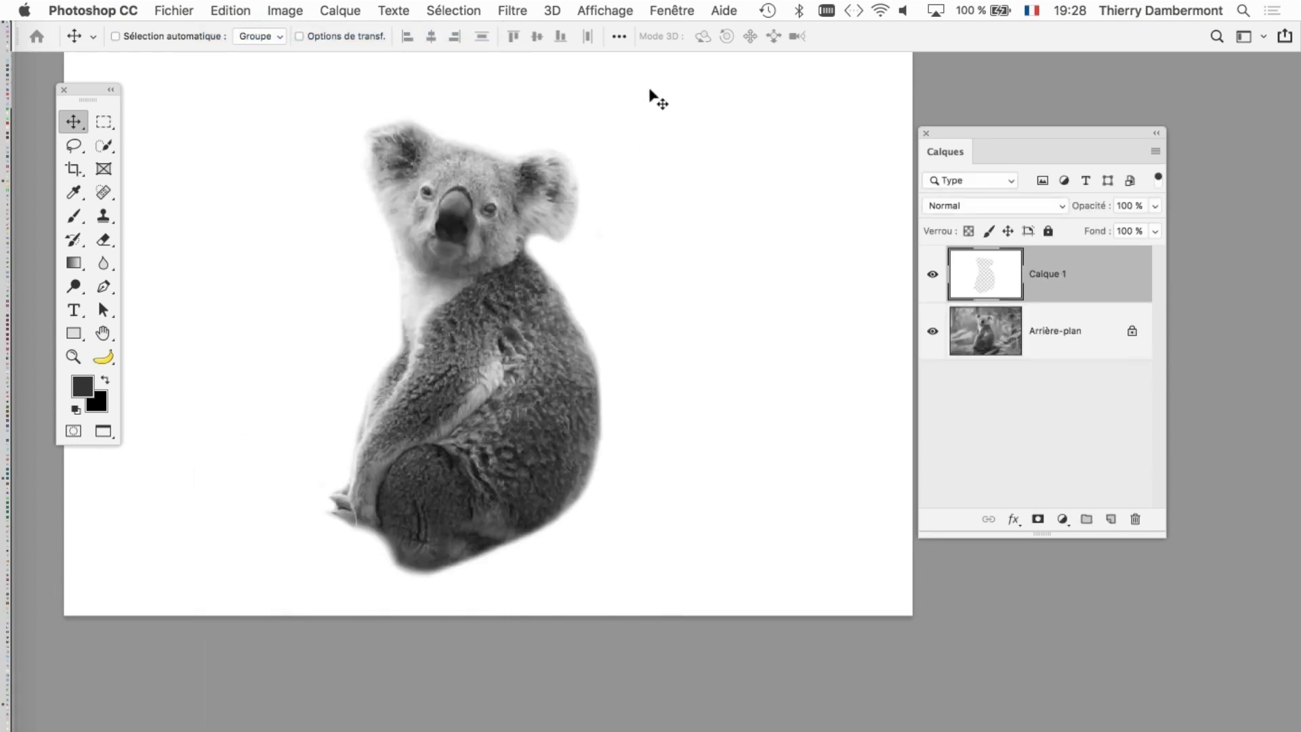
# Step: Show the Actions panel and inspect the effet bitmap set's vers bitmap, 90% and 110% actions
pyautogui.click(671, 10)
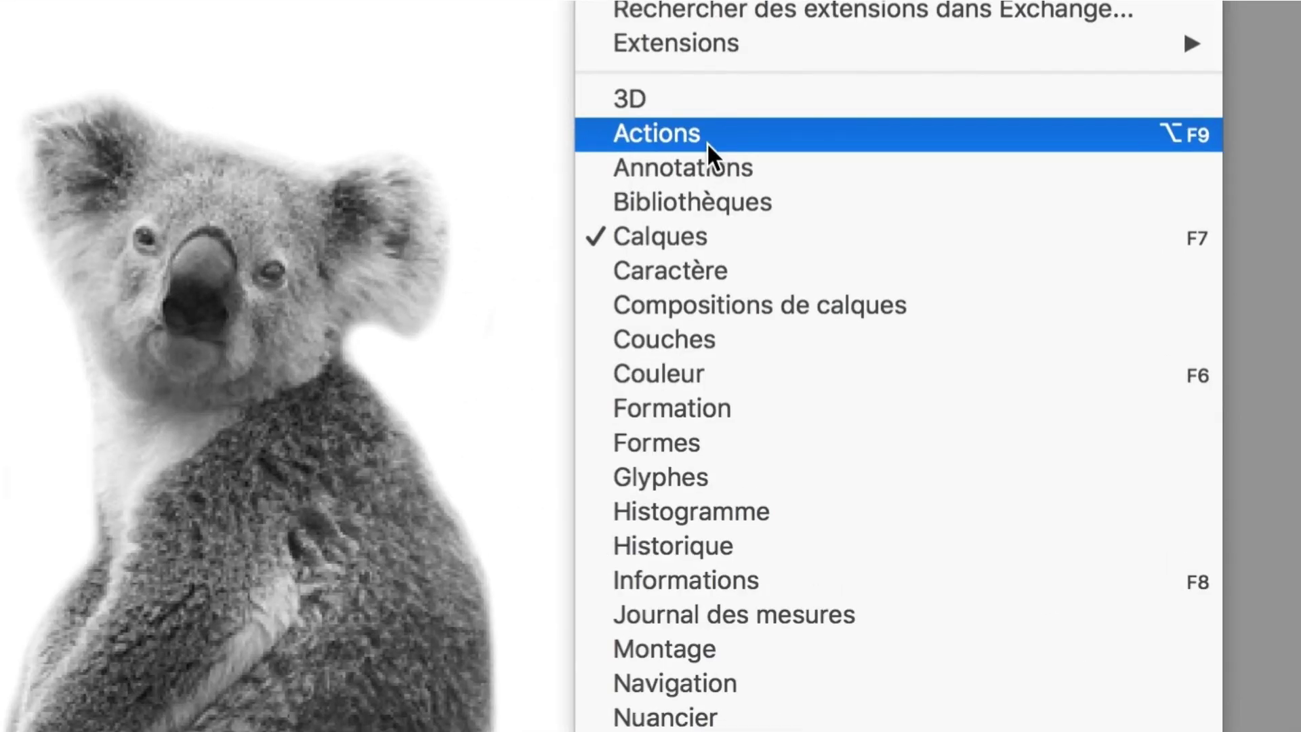
pyautogui.click(706, 141)
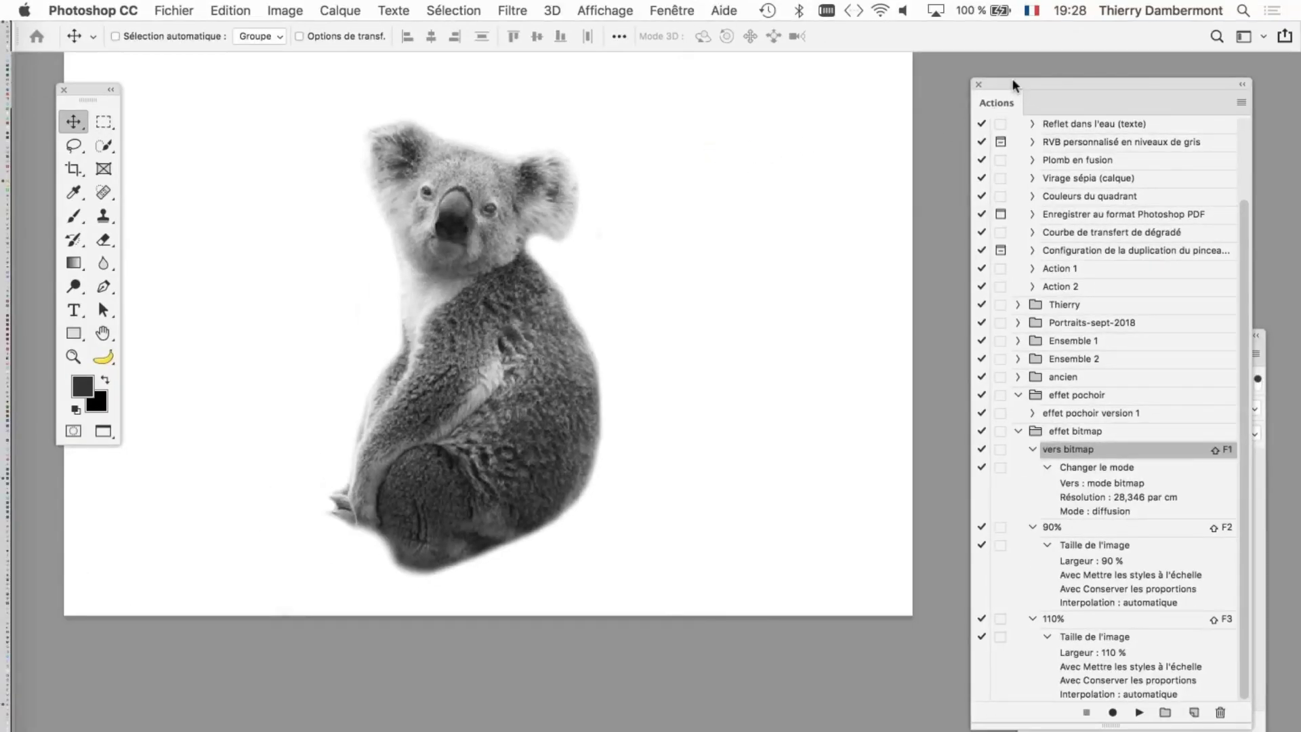
pyautogui.moveTo(1011, 80); pyautogui.dragTo(718, 44)
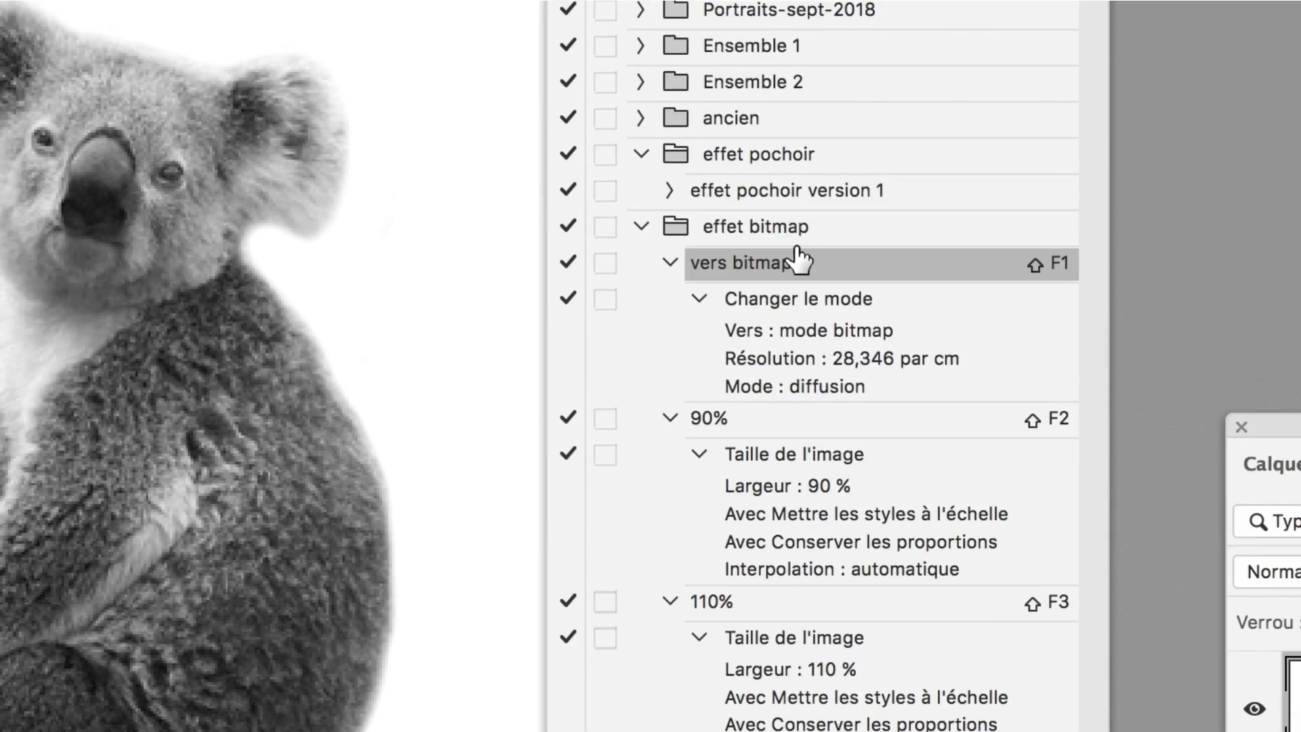
pyautogui.click(828, 395)
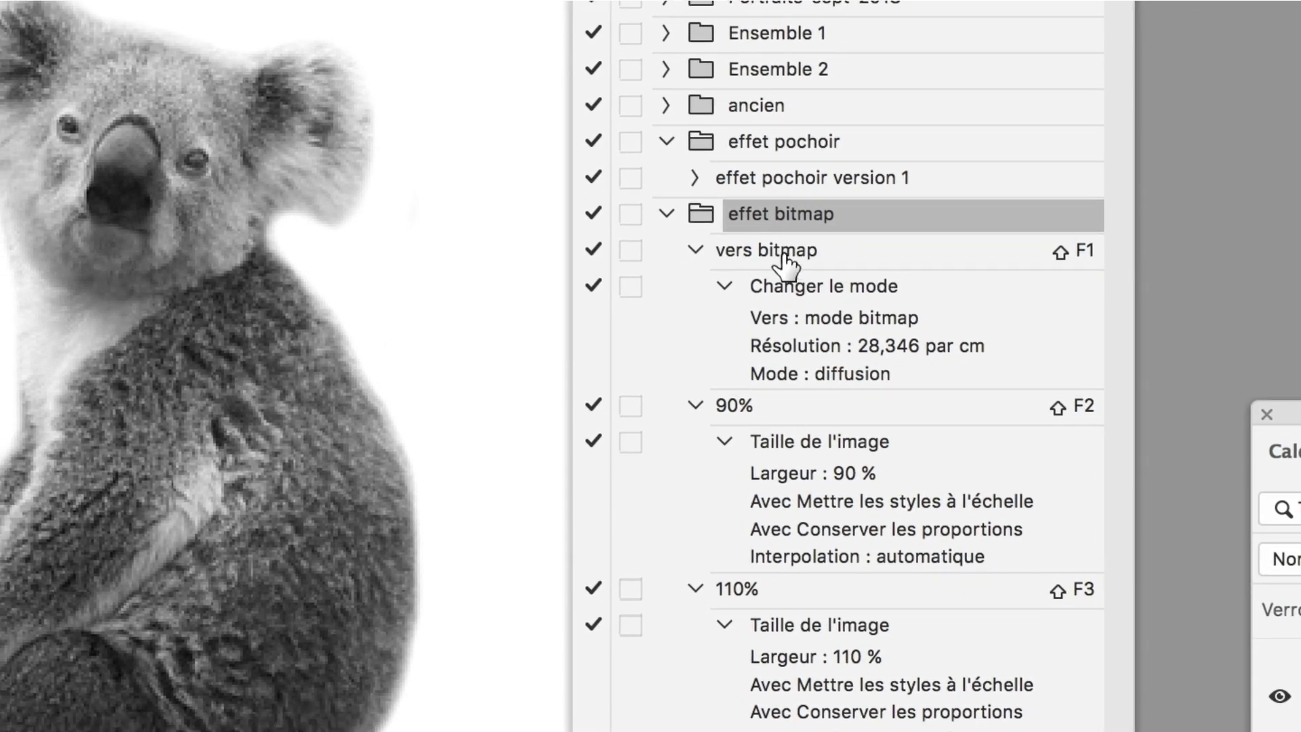
pyautogui.click(786, 258)
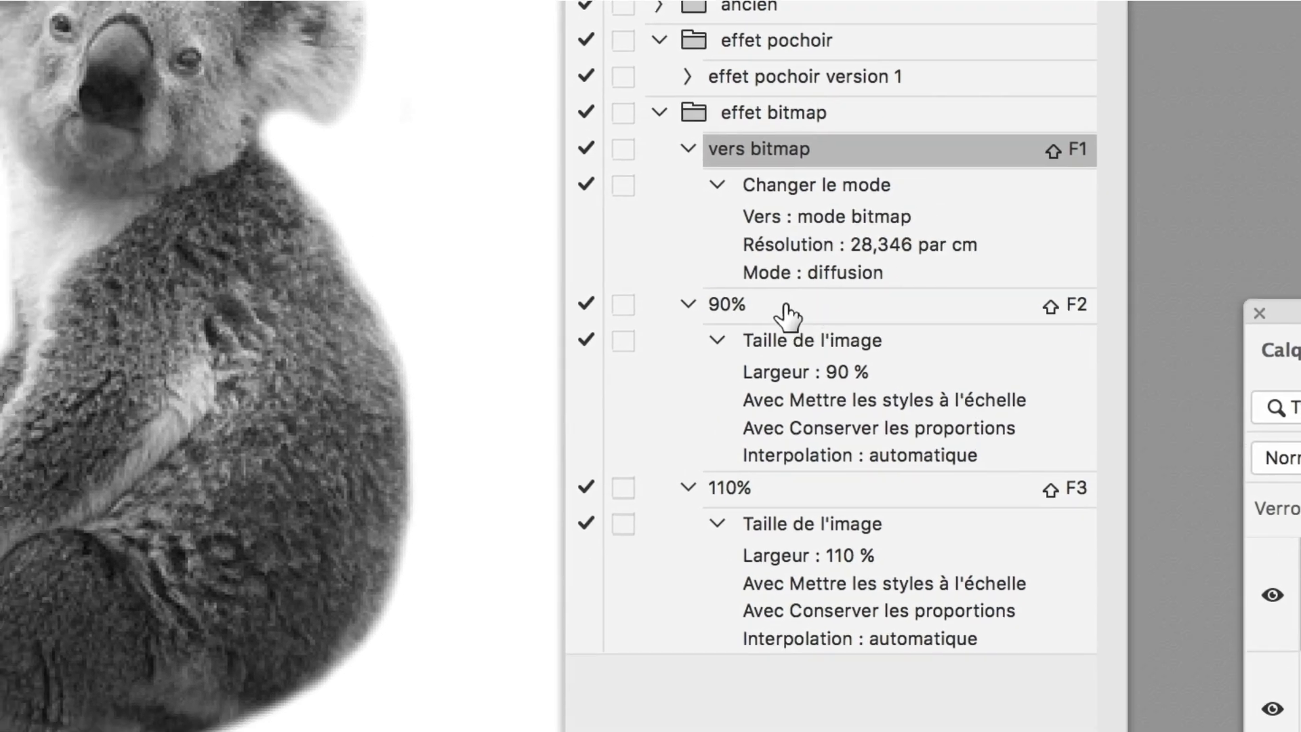
pyautogui.click(782, 310)
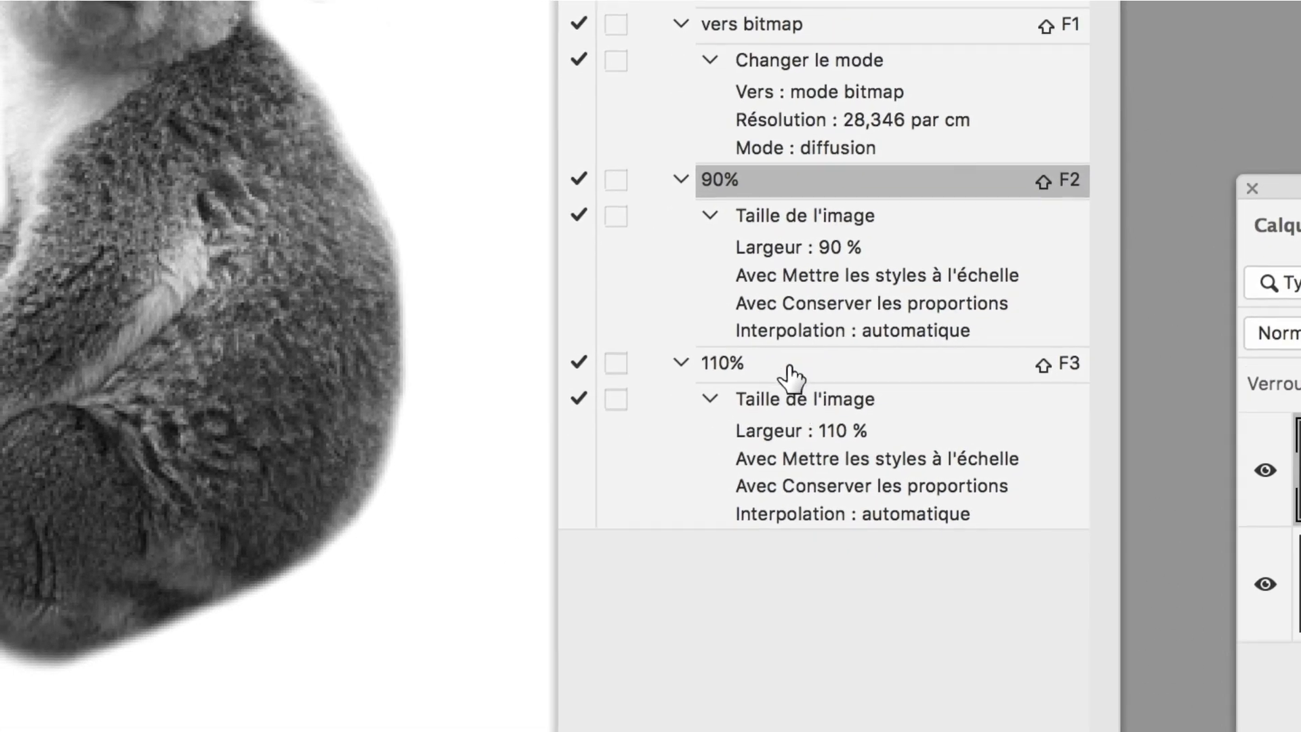
pyautogui.click(790, 373)
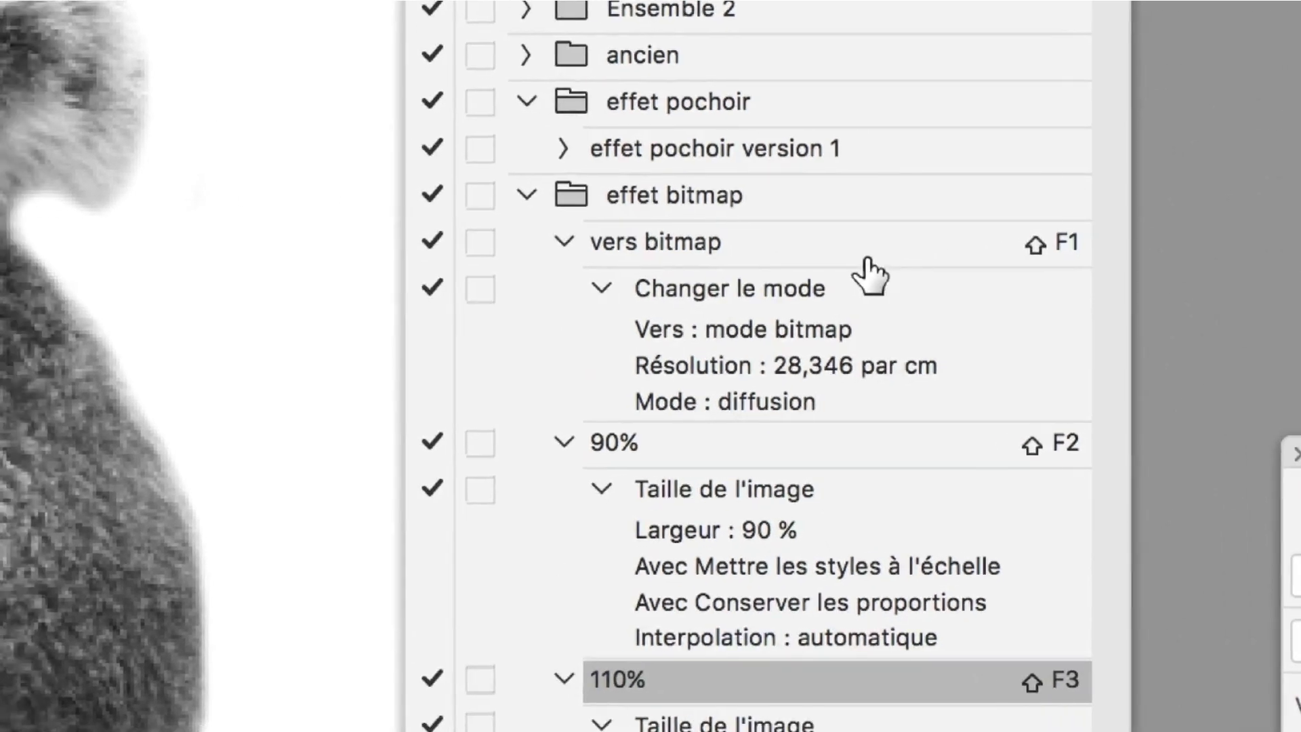
pyautogui.click(886, 259)
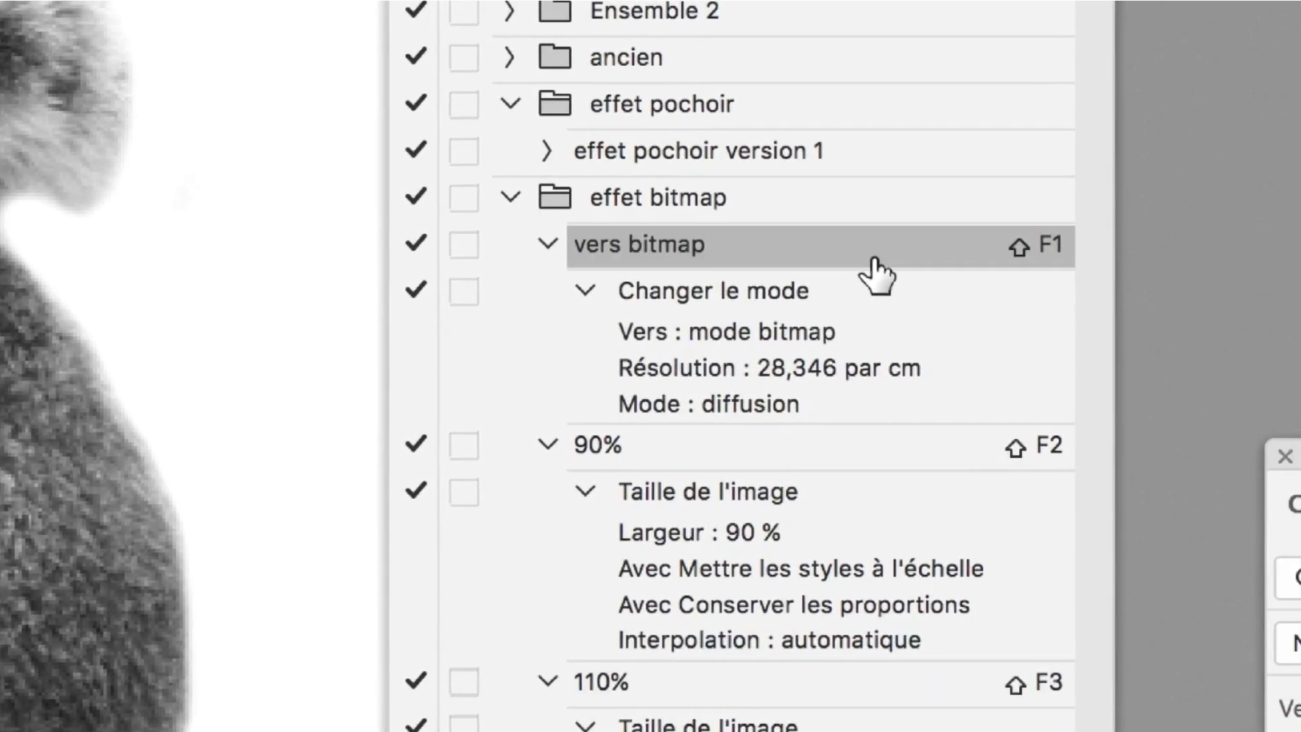
pyautogui.doubleClick(874, 257)
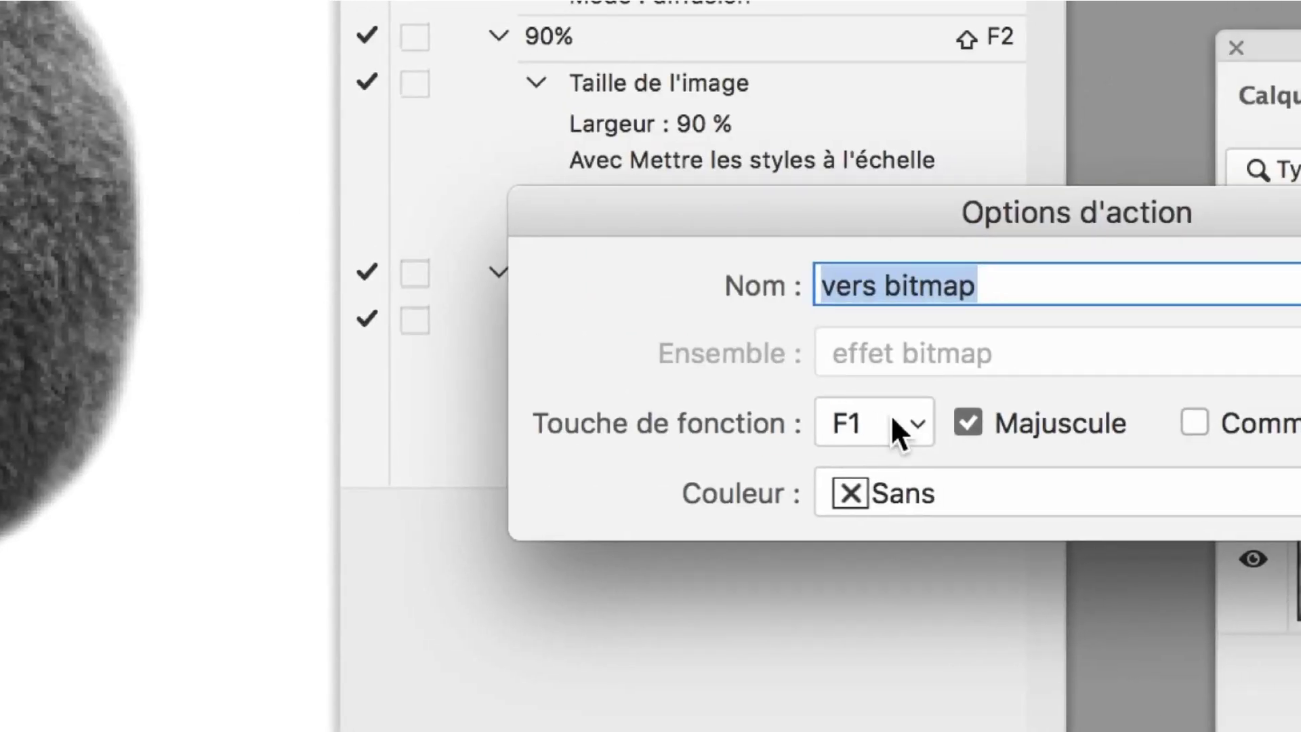
pyautogui.click(892, 419)
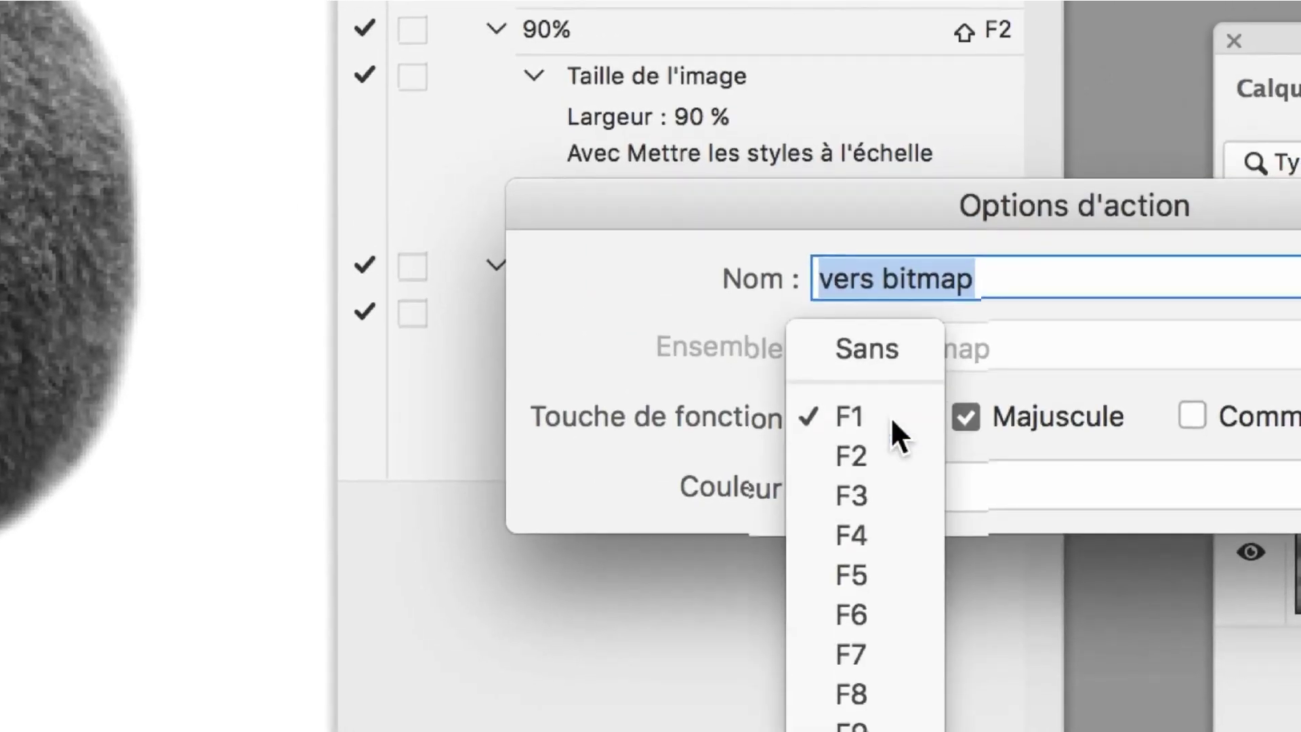
pyautogui.click(891, 421)
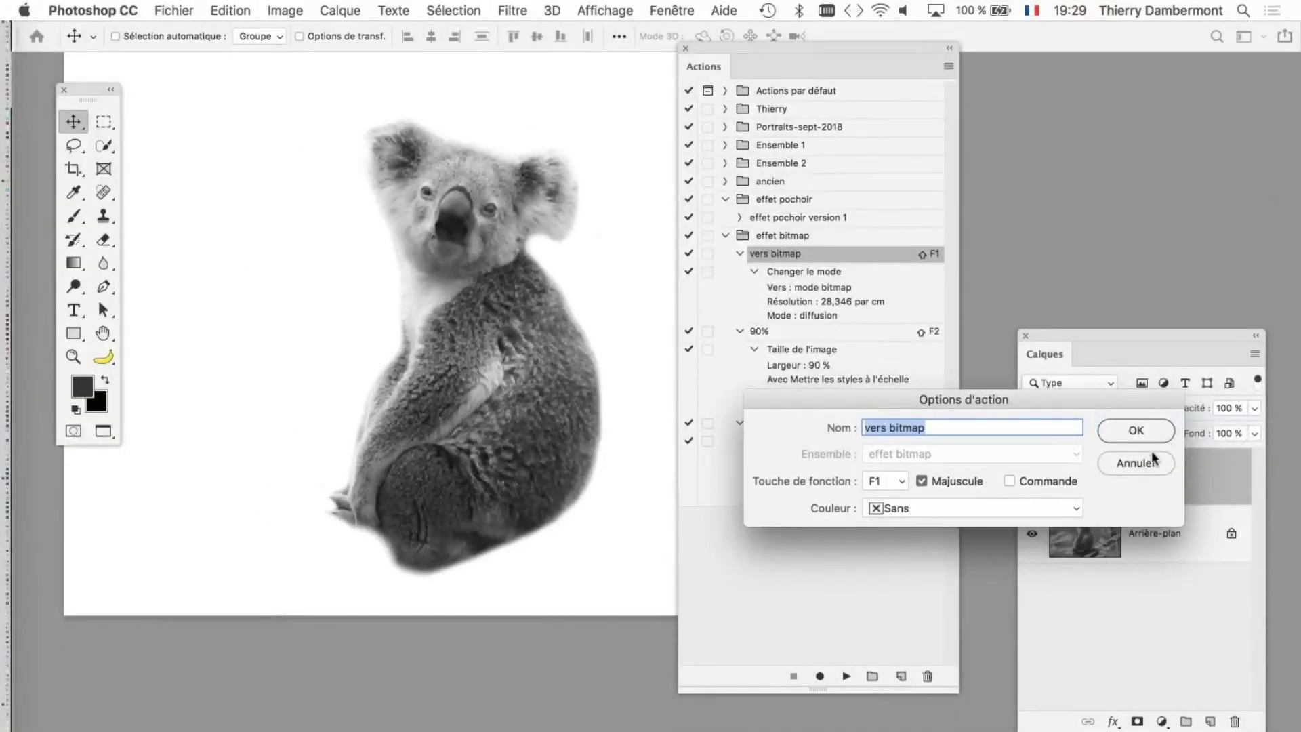
pyautogui.click(1153, 458)
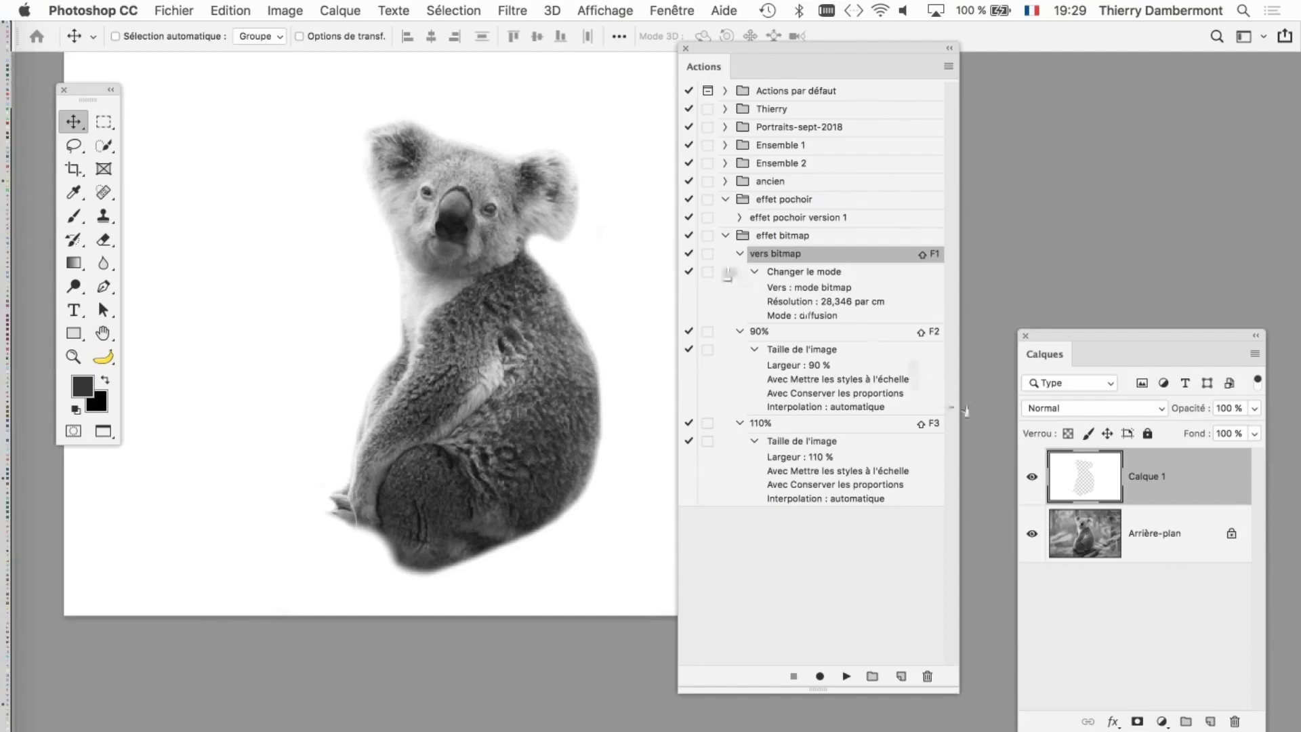
# Step: Try the vers bitmap action, undo it, and shrink the koala to 90%
pyautogui.moveTo(721, 47); pyautogui.dragTo(847, 84)
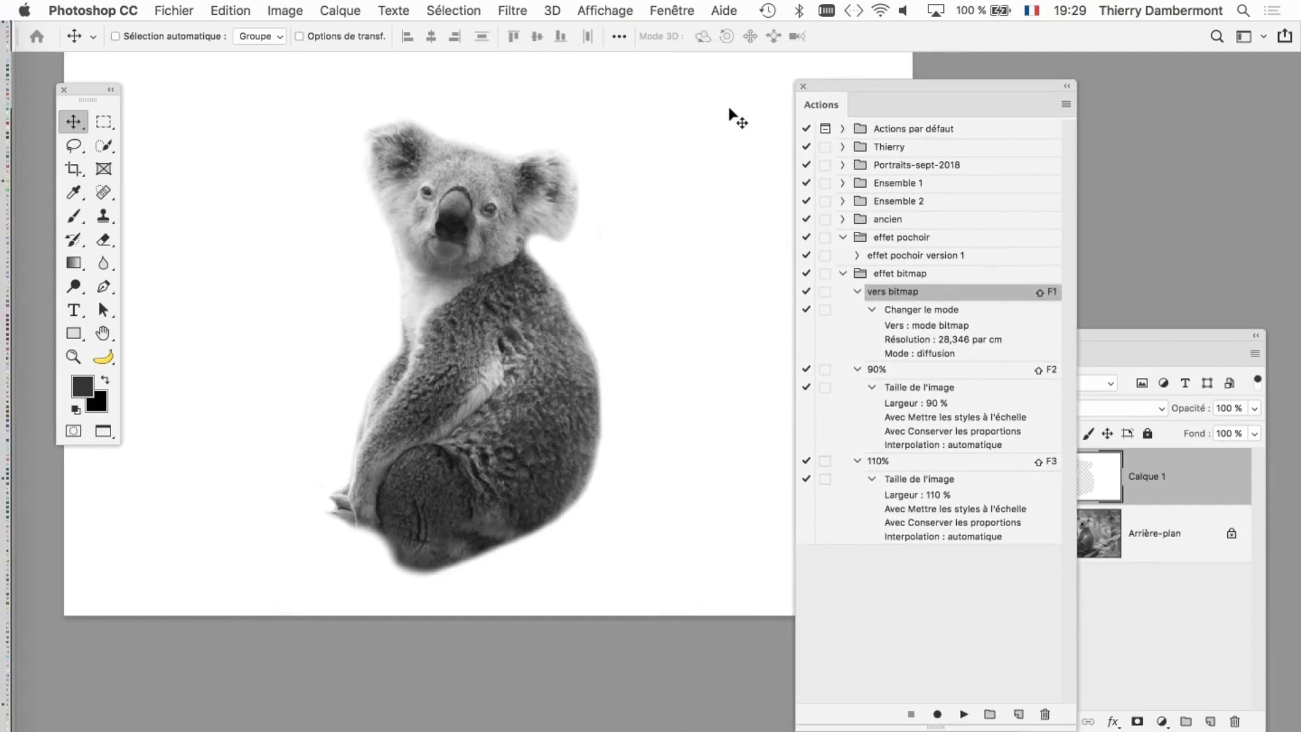
pyautogui.hotkey('shift', 'F1')
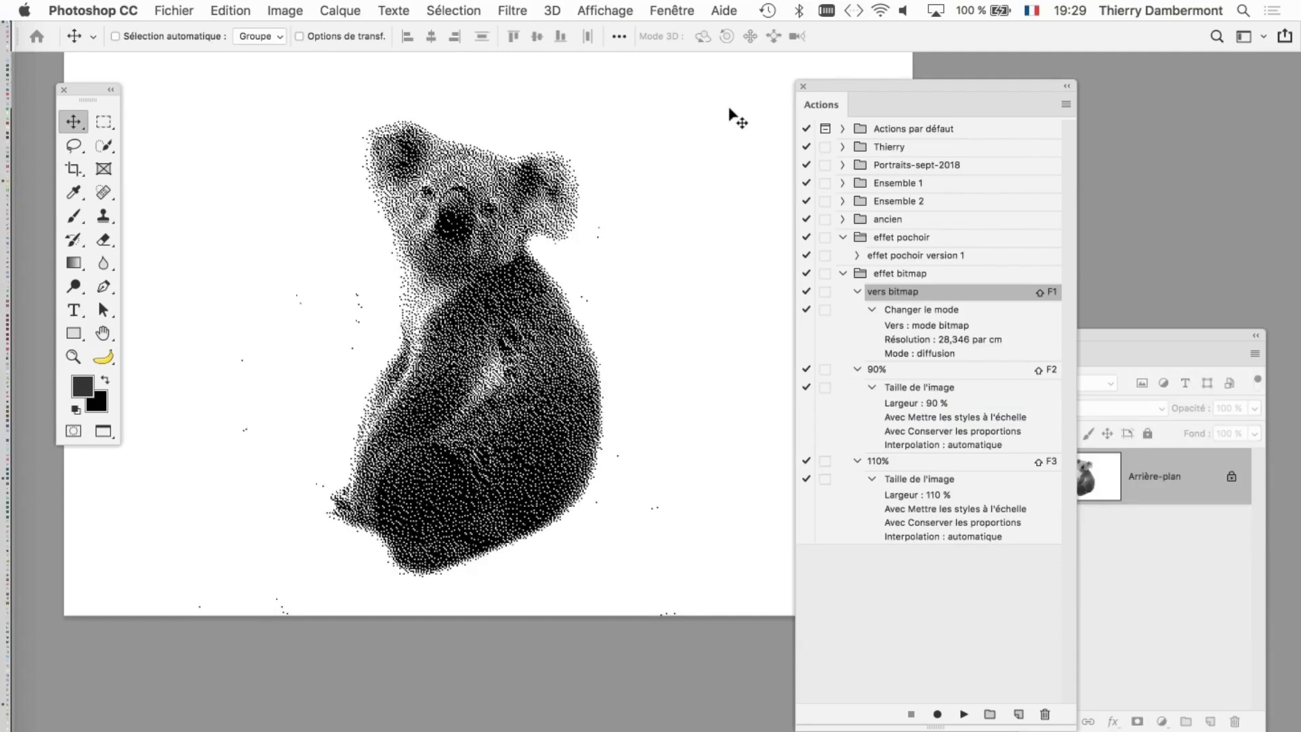
pyautogui.hotkey('ctrl', 'z')
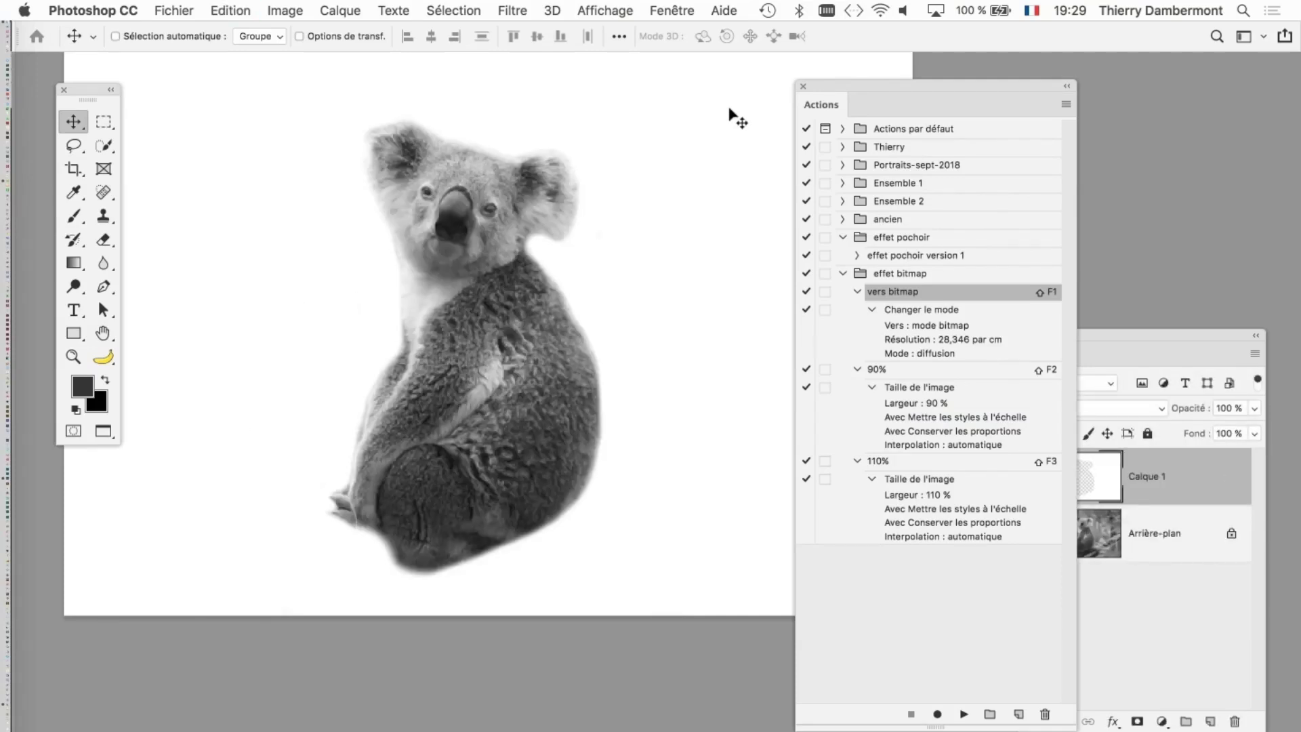
pyautogui.hotkey('shift', 'F2')
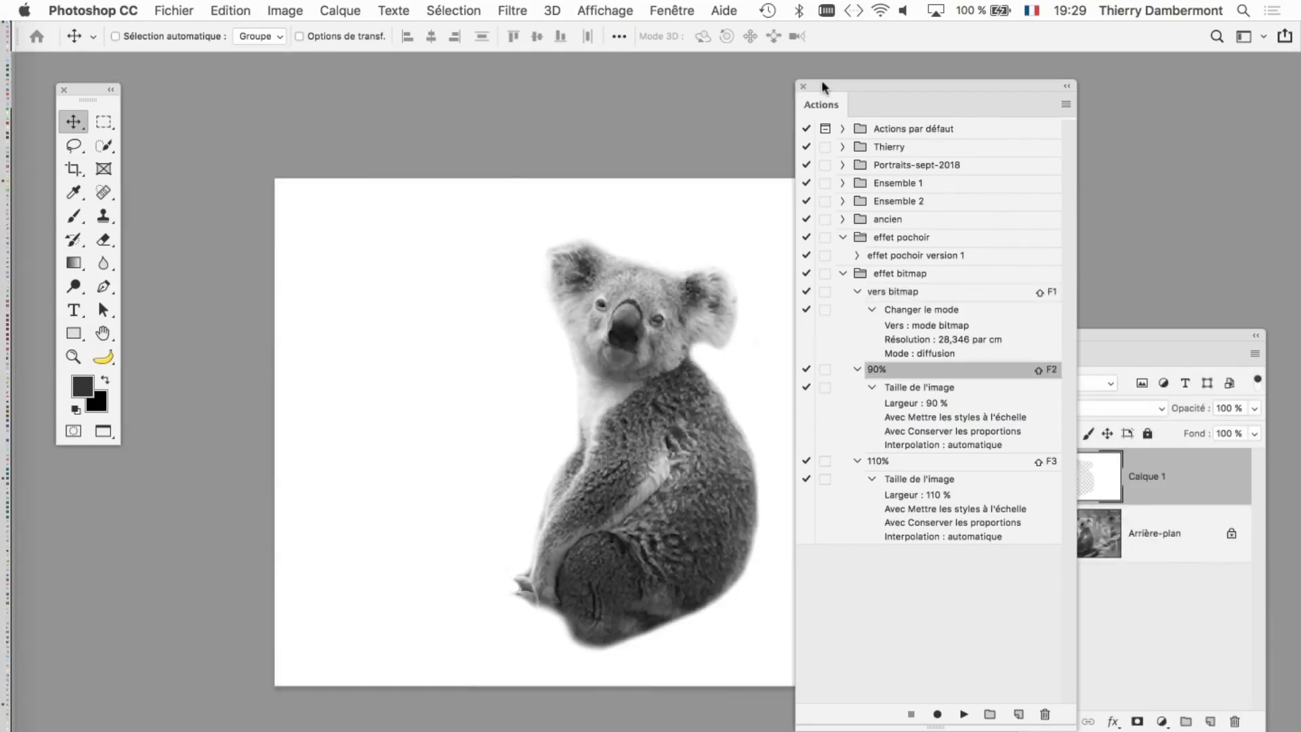
# Step: Repeat the bitmap test and 90% shrink, undoing the final bitmap conversion
pyautogui.moveTo(824, 86); pyautogui.dragTo(1024, 99)
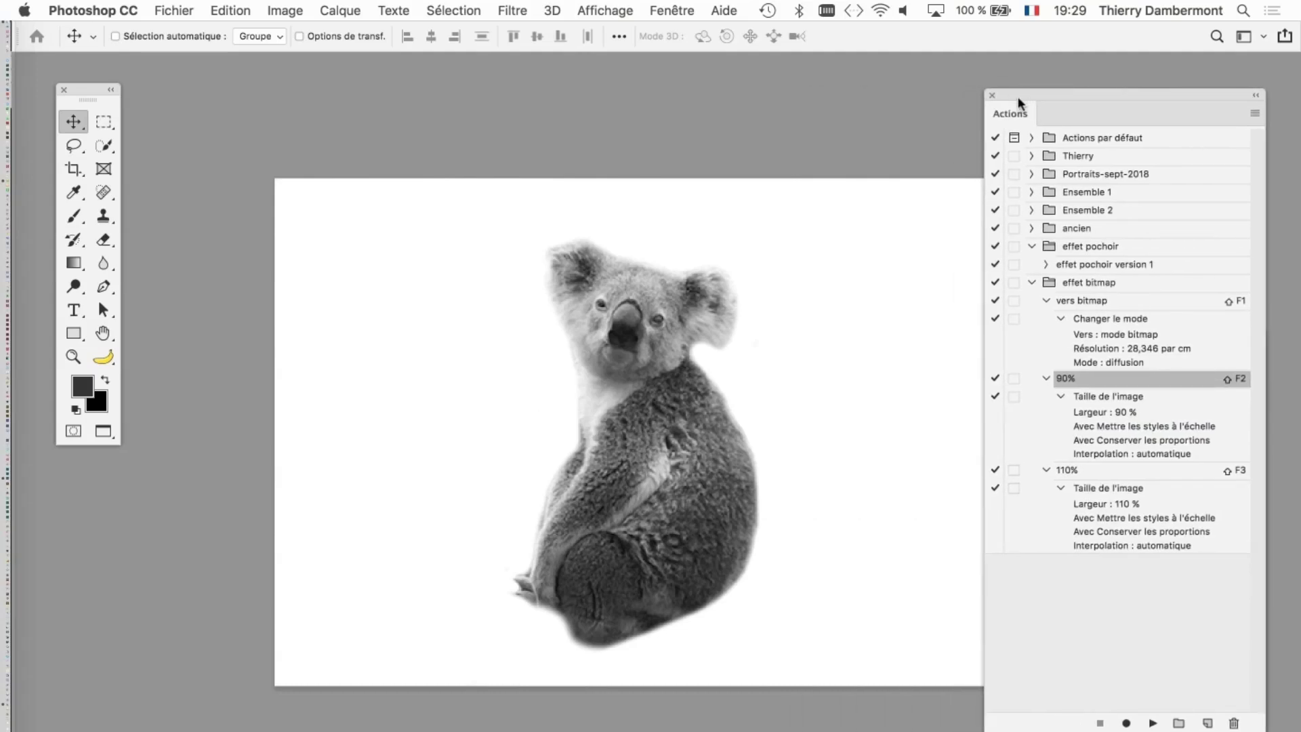
pyautogui.hotkey('shift', 'F1')
pyautogui.hotkey('ctrl', 'z')
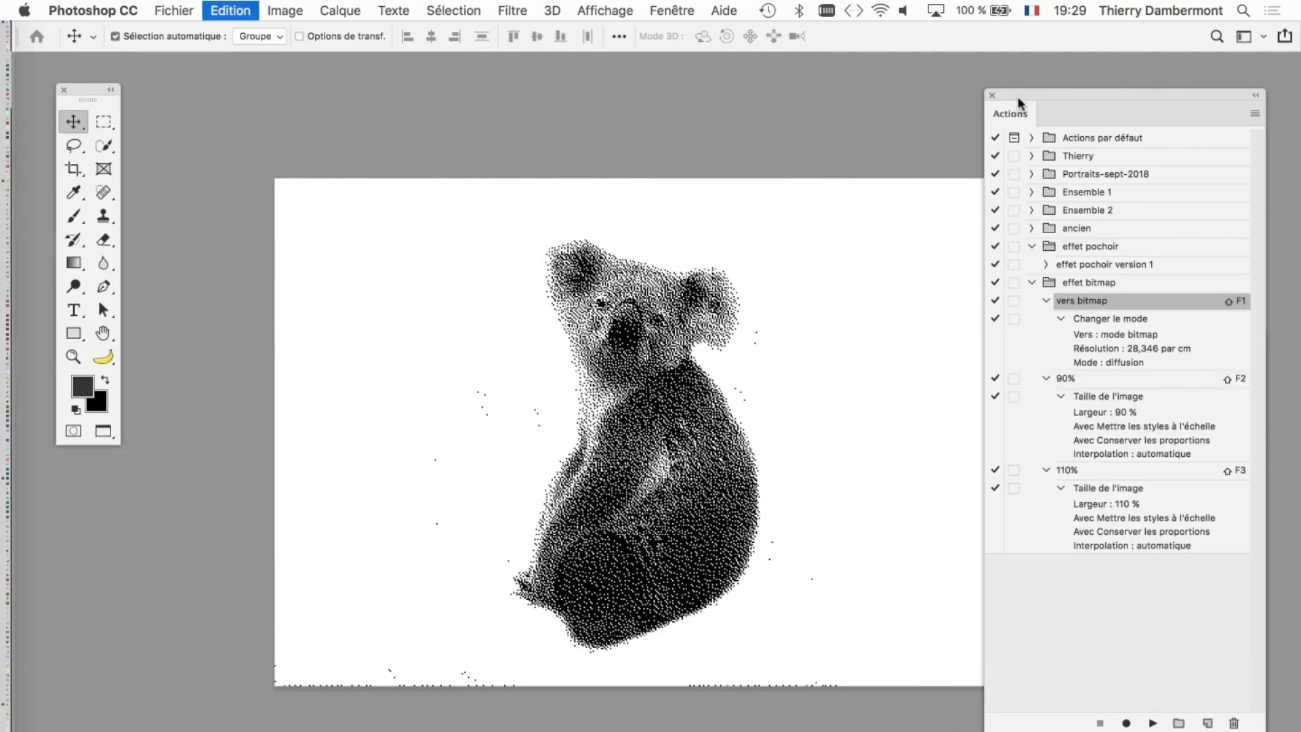
pyautogui.hotkey('shift', 'F2')
pyautogui.hotkey('shift', 'F2')
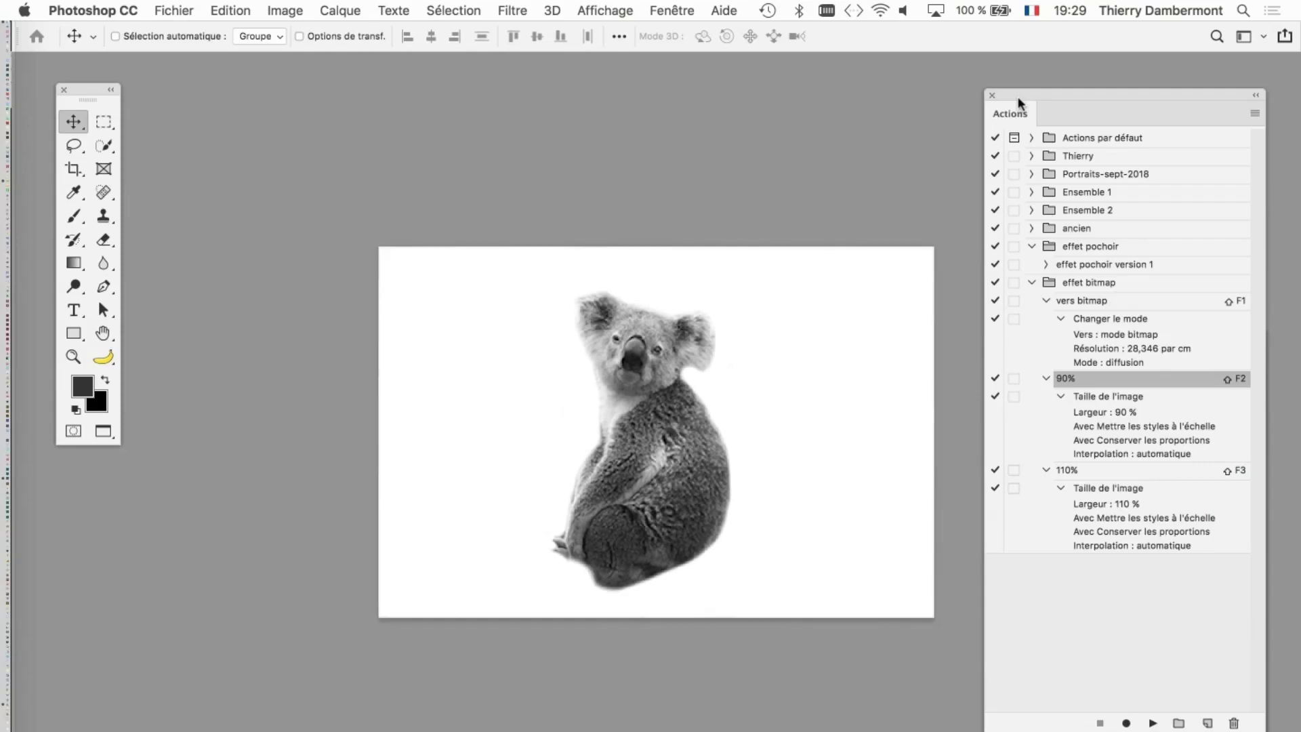
pyautogui.hotkey('shift', 'F1')
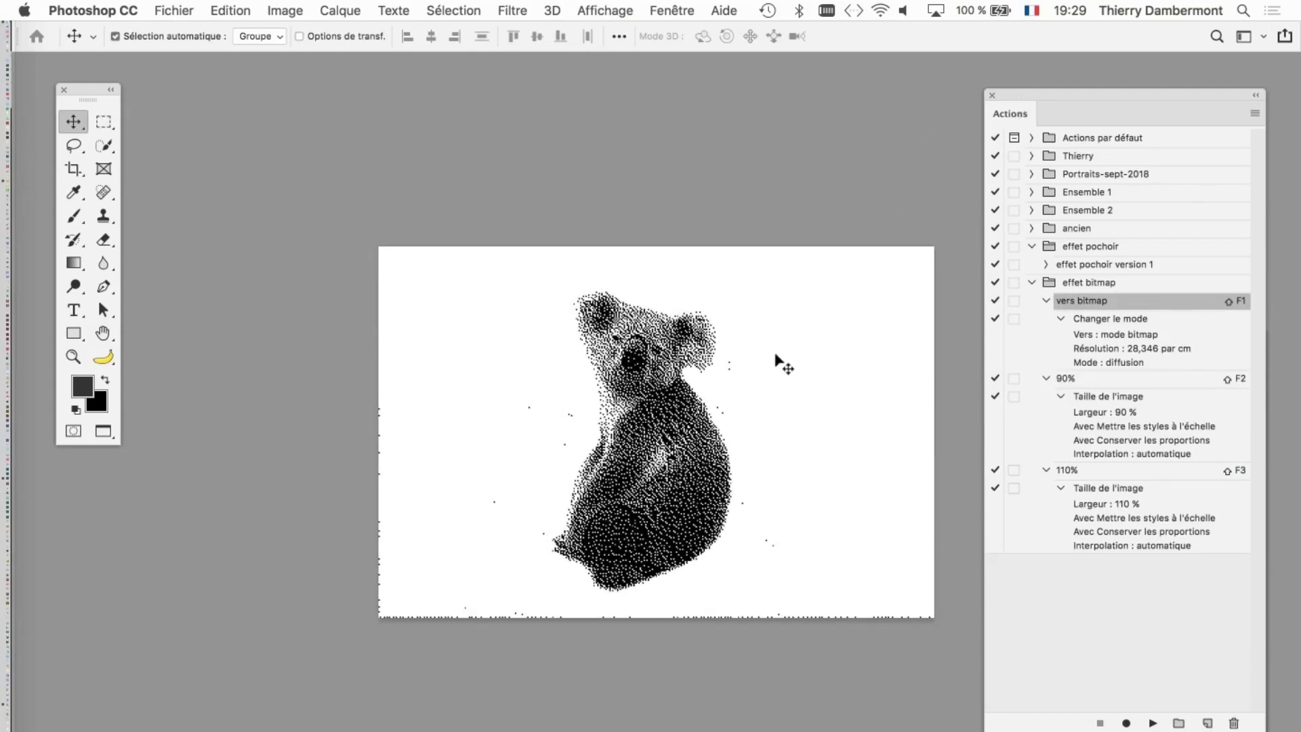
pyautogui.hotkey('ctrl', 'z')
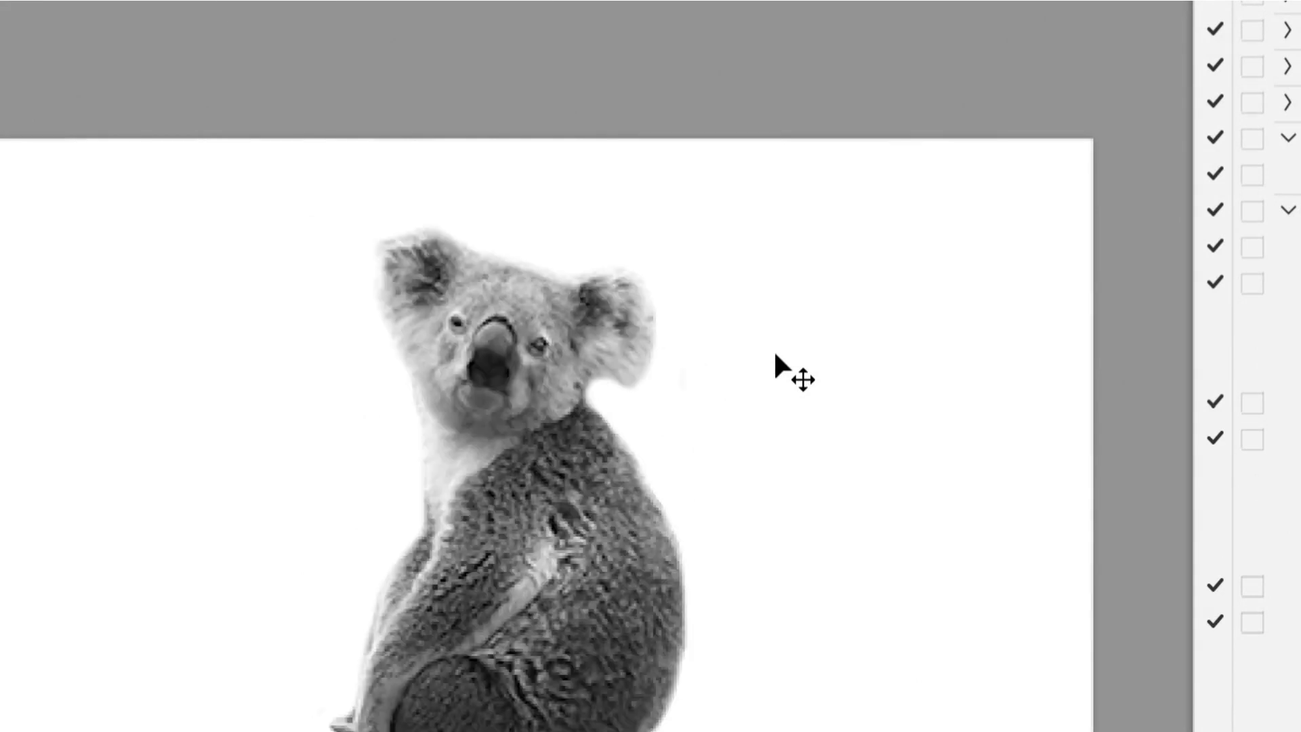
# Step: Convert koala-04.psd to a Diffusion bitmap with the vers bitmap action and show the Calques panel
pyautogui.hotkey('ctrl', '-')
pyautogui.hotkey('ctrl', '-')
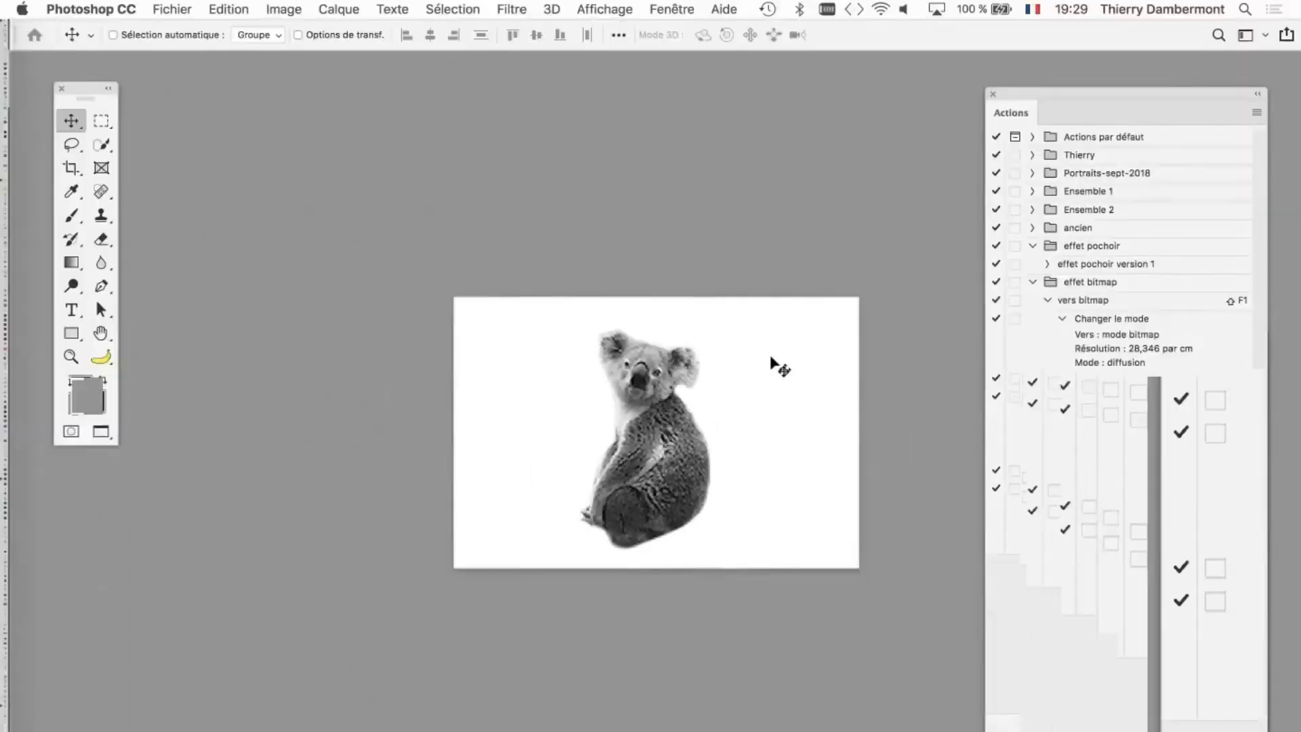
pyautogui.hotkey('shift', 'F1')
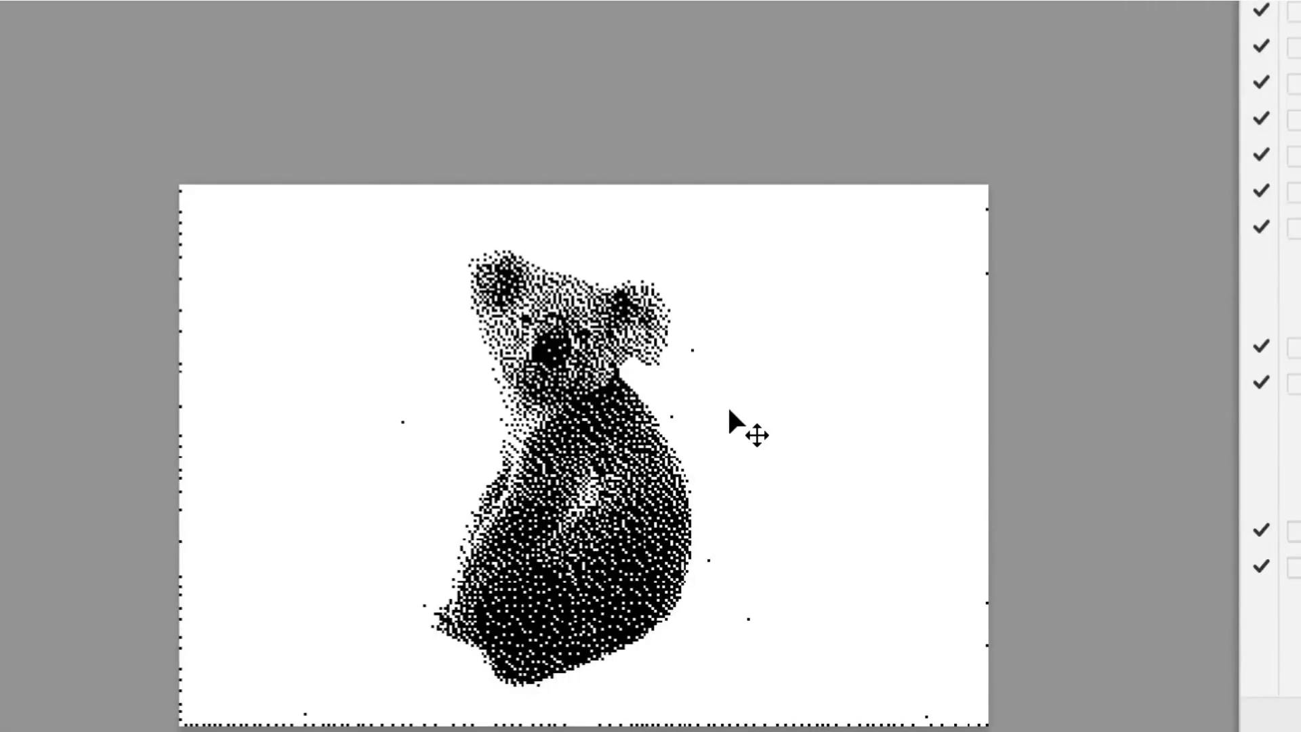
pyautogui.scroll(2, 727, 410)
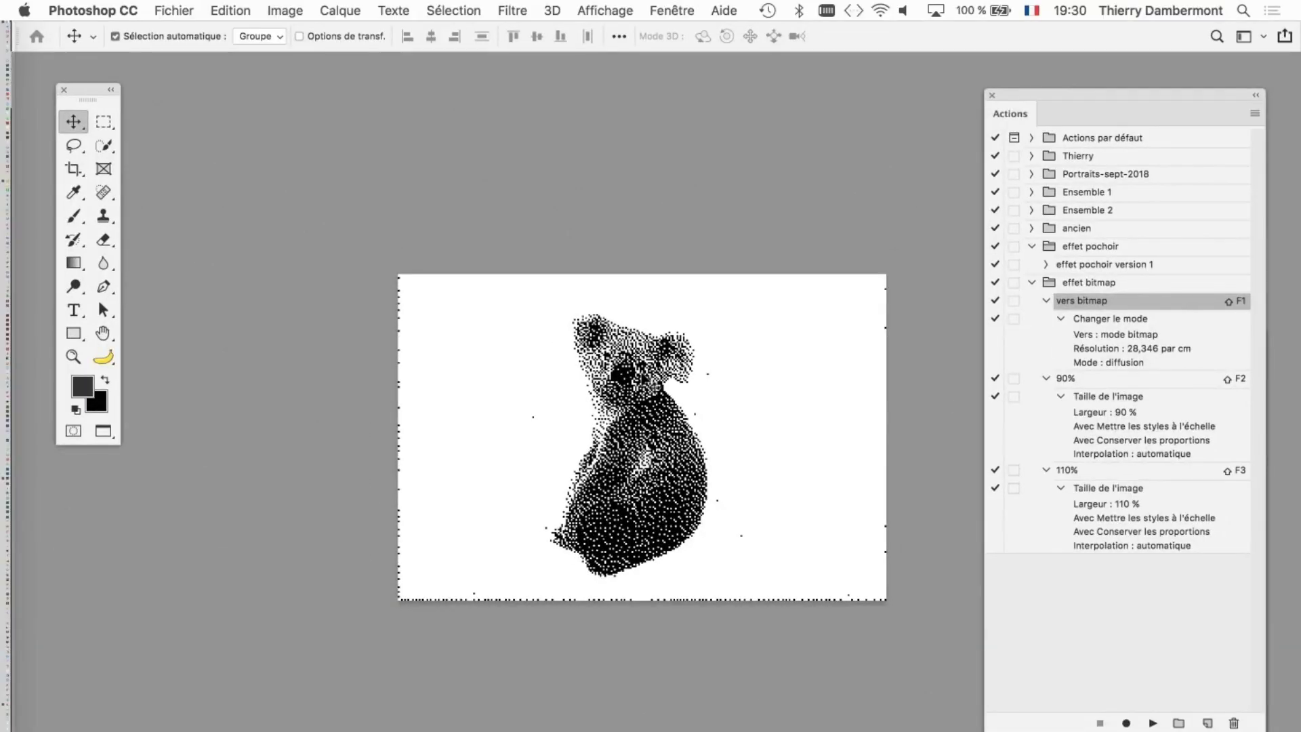
pyautogui.press('F7')
pyautogui.scroll(2, 671, 373)
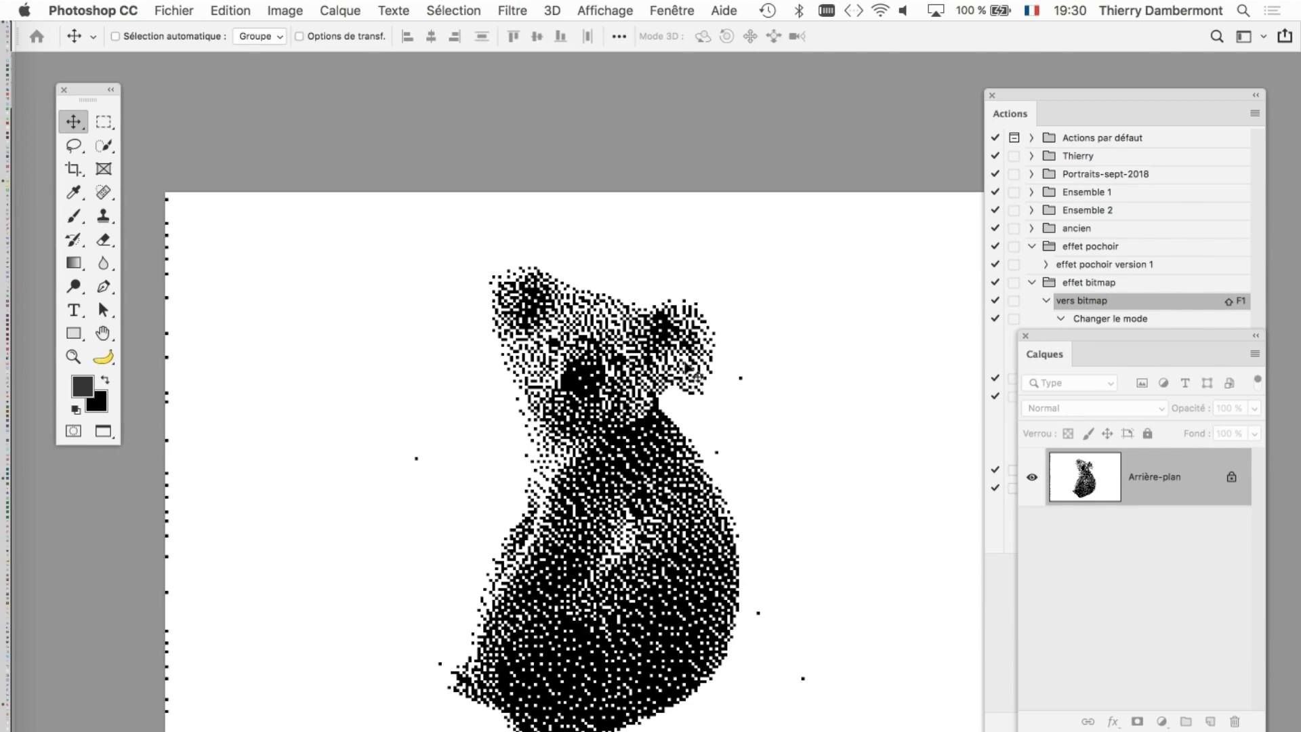
# Step: Revert the koala to its previous grey version via Fichier > Version précédente
pyautogui.click(171, 10)
pyautogui.click(222, 213)
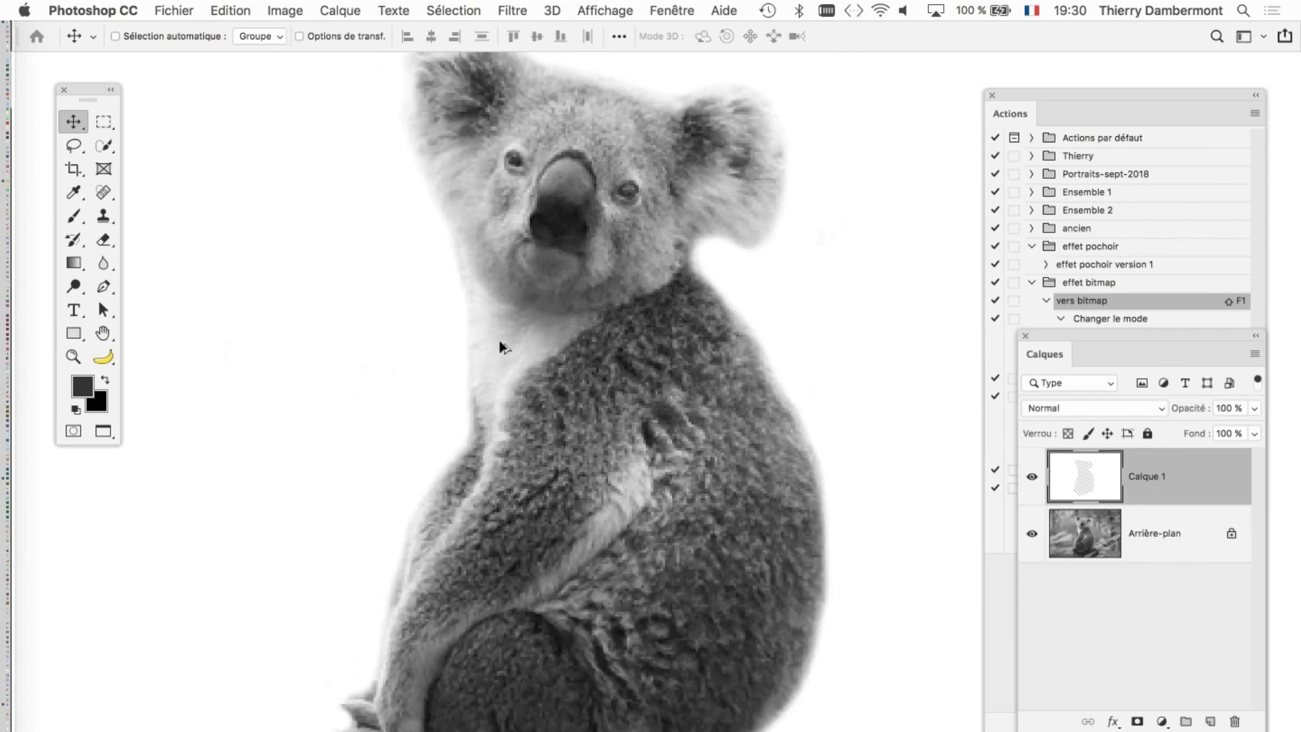
pyautogui.scroll(-1, 499, 340)
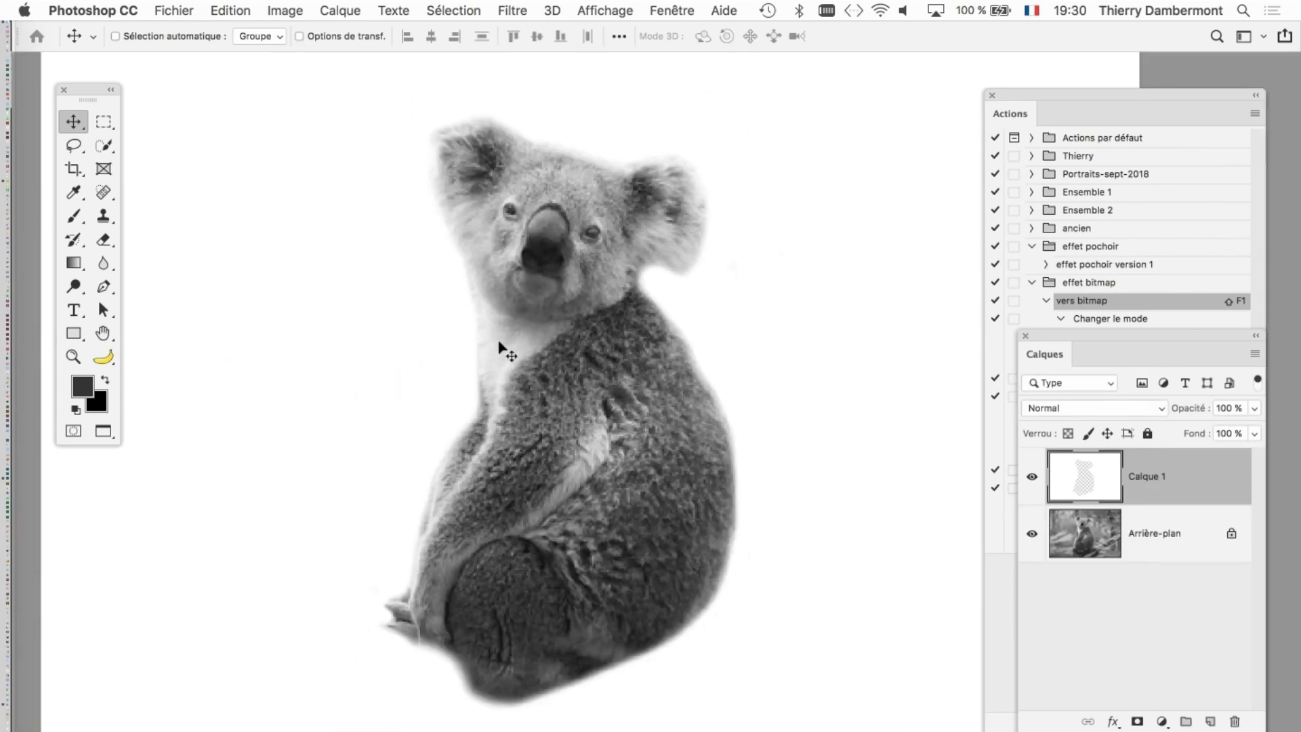
pyautogui.scroll(1, 499, 340)
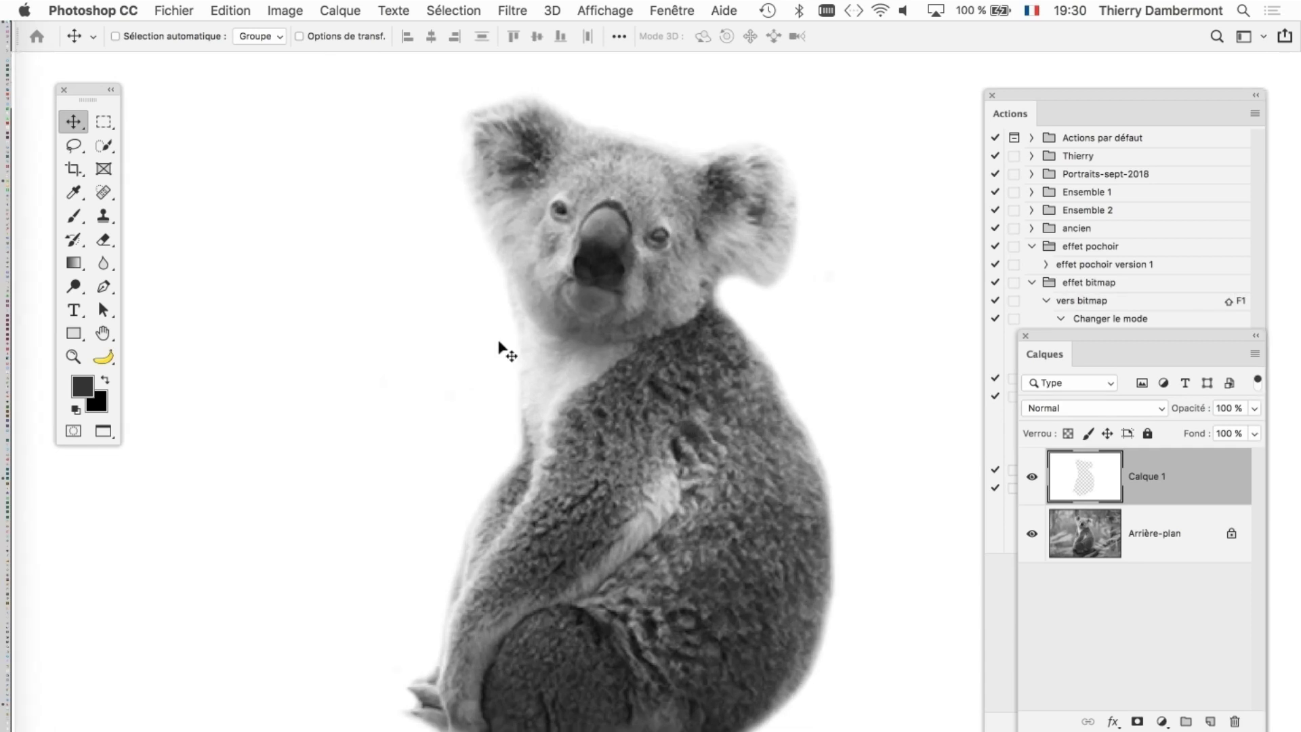
# Step: Re-dither the koala with the 'vers bitmap' action (Shift+F1) and close the Calques panel
pyautogui.hotkey('shift', 'F1')
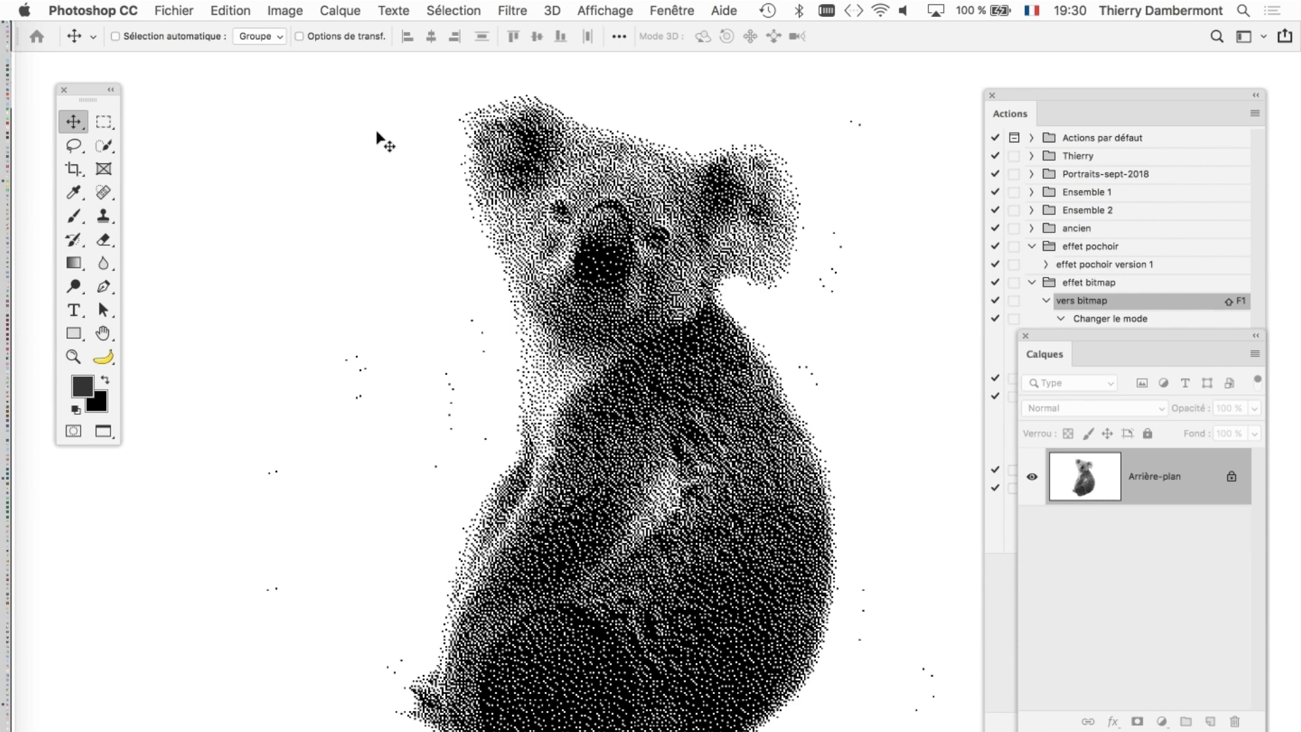
pyautogui.click(1025, 334)
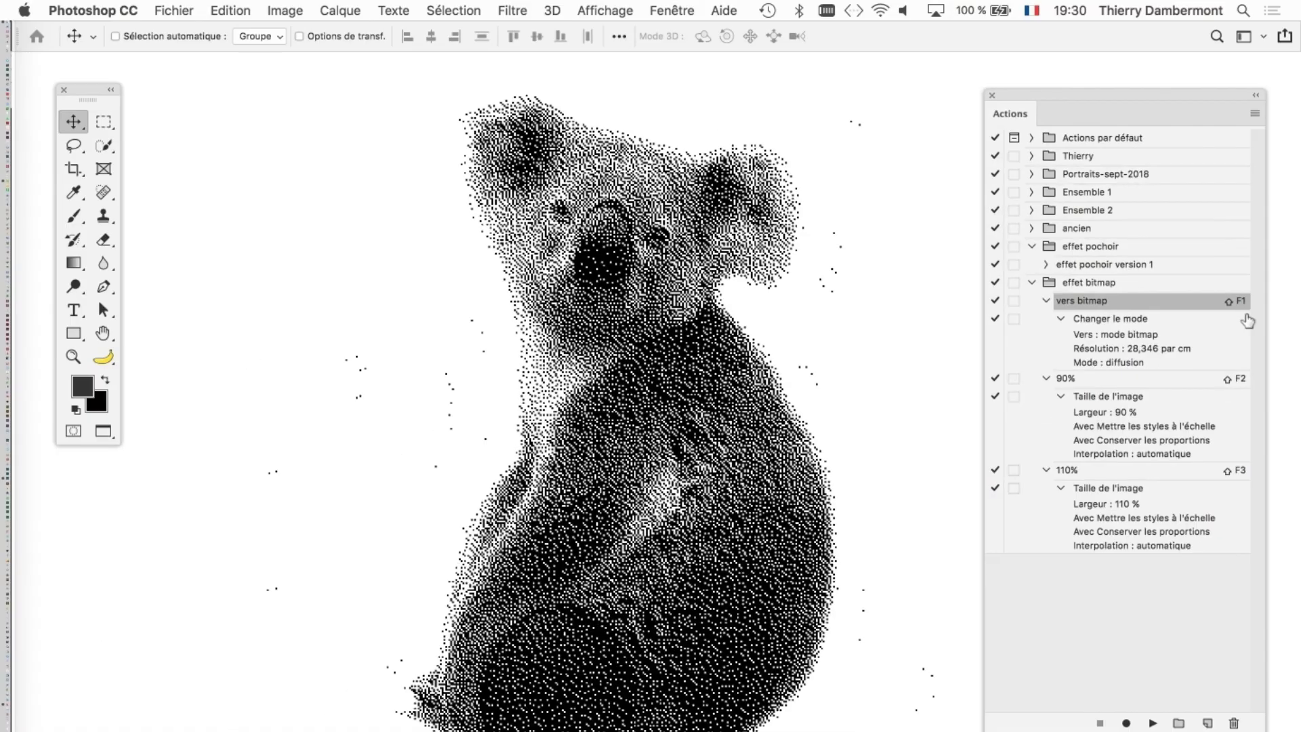
pyautogui.press('super+Tab')
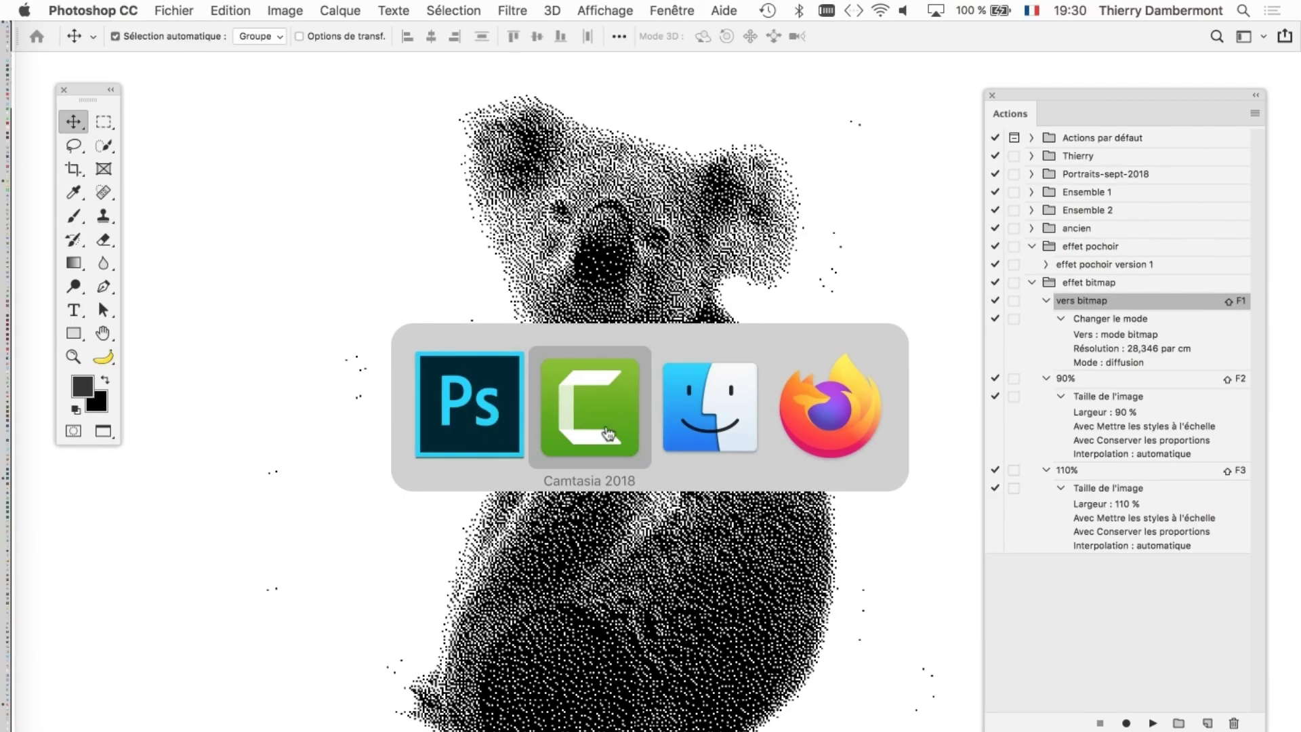
# Step: Open koala-06.psd from the koala folder in Finder
pyautogui.press('super+Tab')
pyautogui.click(841, 453)
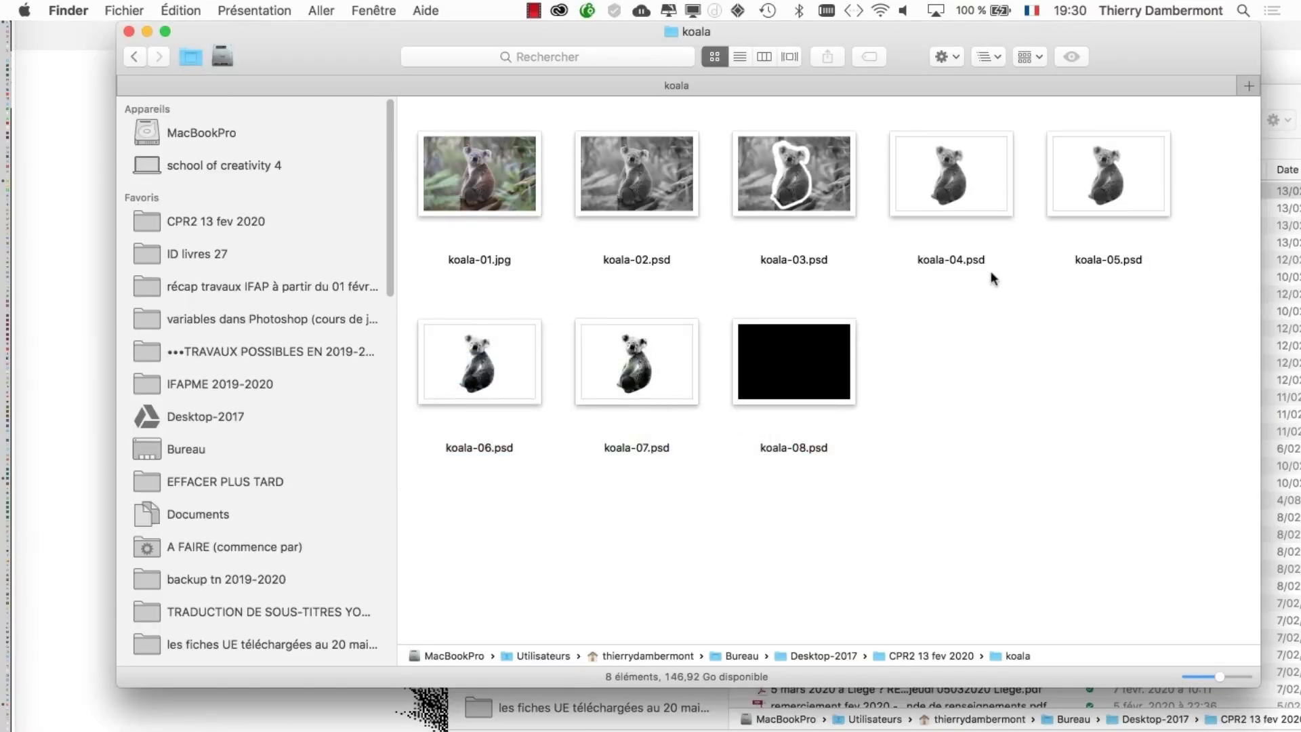
pyautogui.click(1101, 202)
pyautogui.click(481, 401)
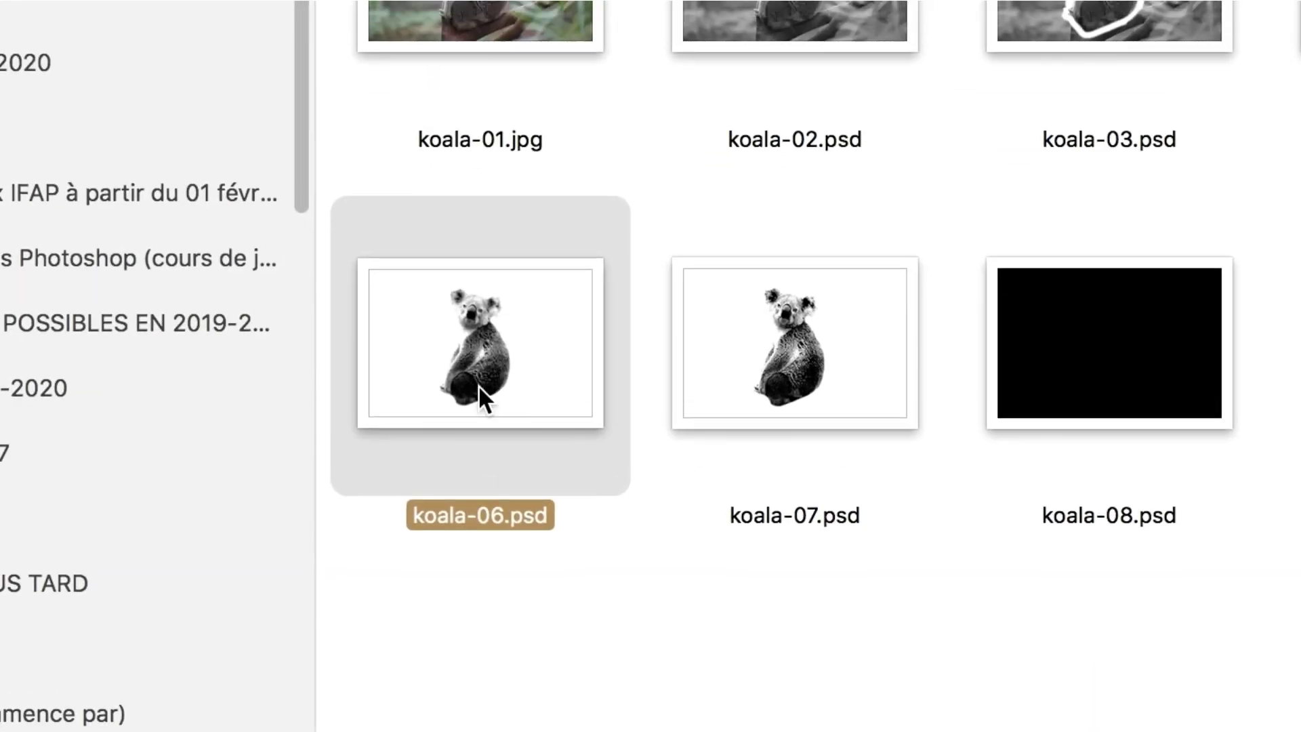
pyautogui.doubleClick(478, 385)
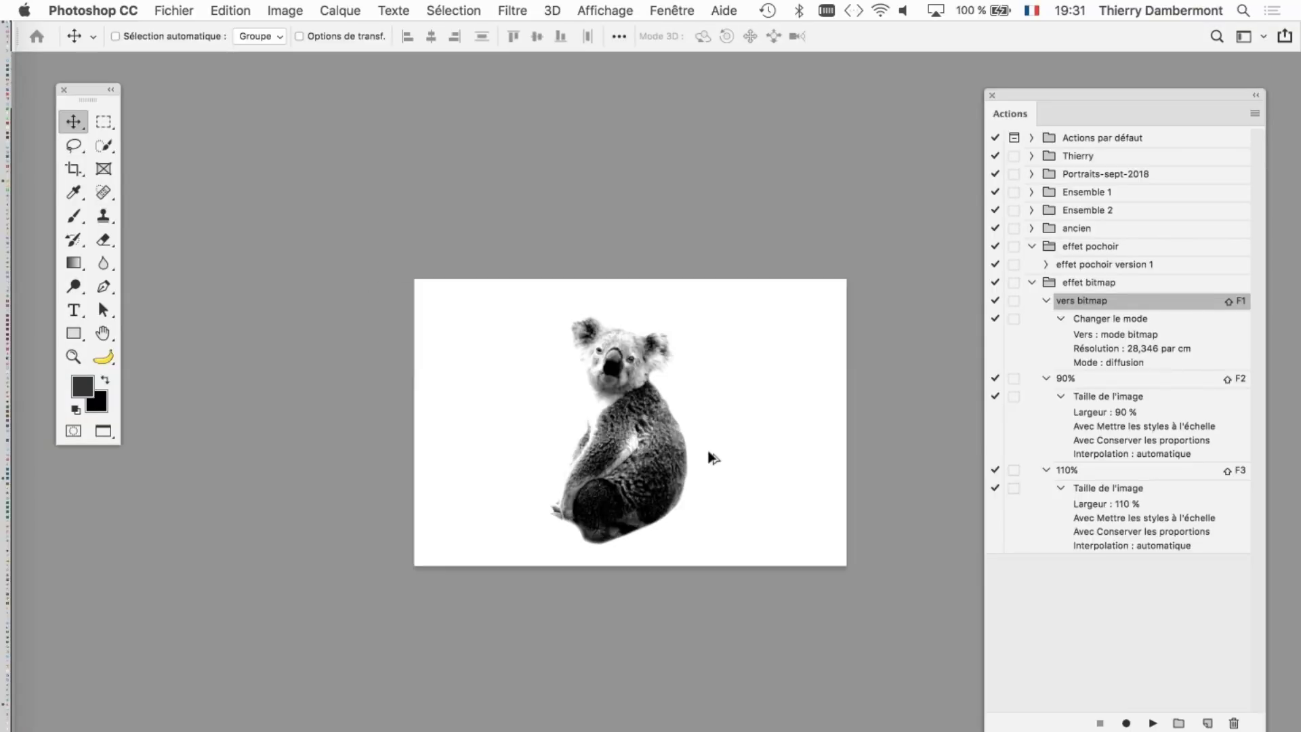
# Step: Convert koala-06 to a dithered bitmap with the F1 action, then open koala-07.psd
pyautogui.scroll(5, 710, 458)
pyautogui.hscroll(3, 668, 436)
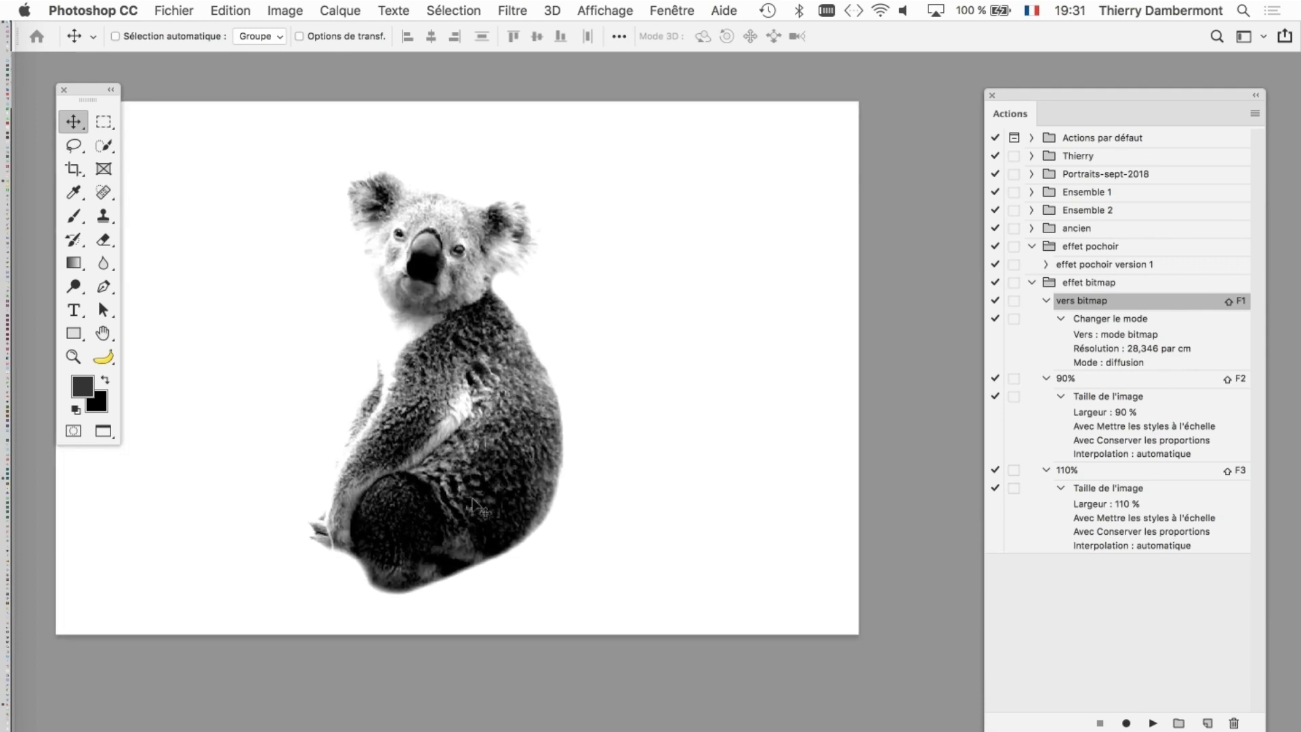
pyautogui.press('F1')
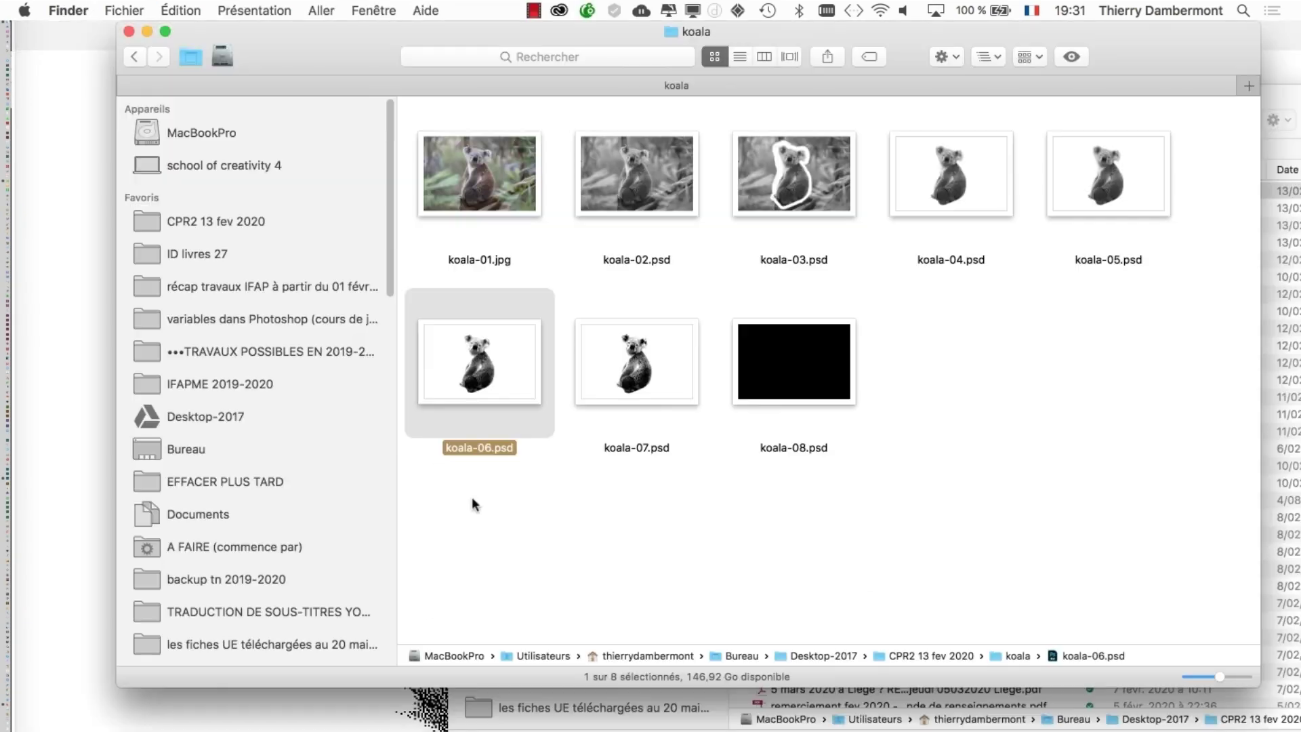
pyautogui.doubleClick(660, 457)
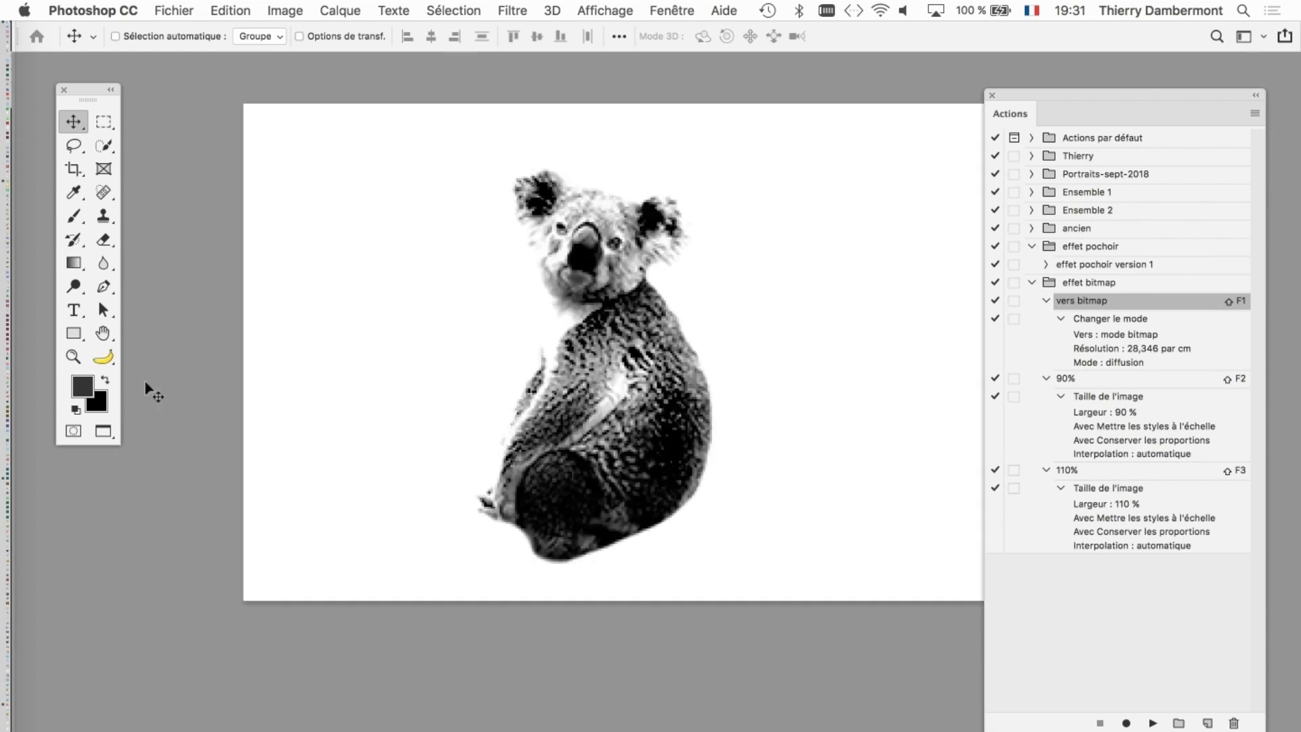
# Step: Switch the toning tool from Dodge to Burn (Outil Densité +)
pyautogui.click(74, 289)
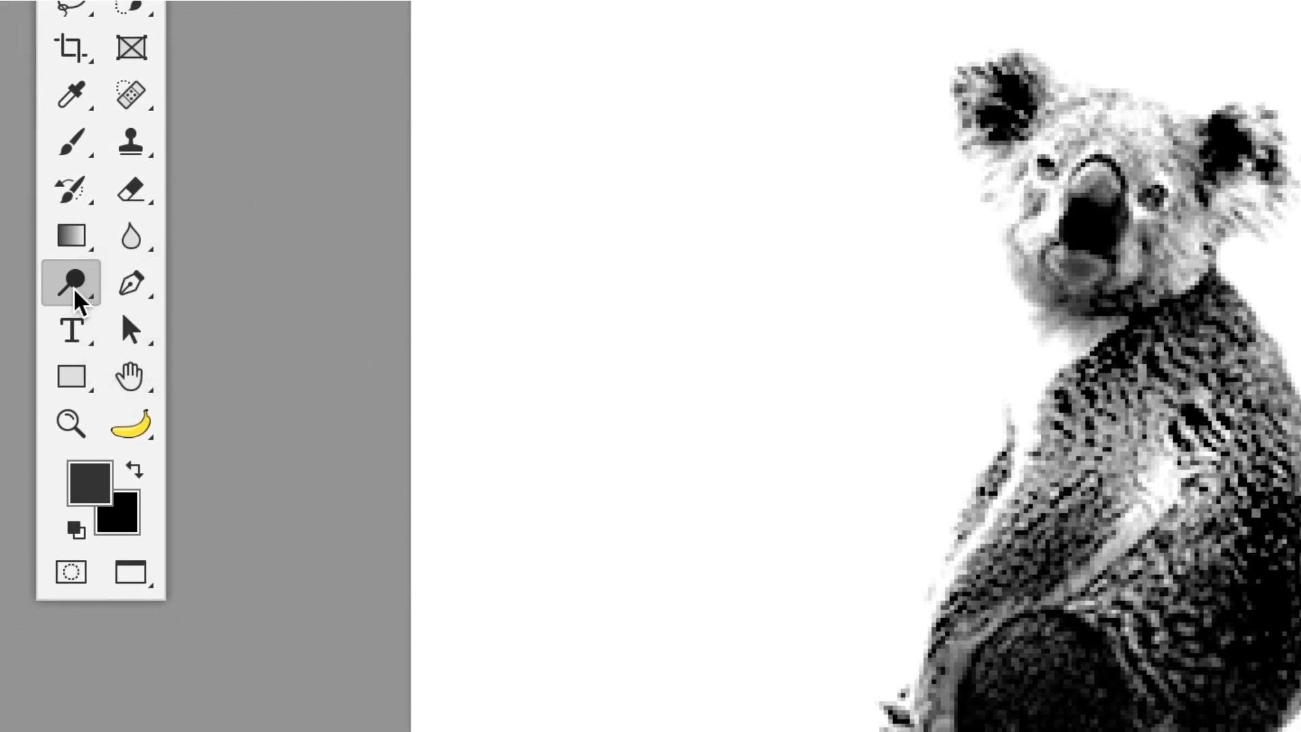
pyautogui.click(118, 313)
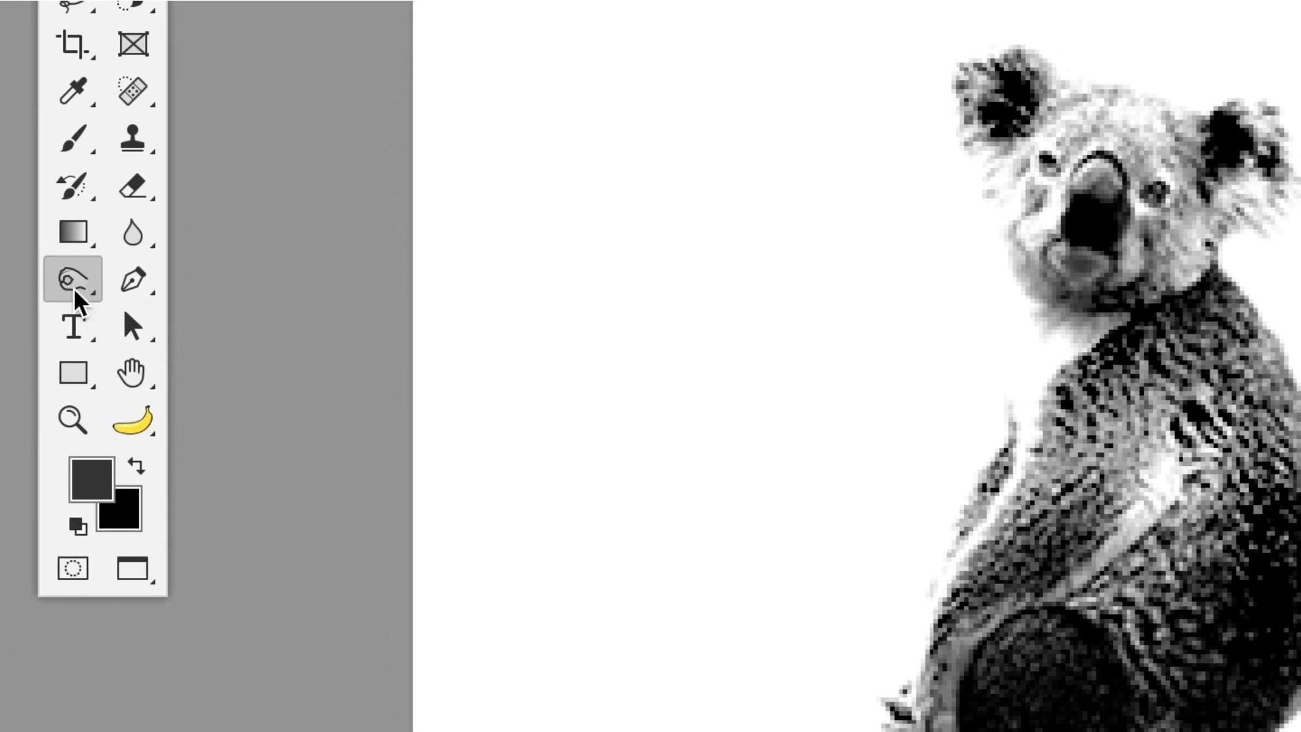
pyautogui.click(73, 287)
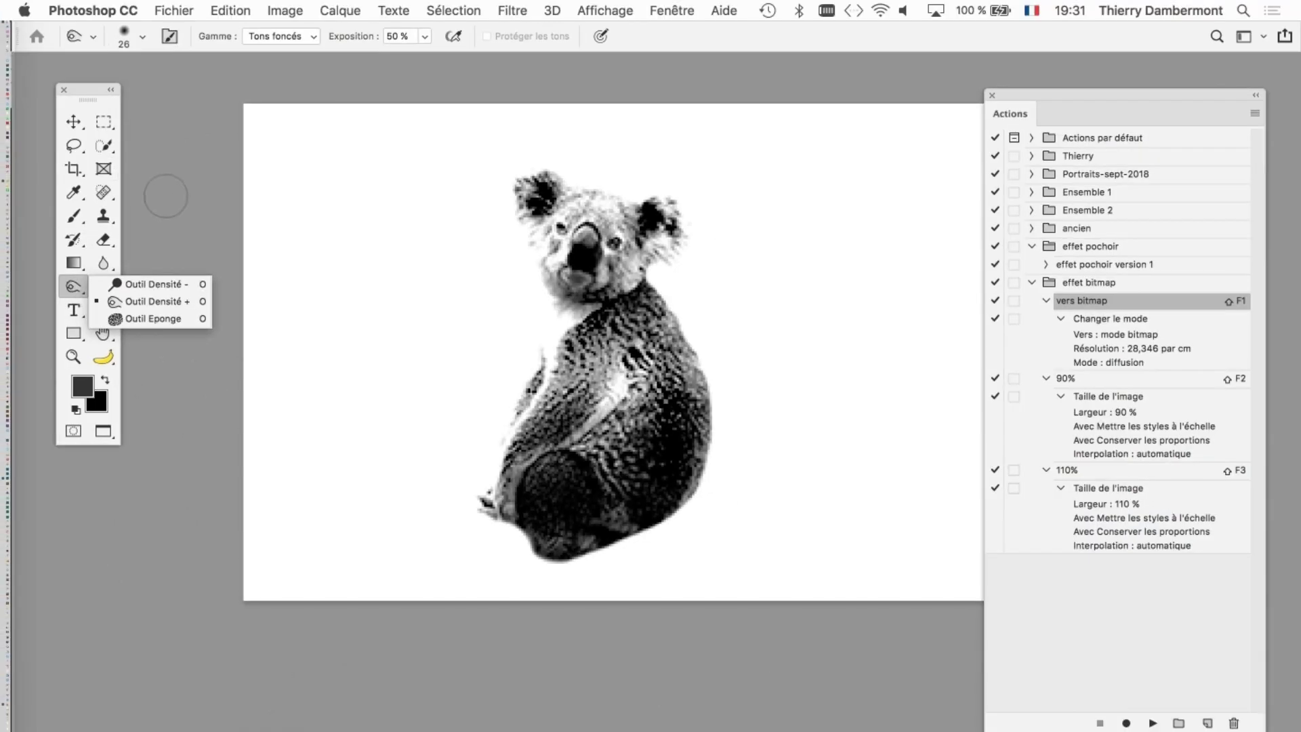
pyautogui.click(184, 212)
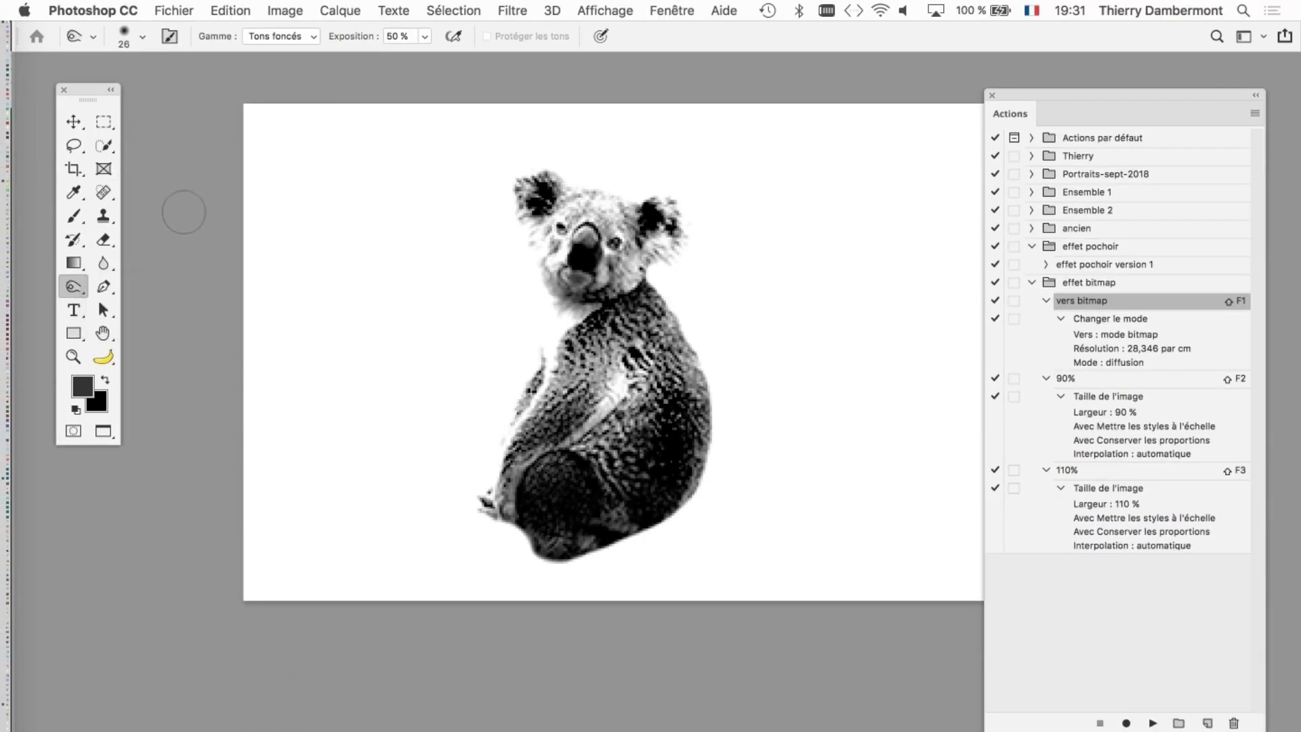
# Step: Close both koala documents without saving (Ne pas enregistrer)
pyautogui.press('super+w')
pyautogui.click(585, 296)
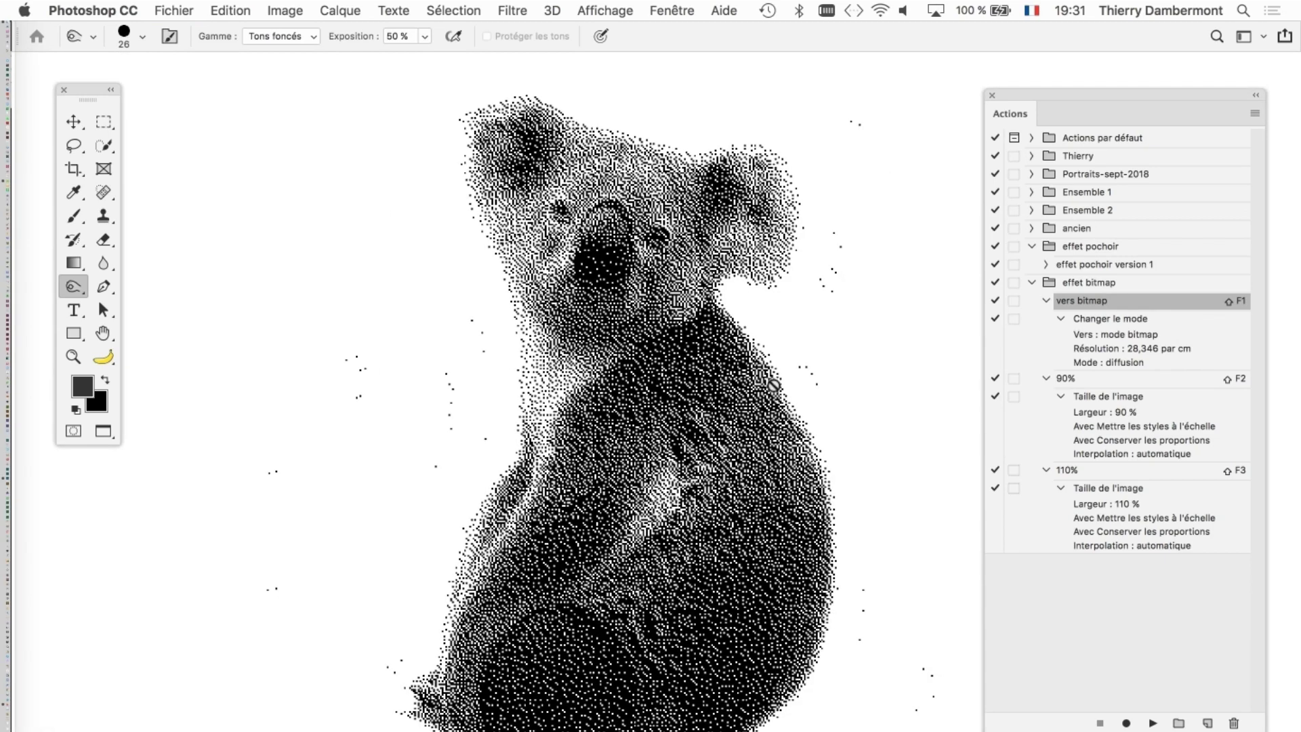
pyautogui.press('super+w')
pyautogui.click(582, 302)
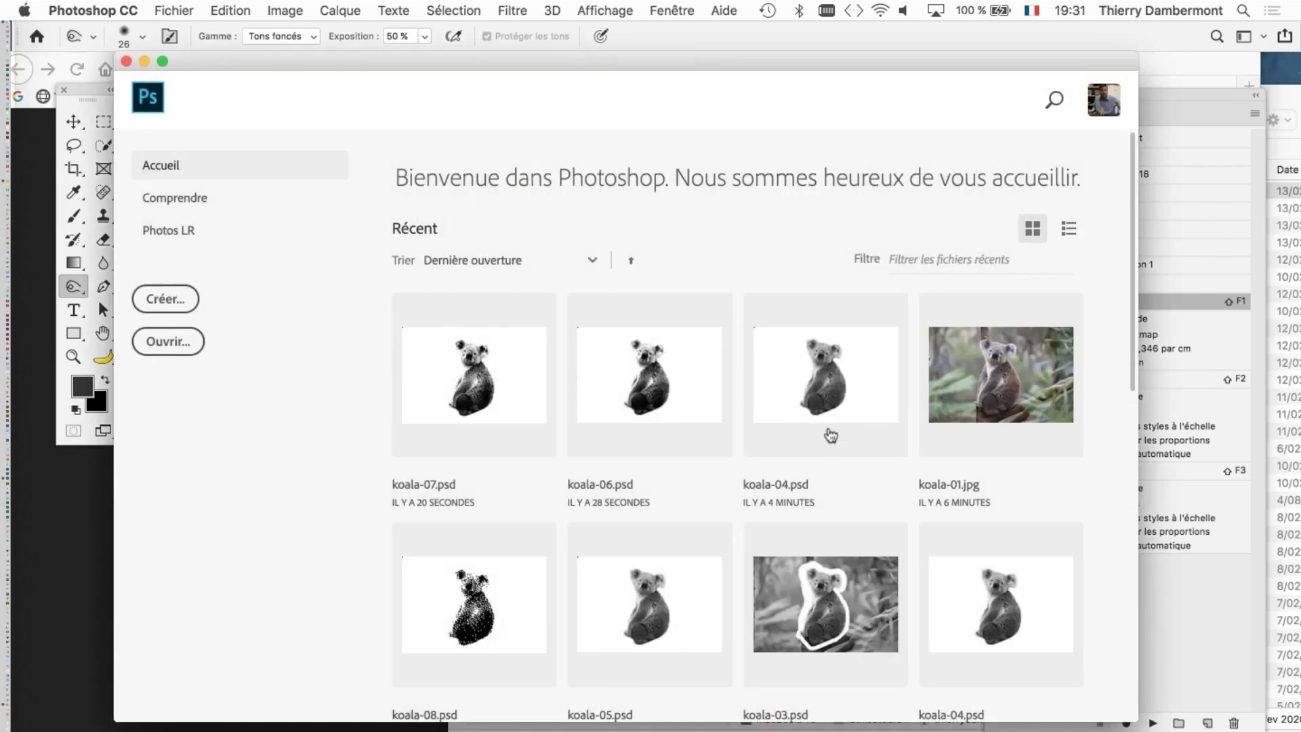
# Step: Select koala-05.psd in Finder's koala folder and open it in Photoshop
pyautogui.press('super+Tab')
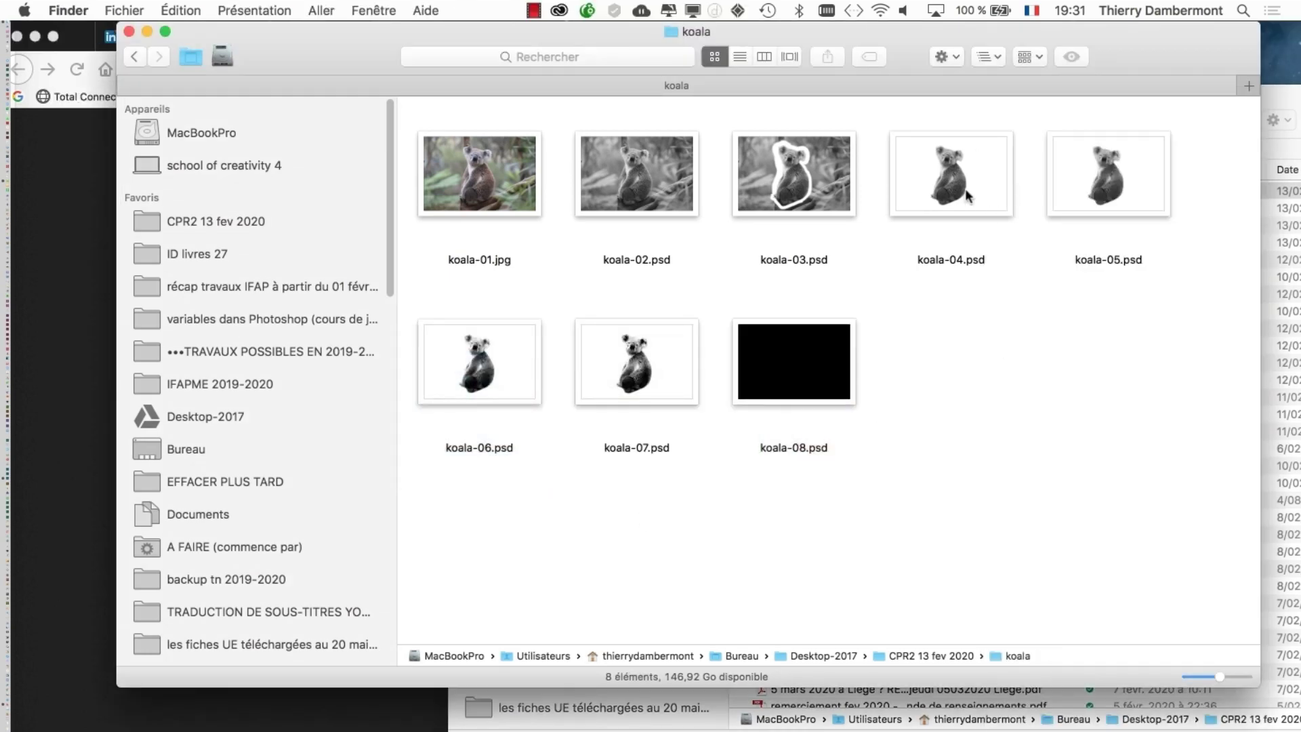
pyautogui.click(947, 197)
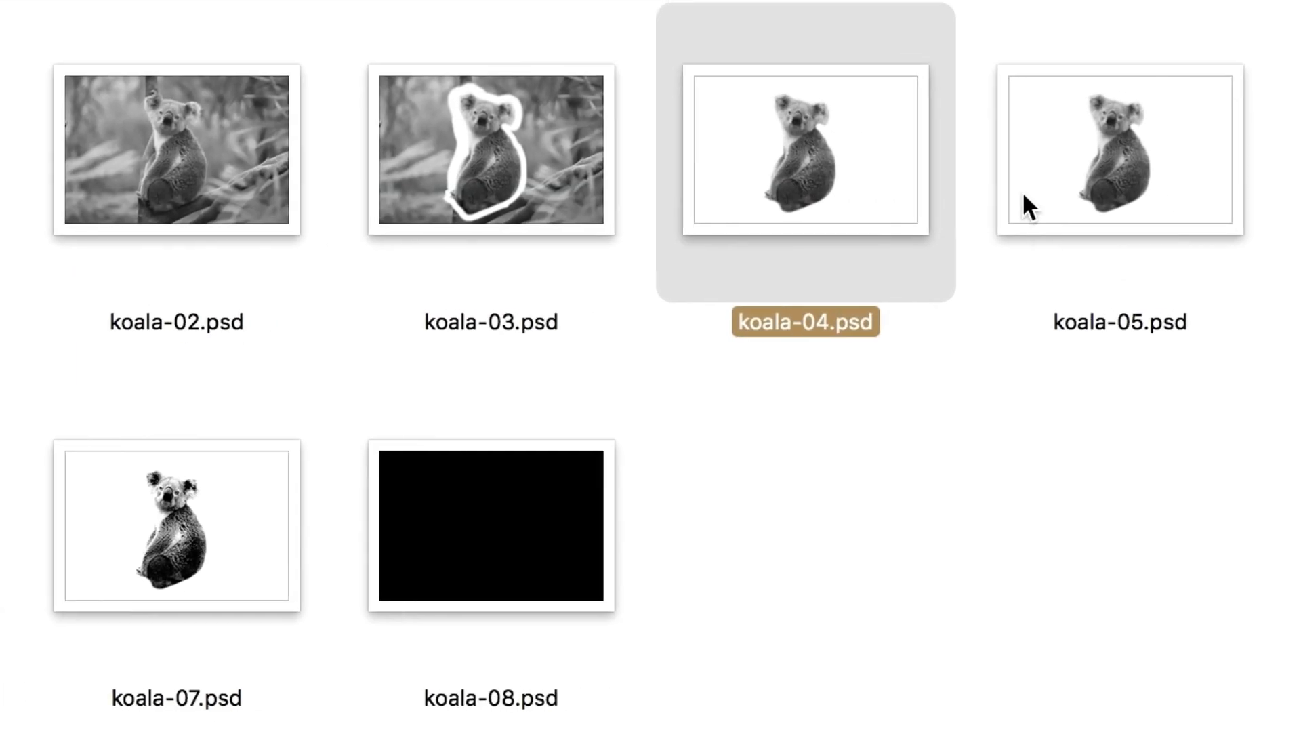
pyautogui.click(1090, 192)
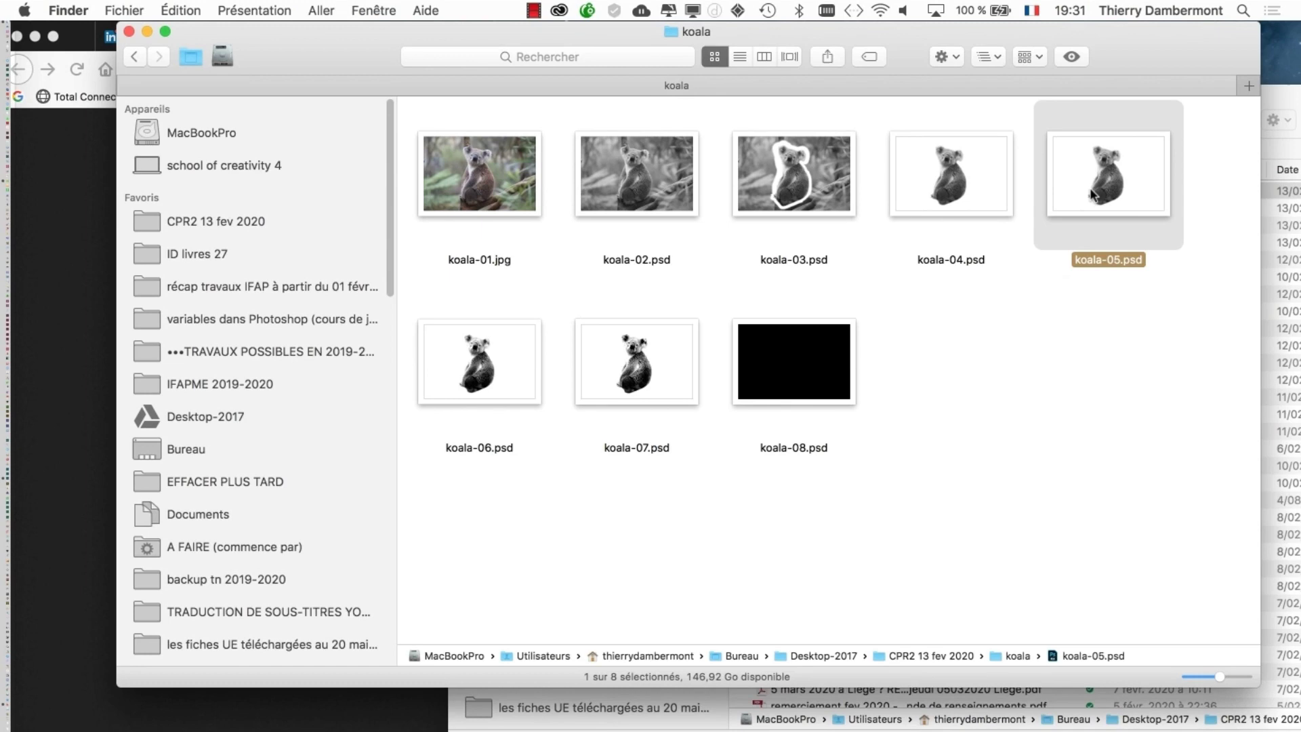
pyautogui.doubleClick(1091, 194)
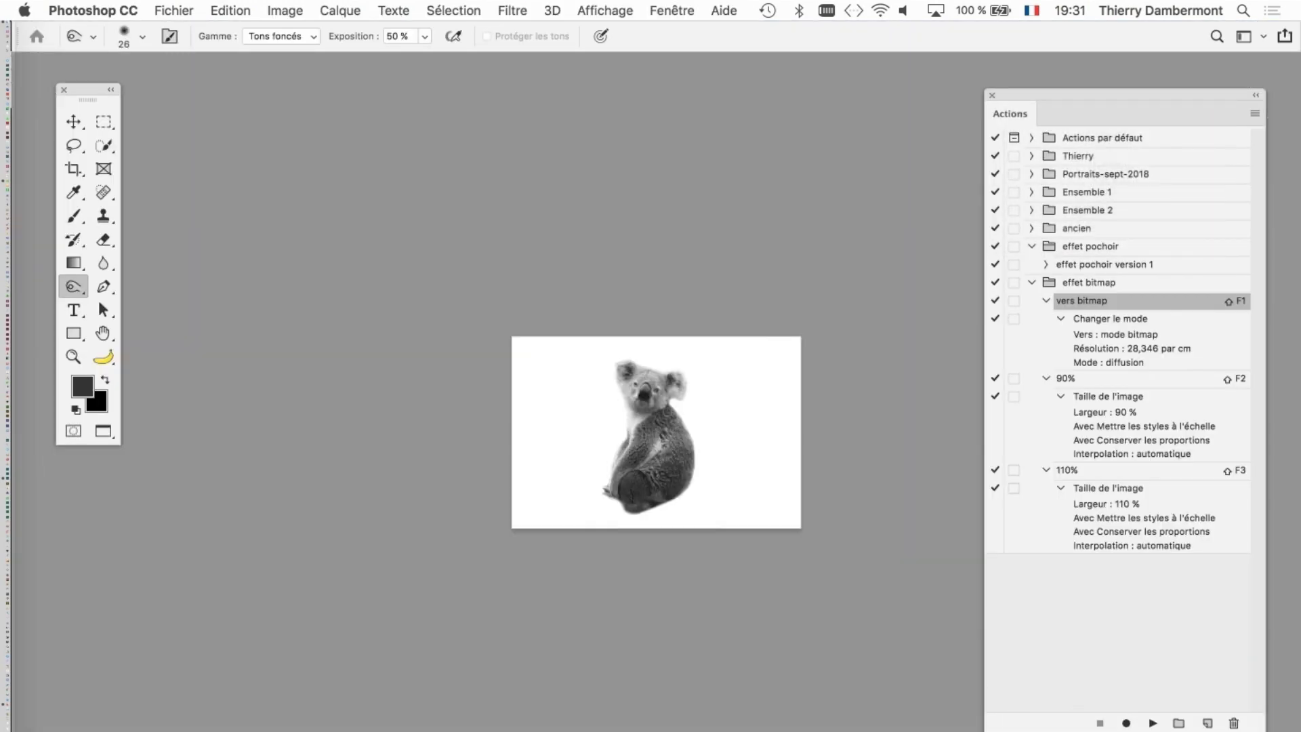
# Step: Fit the whole koala in view and show the Calques panel, moved aside from the actions
pyautogui.press('super+1')
pyautogui.moveTo(521, 407); pyautogui.dragTo(376, 312)
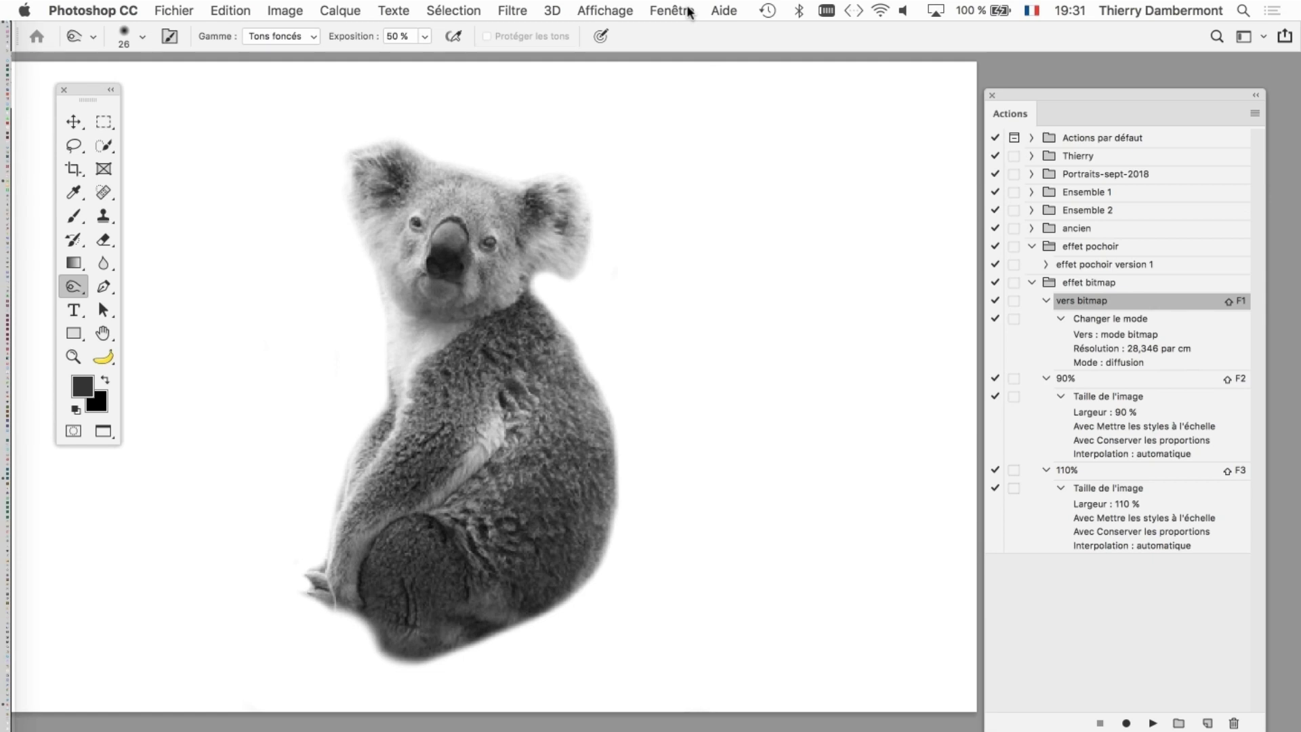
pyautogui.click(689, 12)
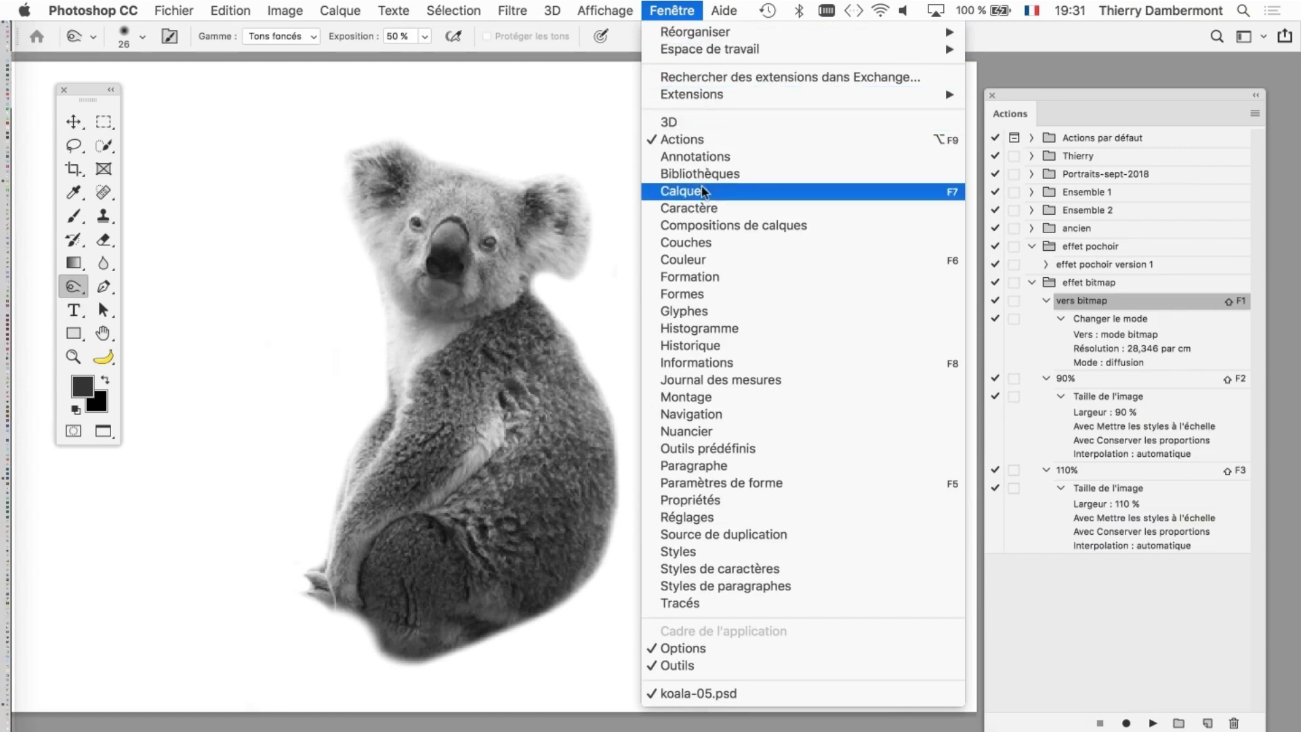
pyautogui.click(745, 191)
pyautogui.moveTo(1048, 336); pyautogui.dragTo(750, 160)
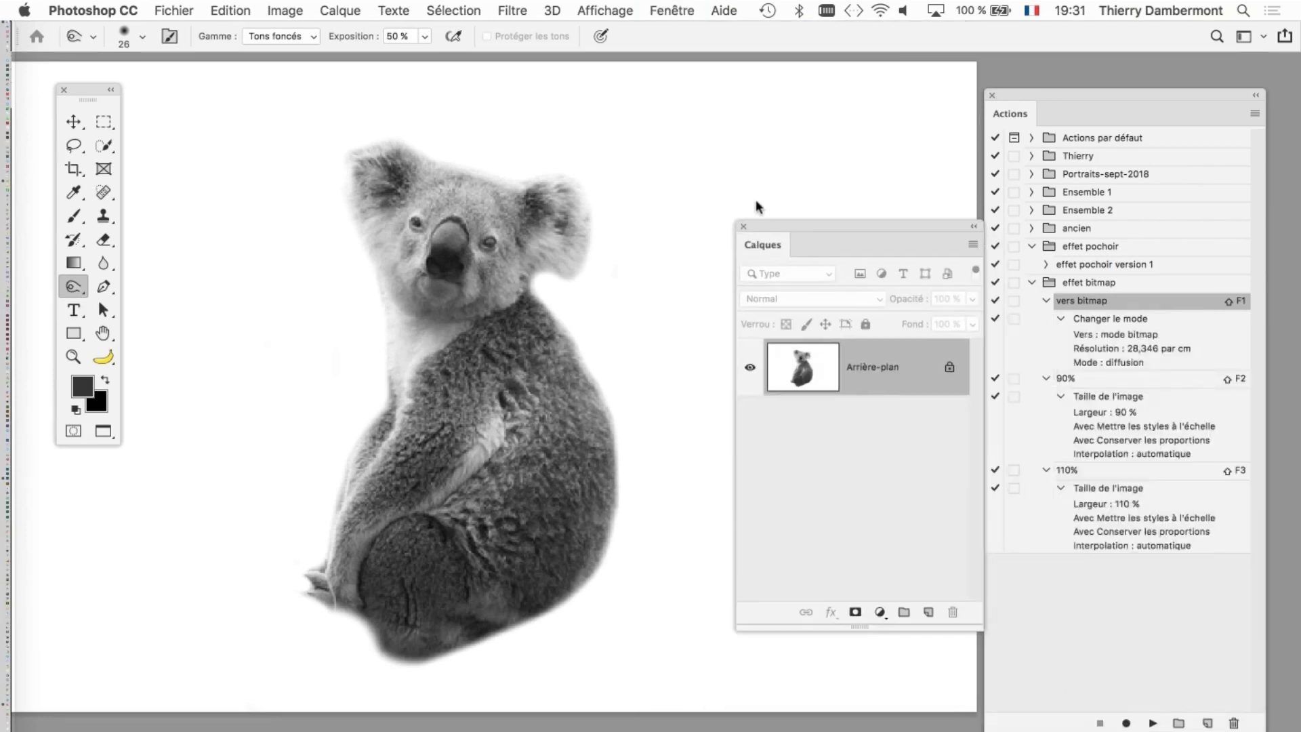
# Step: Open Image > Réglages > Courbes for the grayscale koala
pyautogui.click(285, 10)
pyautogui.moveTo(295, 31)
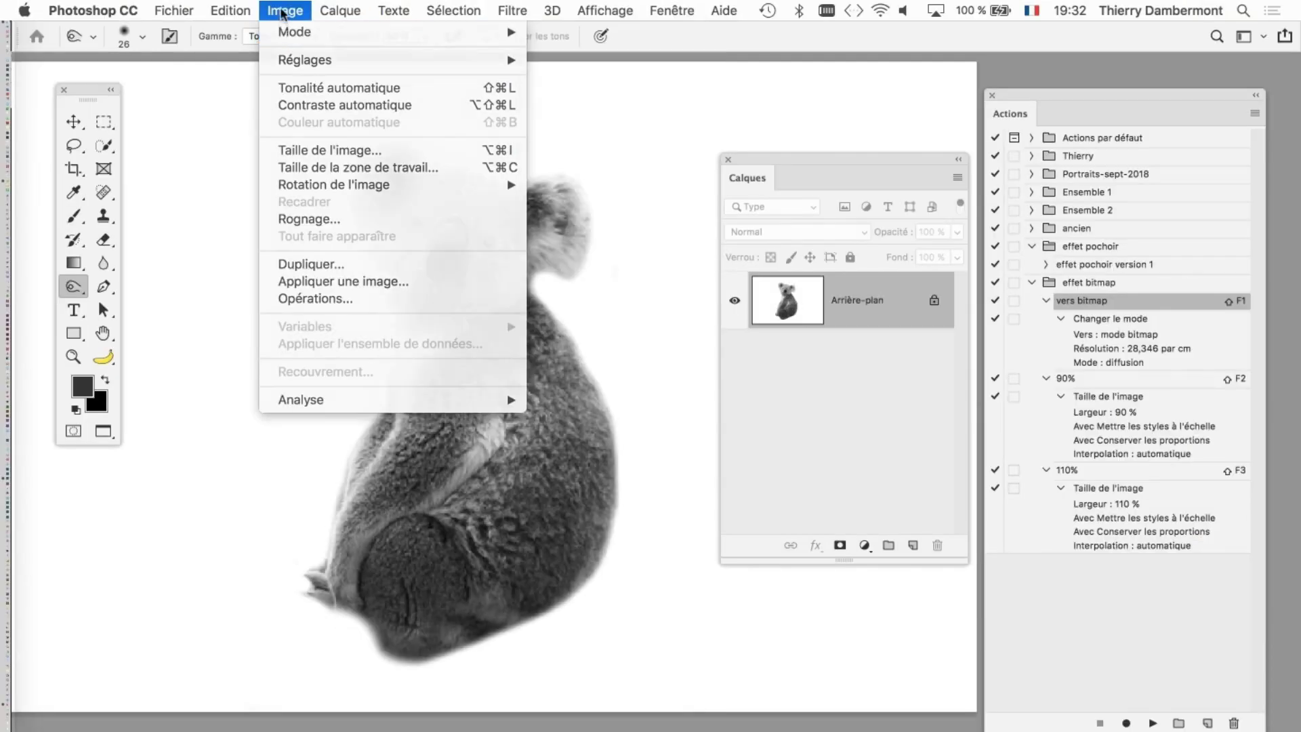
pyautogui.click(283, 12)
pyautogui.click(230, 10)
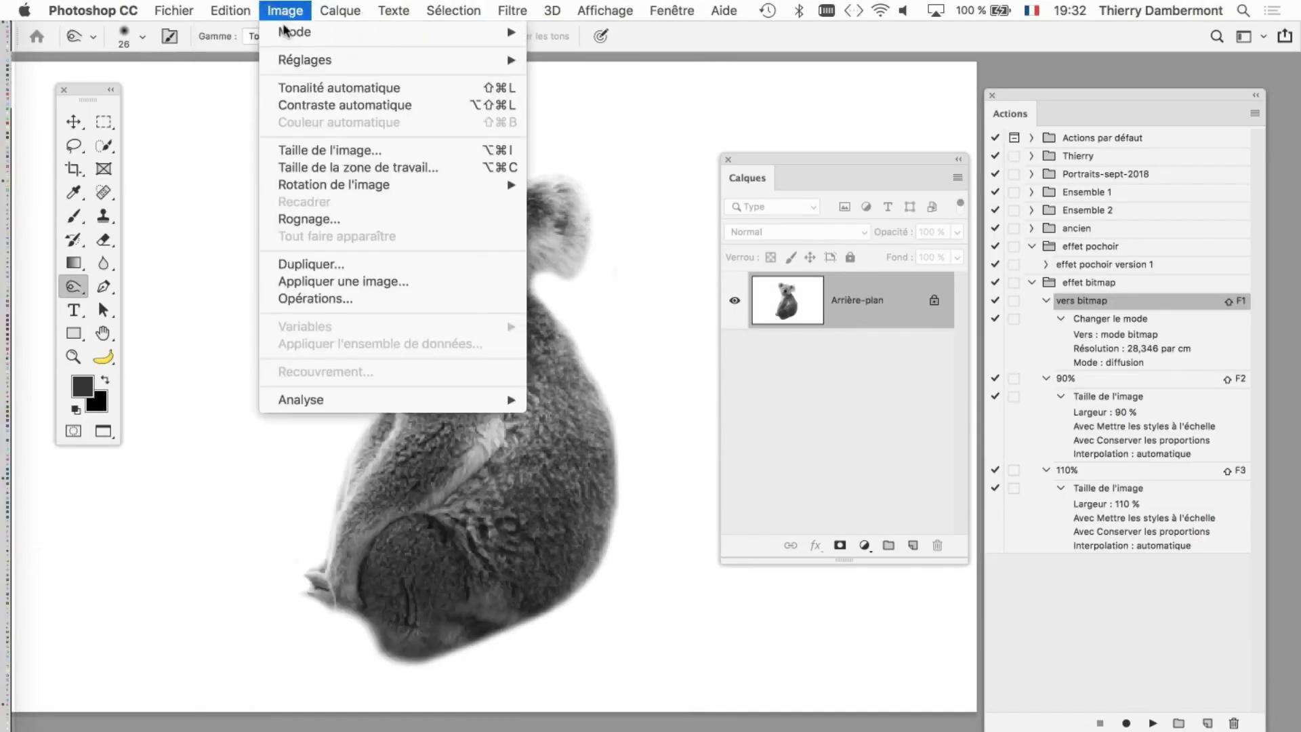
pyautogui.moveTo(305, 59)
pyautogui.click(640, 96)
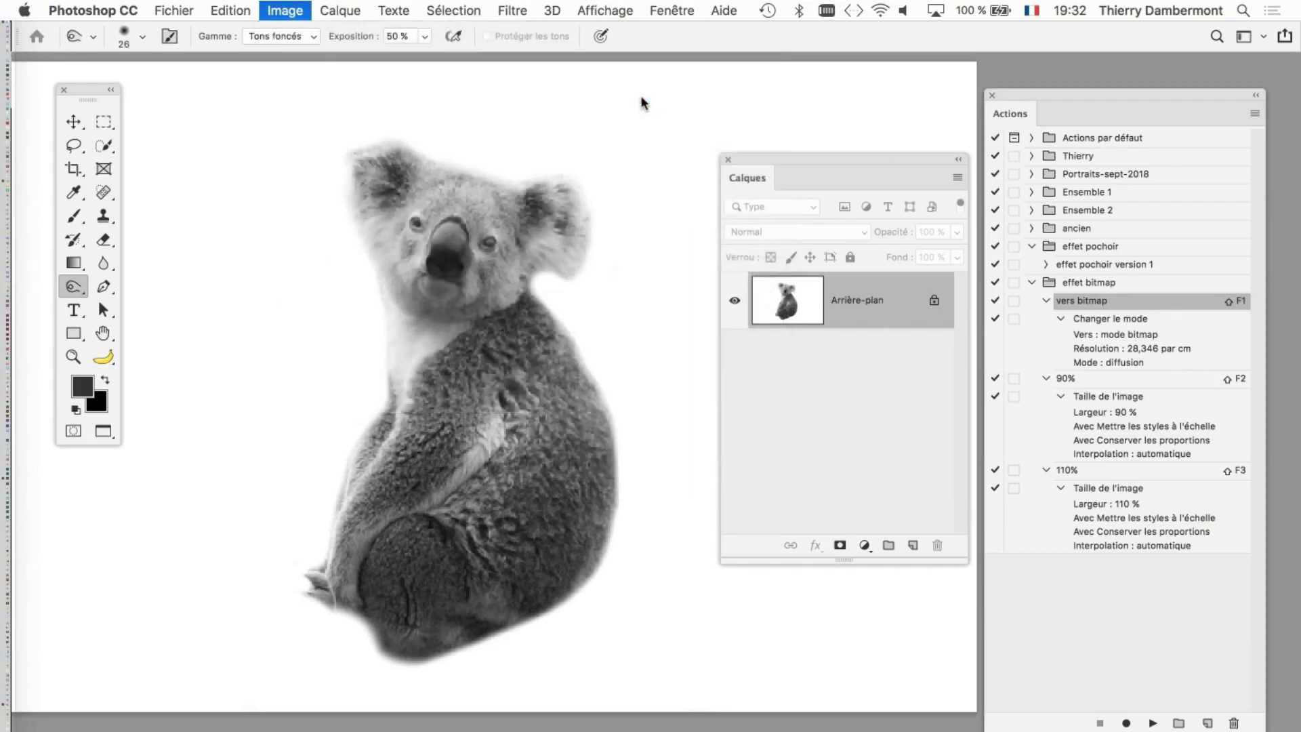
# Step: Sample white and black points on the koala with the Curves eyedroppers
pyautogui.moveTo(698, 111); pyautogui.dragTo(705, 35)
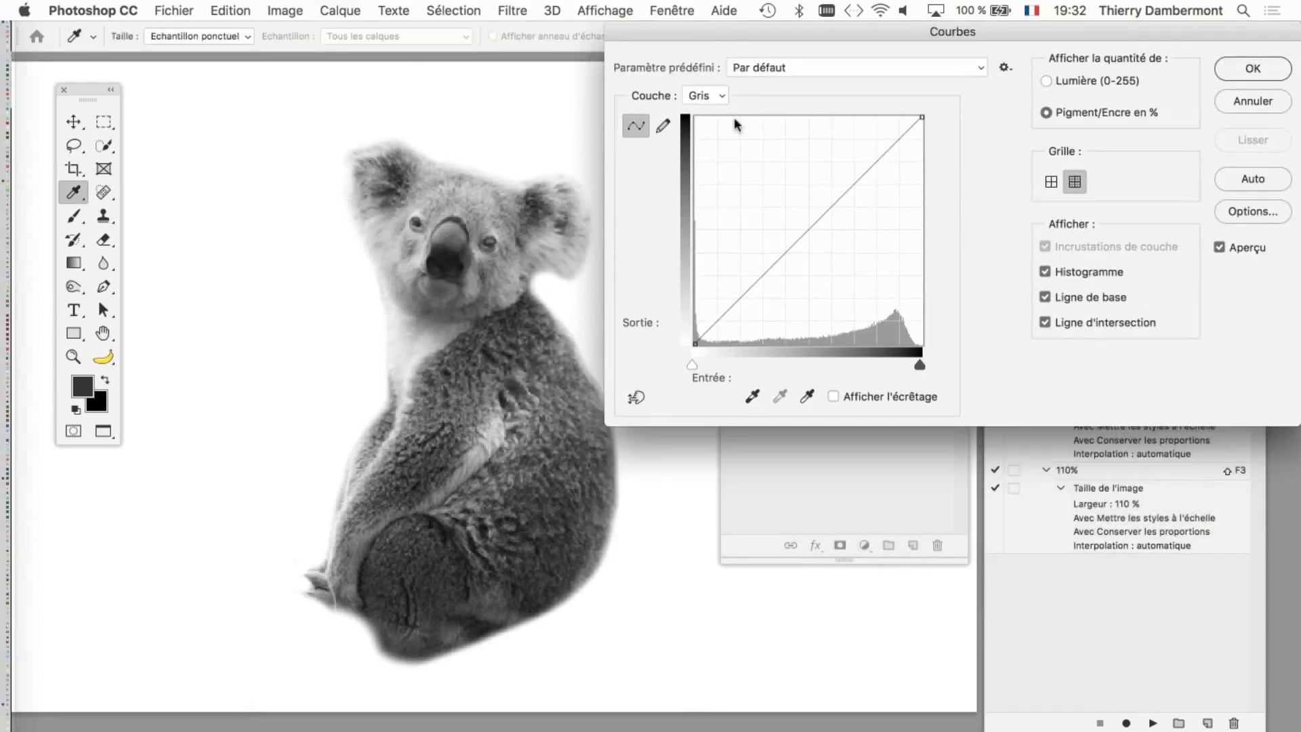
pyautogui.click(808, 404)
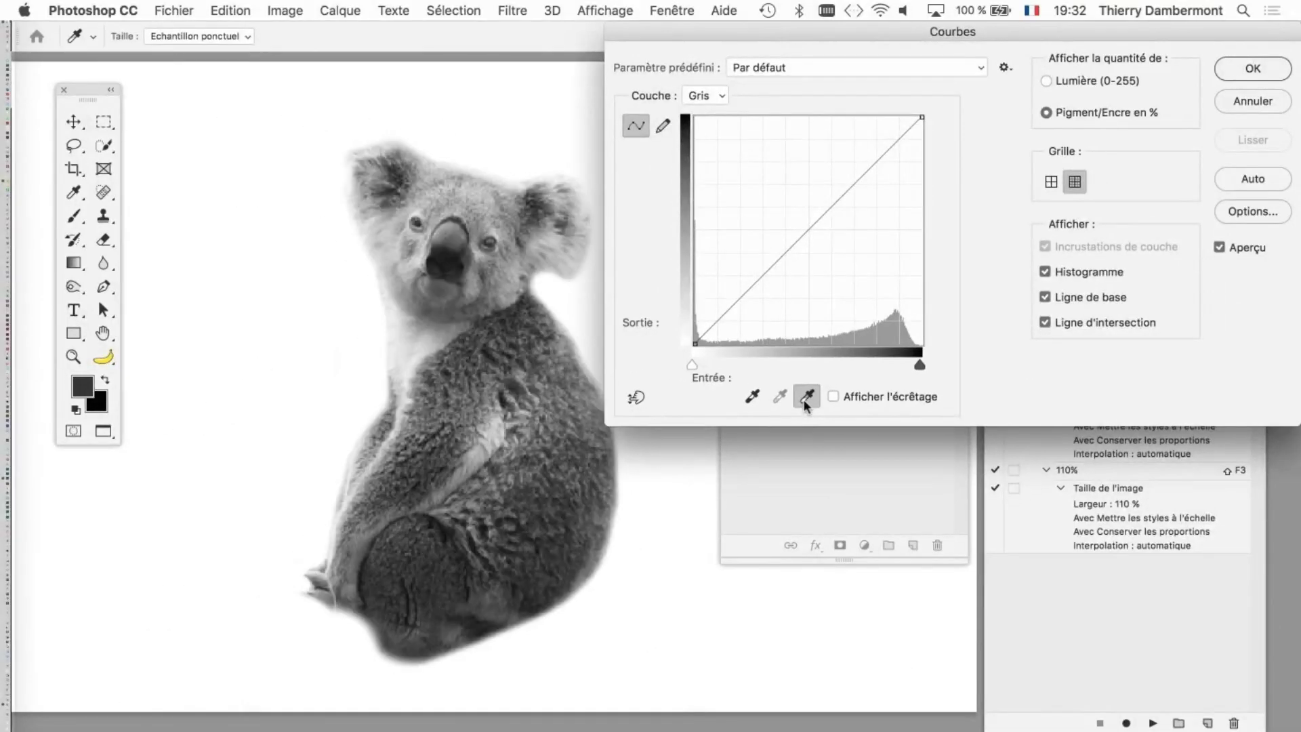
pyautogui.click(408, 323)
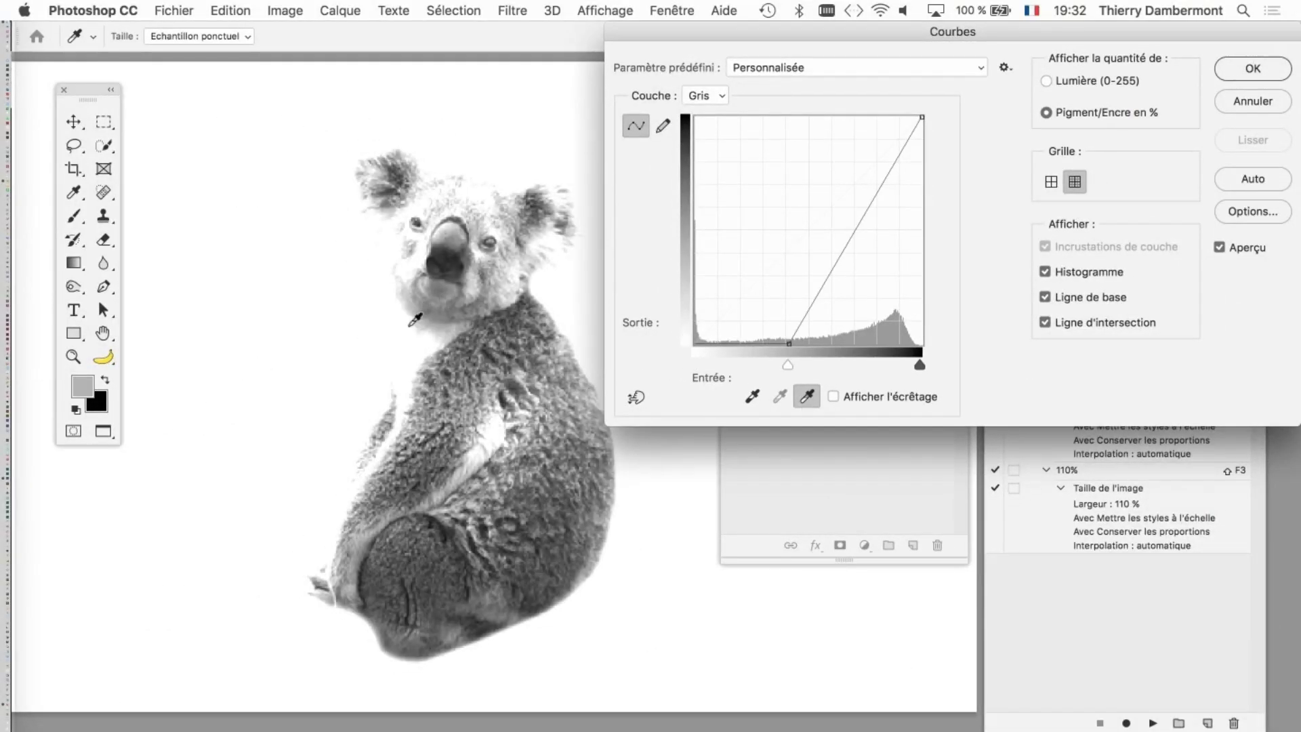
pyautogui.click(753, 397)
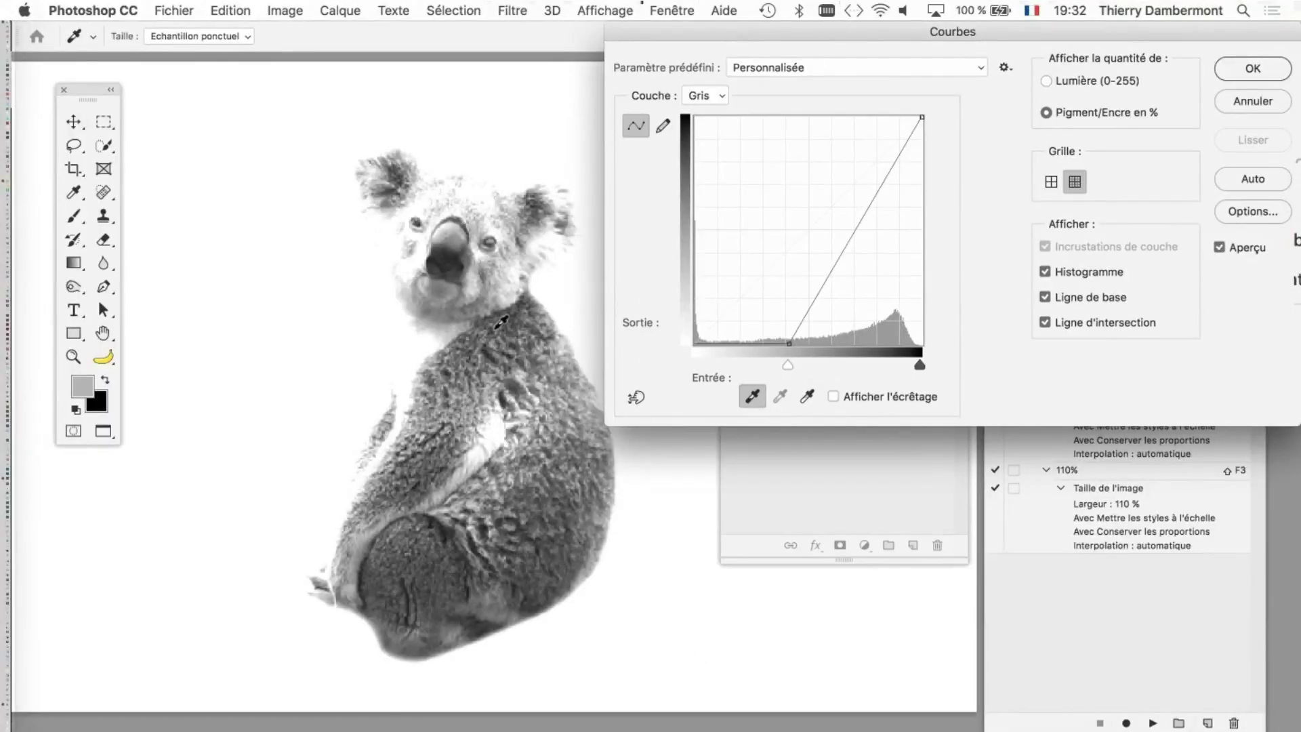
pyautogui.click(499, 323)
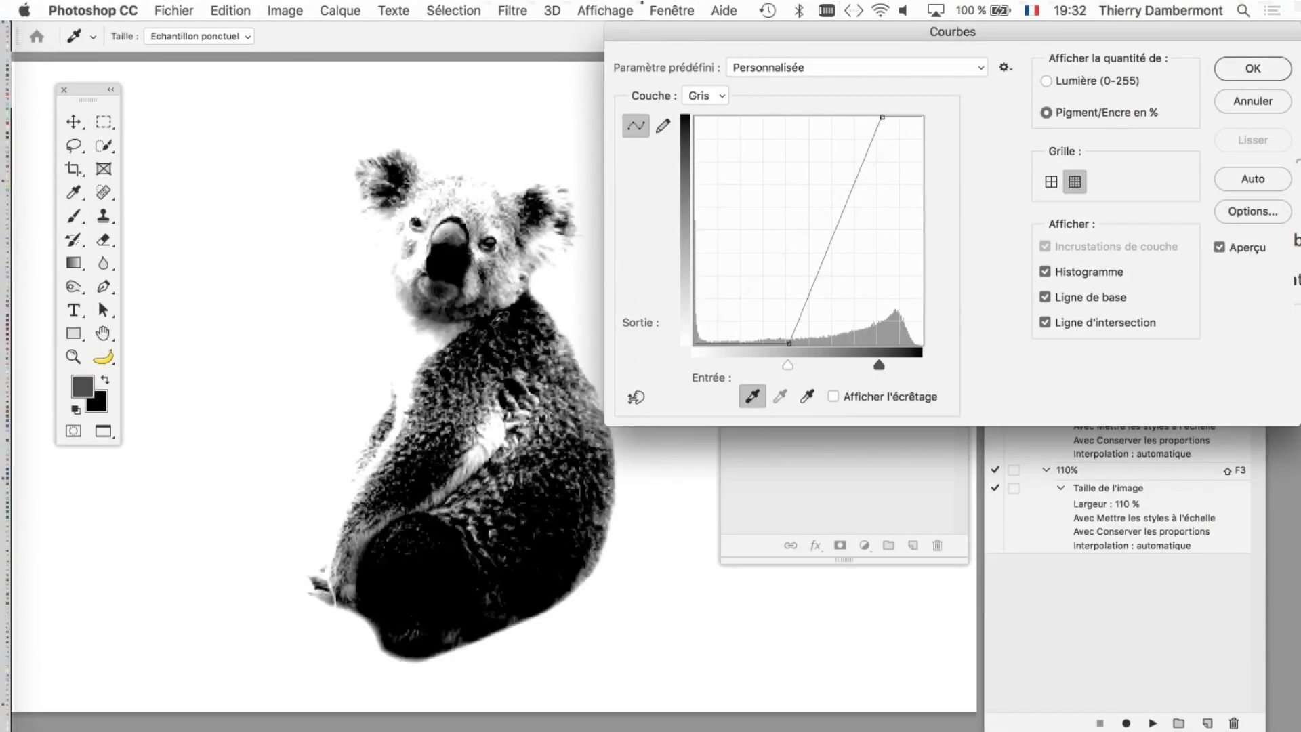
# Step: Set the Curves black input to 28 and white input to 91, then apply
pyautogui.keyDown('alt'); pyautogui.click(790, 343); pyautogui.keyUp('alt')
pyautogui.moveTo(789, 344); pyautogui.dragTo(758, 344)
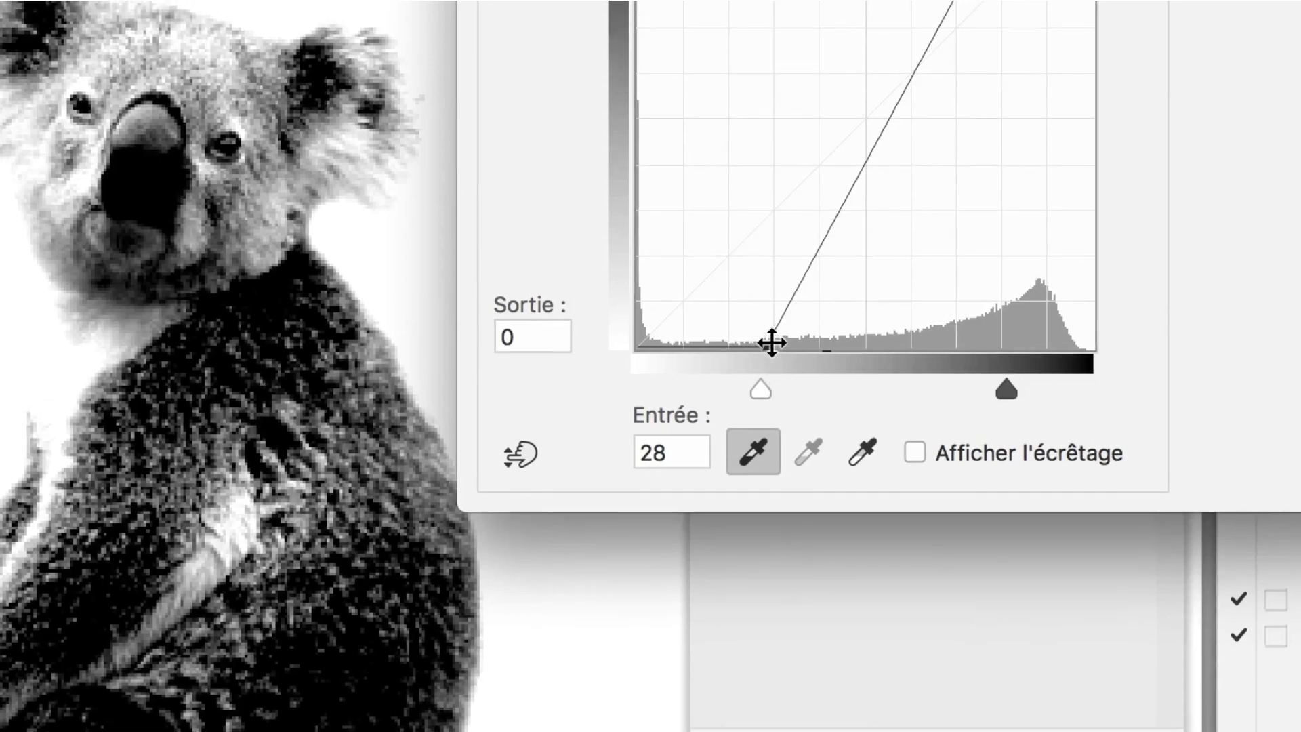
pyautogui.keyDown('alt'); pyautogui.click(771, 335); pyautogui.keyUp('alt')
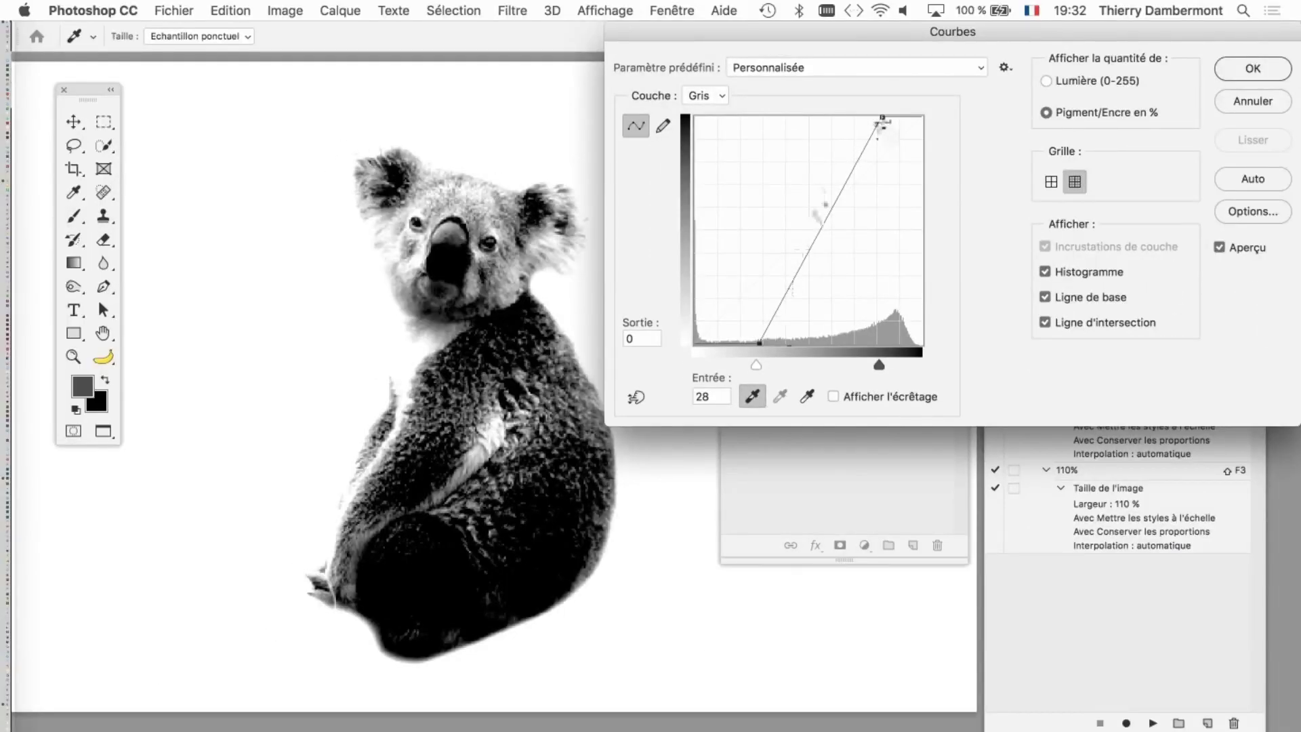
pyautogui.moveTo(900, 88)
pyautogui.mouseDown()
pyautogui.moveTo(859, 94)
pyautogui.moveTo(902, 116)
pyautogui.mouseUp()
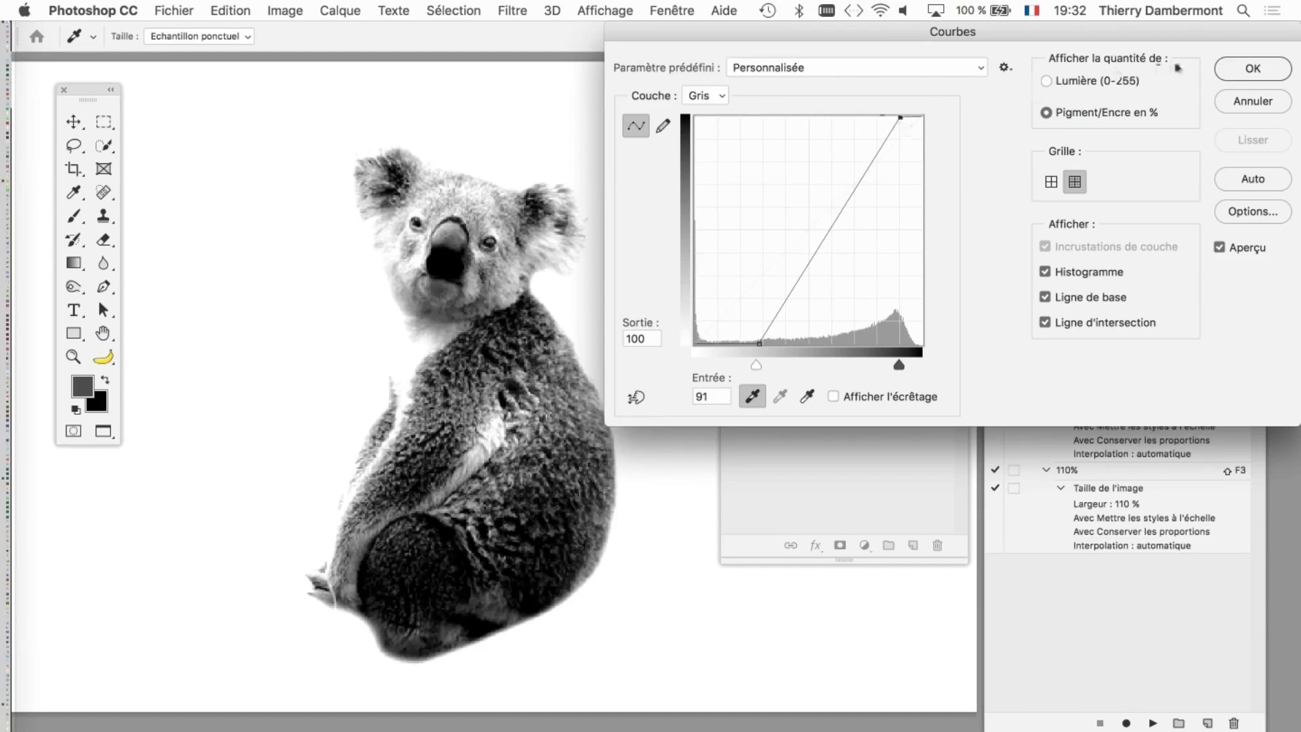
pyautogui.click(1243, 70)
pyautogui.press('o')
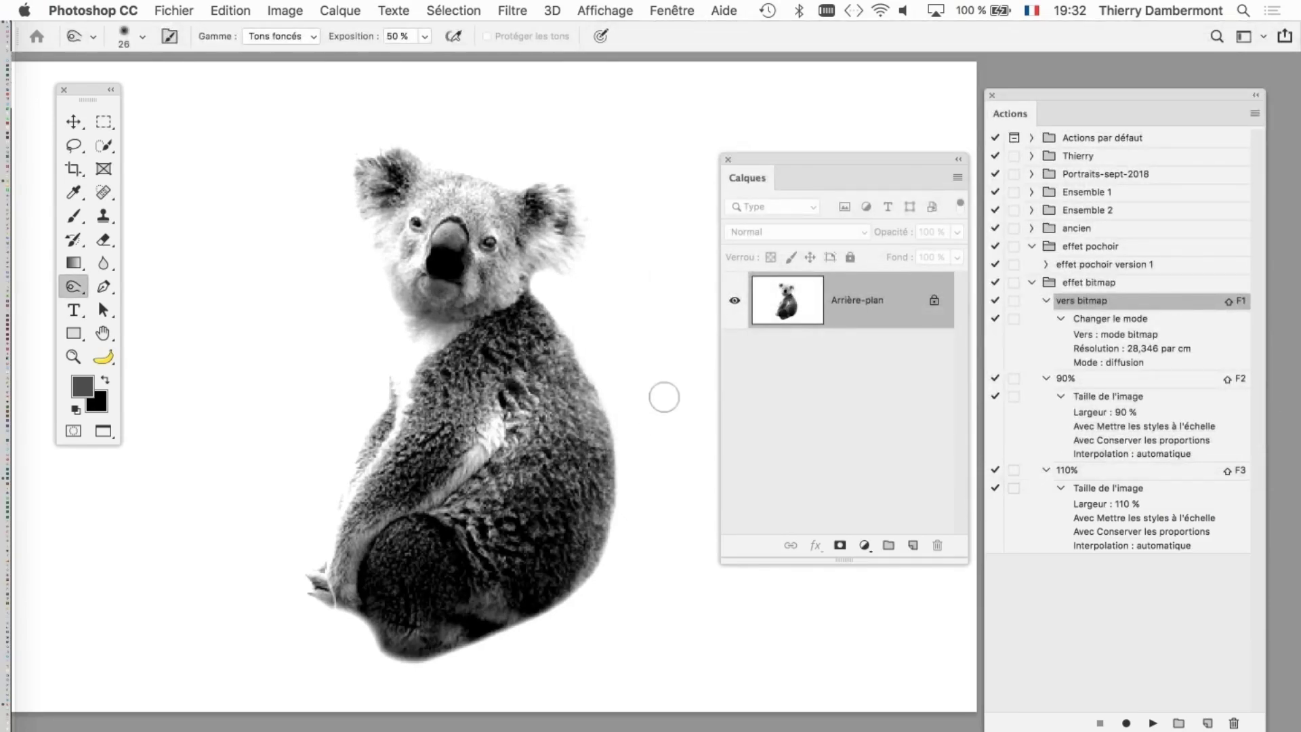
# Step: Dither koala-05 with the 'vers bitmap' action (Shift+F1) and zoom in to inspect it
pyautogui.hotkey('shift', 'F1')
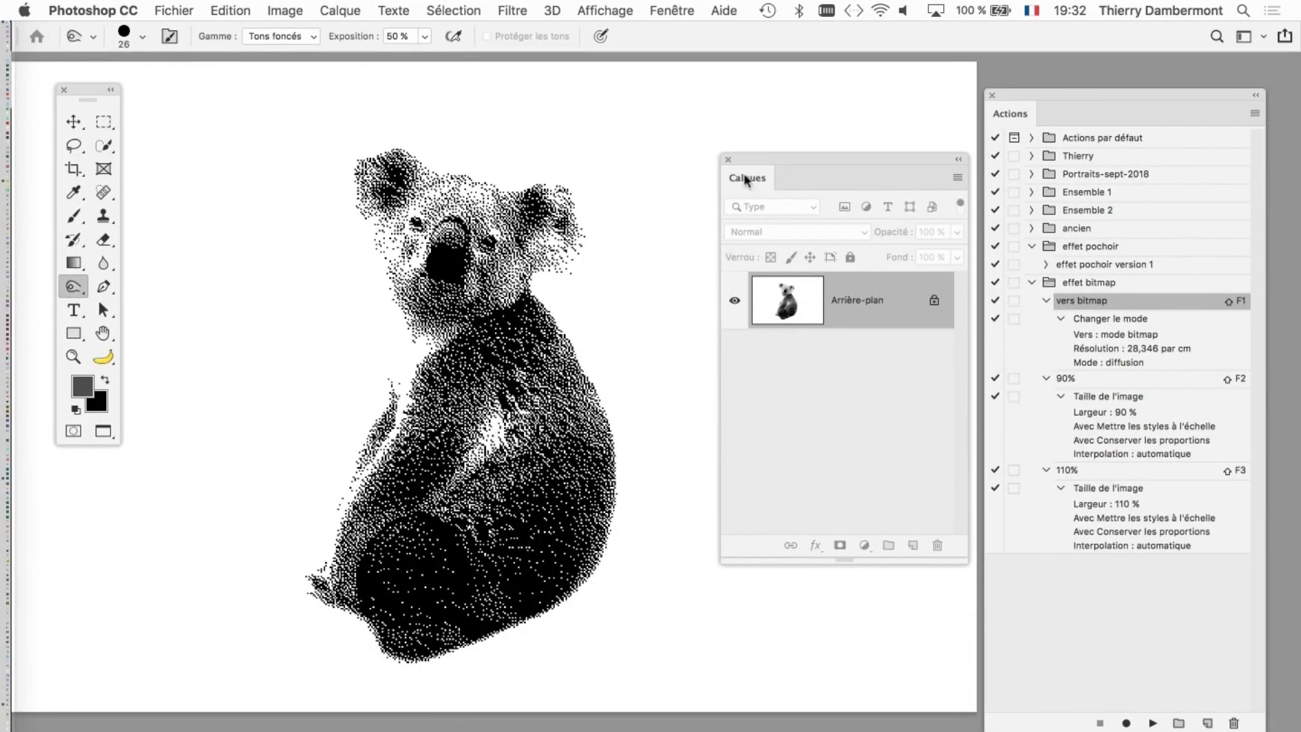
pyautogui.moveTo(746, 161); pyautogui.dragTo(788, 163)
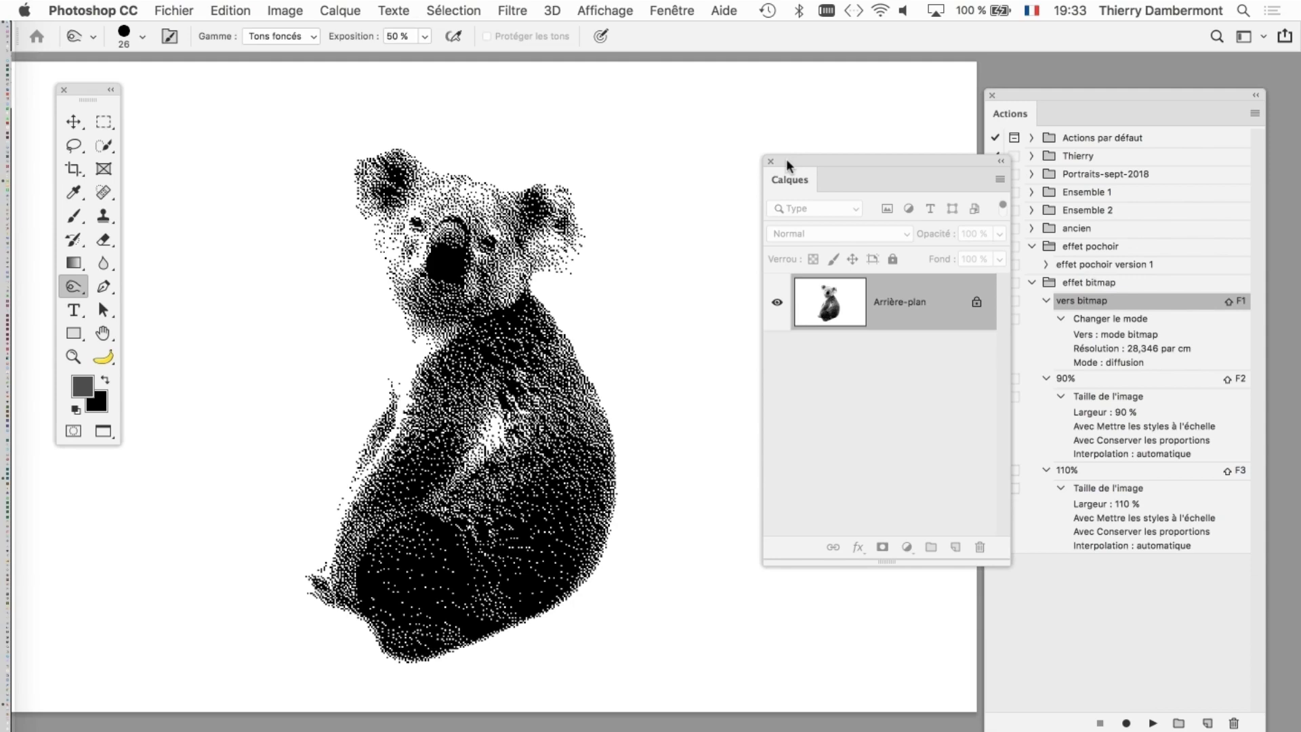
pyautogui.scroll(3, 474, 264)
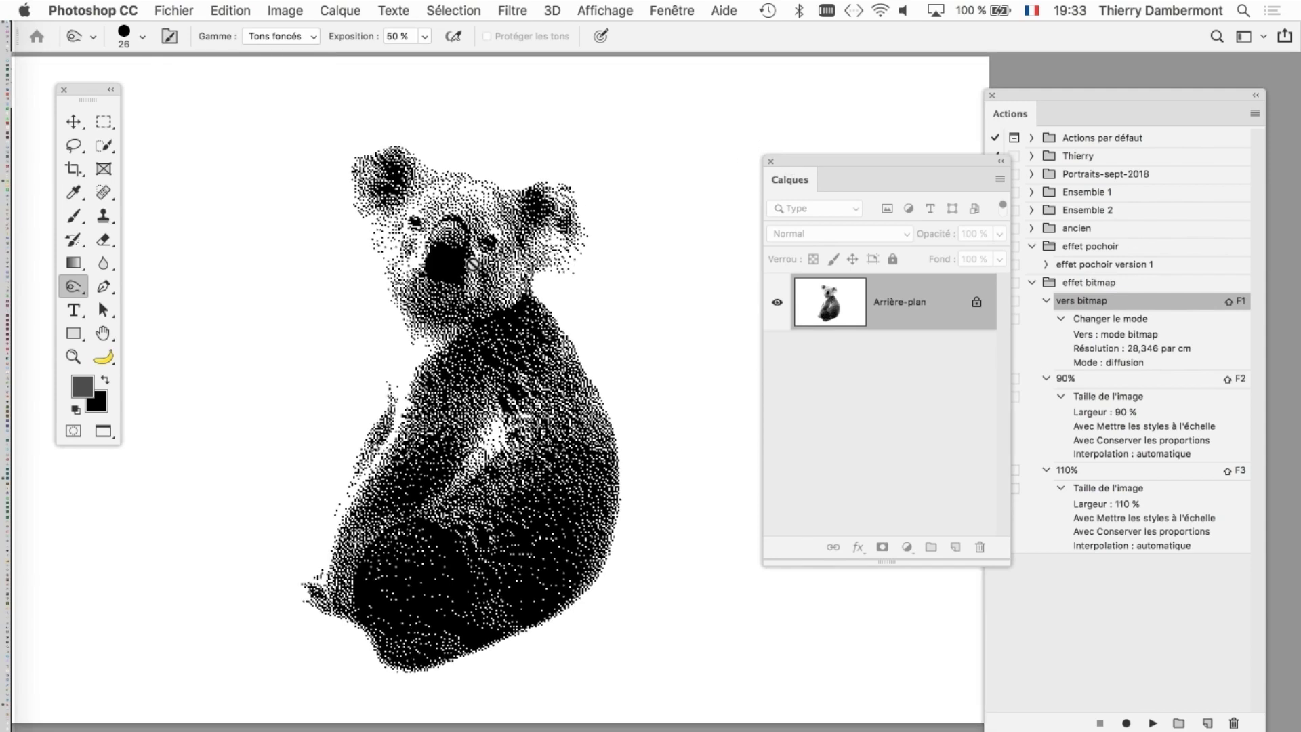
pyautogui.scroll(1, 460, 264)
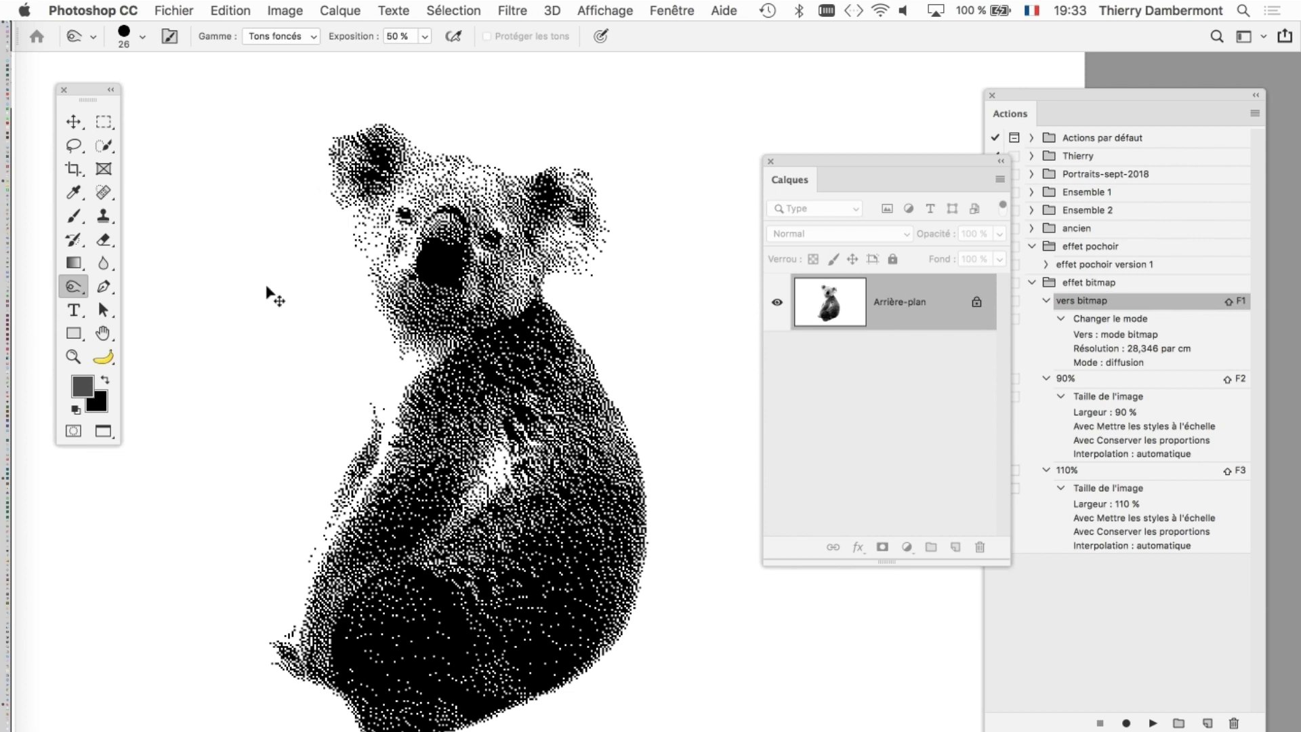
# Step: Undo the bitmap, then burn the koala's body and ears with an 83 px Densité + brush
pyautogui.hotkey('ctrl', 'z')
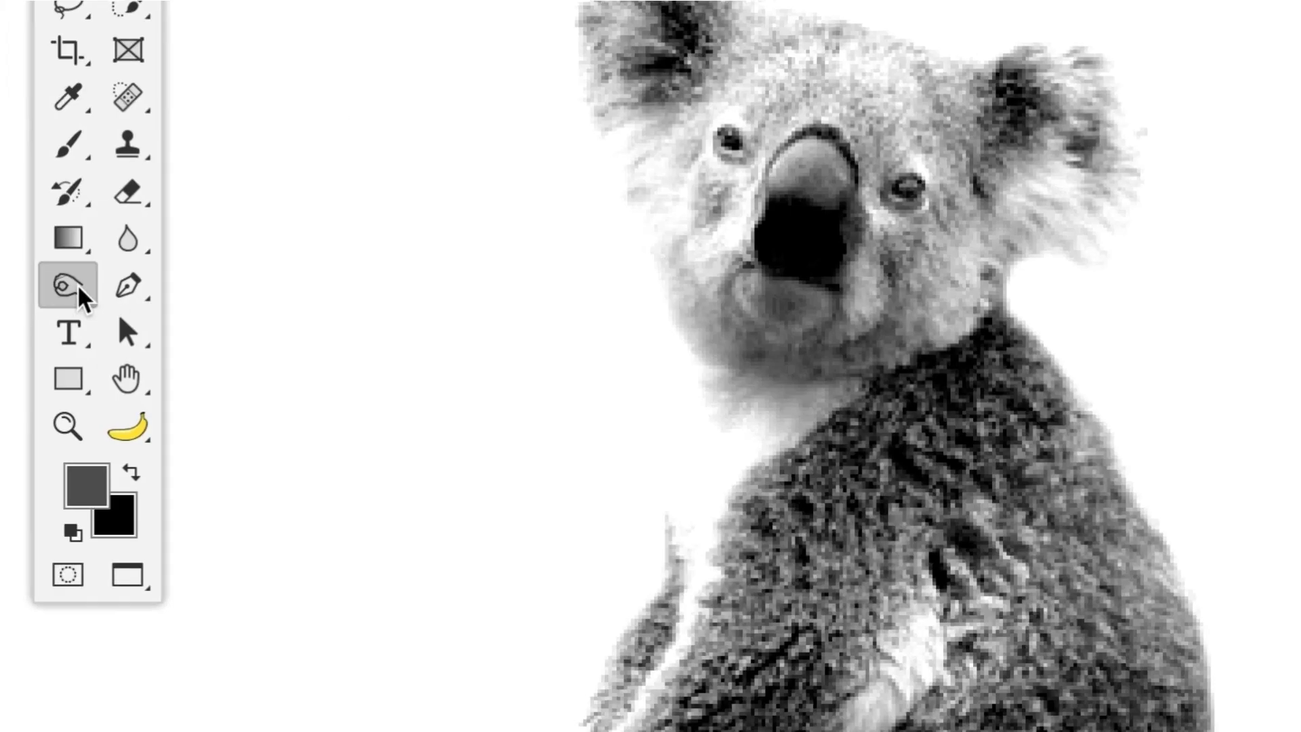
pyautogui.click(79, 290)
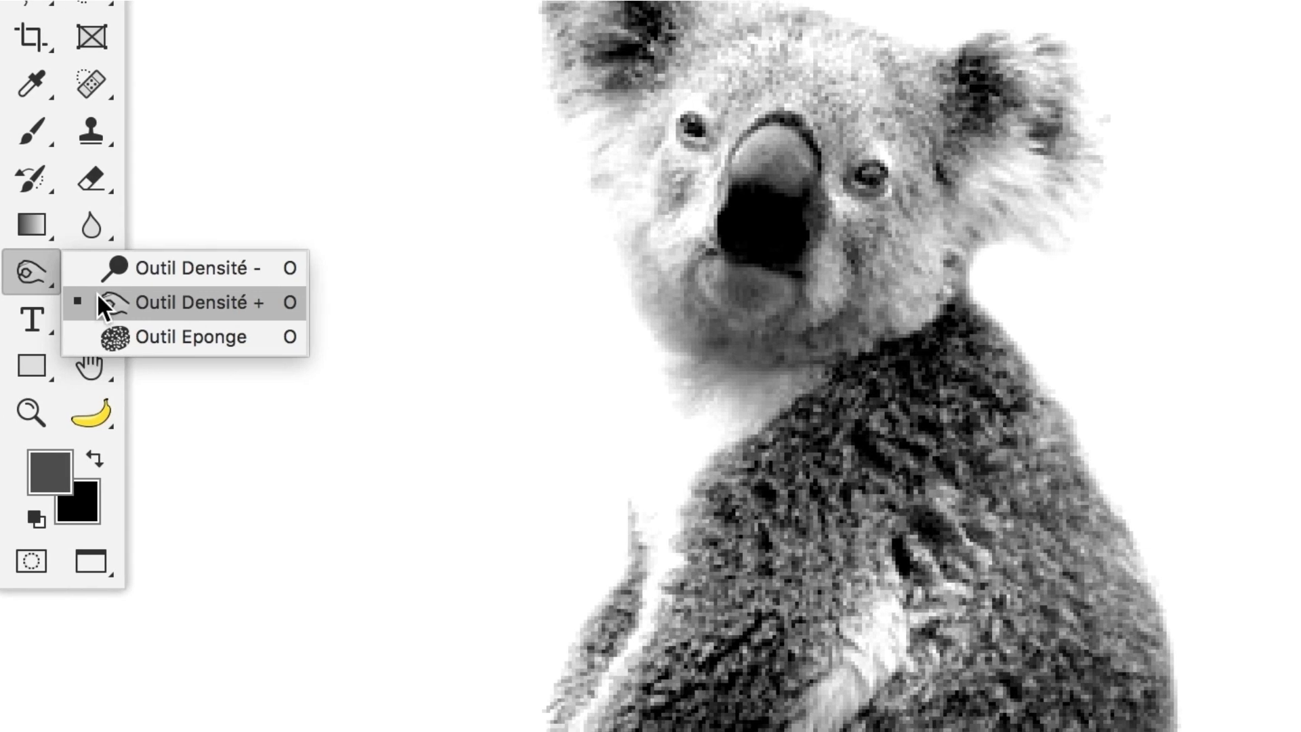
pyautogui.click(99, 307)
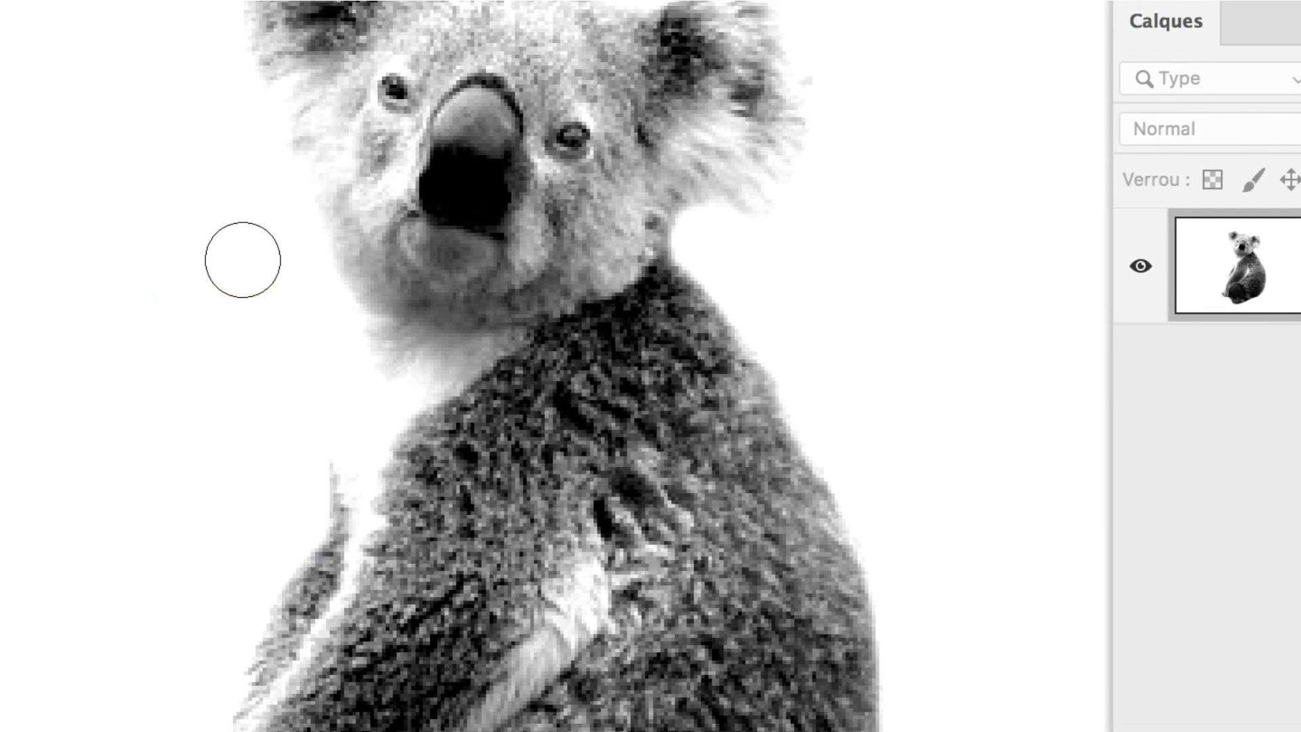
pyautogui.moveTo(189, 242); pyautogui.dragTo(270, 245)
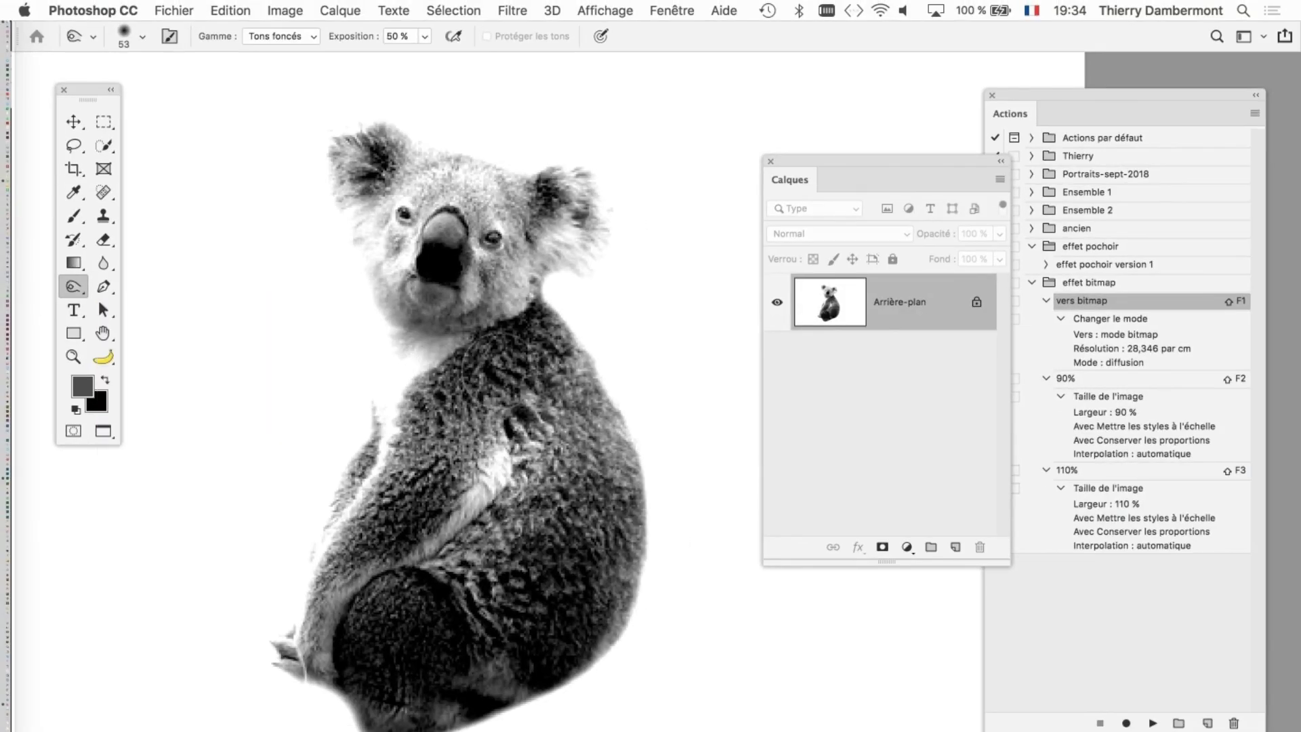
pyautogui.moveTo(590, 312); pyautogui.dragTo(610, 312)
pyautogui.moveTo(598, 445)
pyautogui.mouseDown()
pyautogui.moveTo(545, 185)
pyautogui.moveTo(348, 160)
pyautogui.mouseUp()
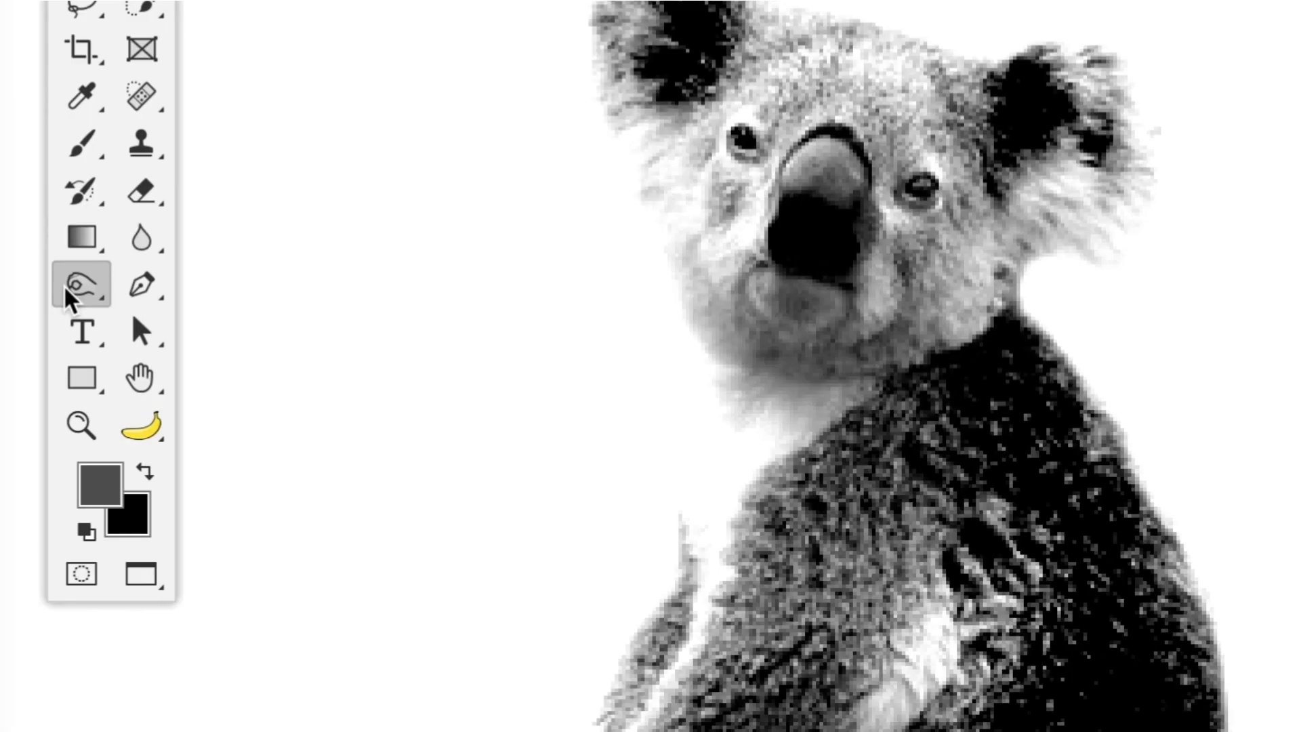
# Step: Dodge the koala's face, left side and chest with Densité - limited to Tons clairs
pyautogui.click(67, 292)
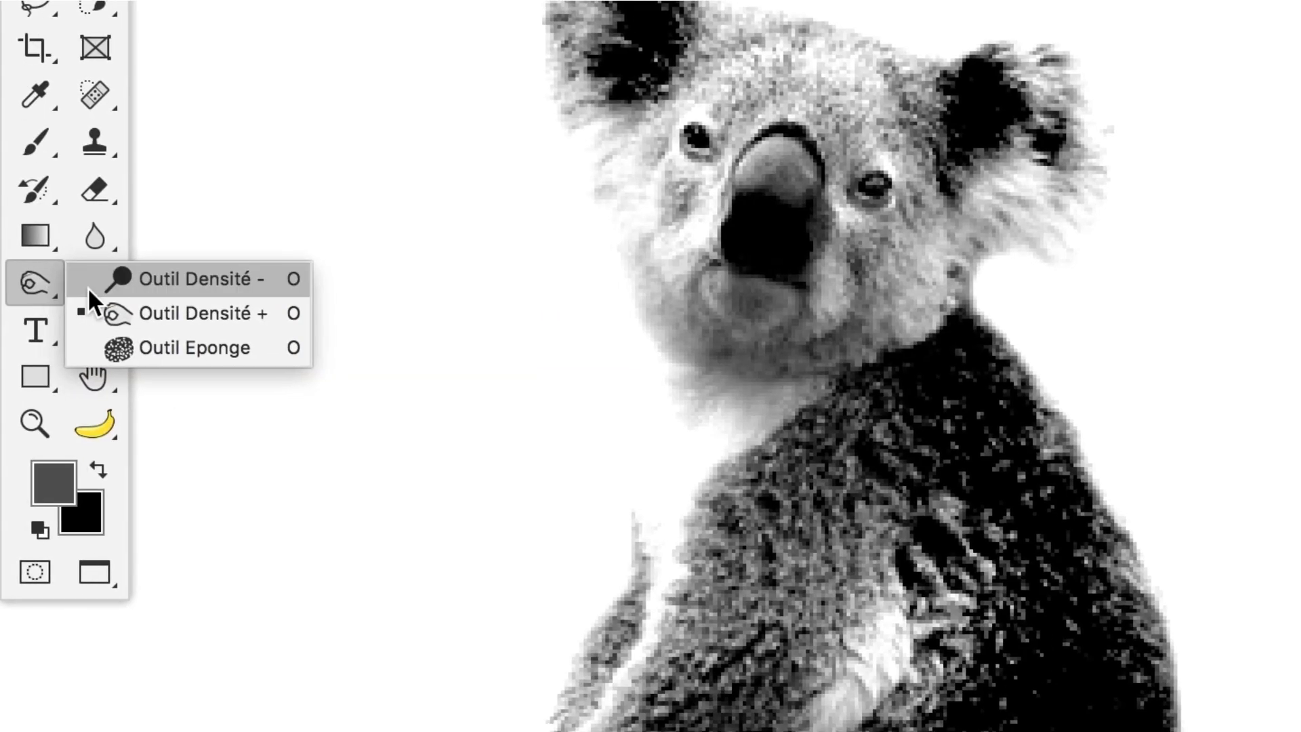
pyautogui.click(156, 279)
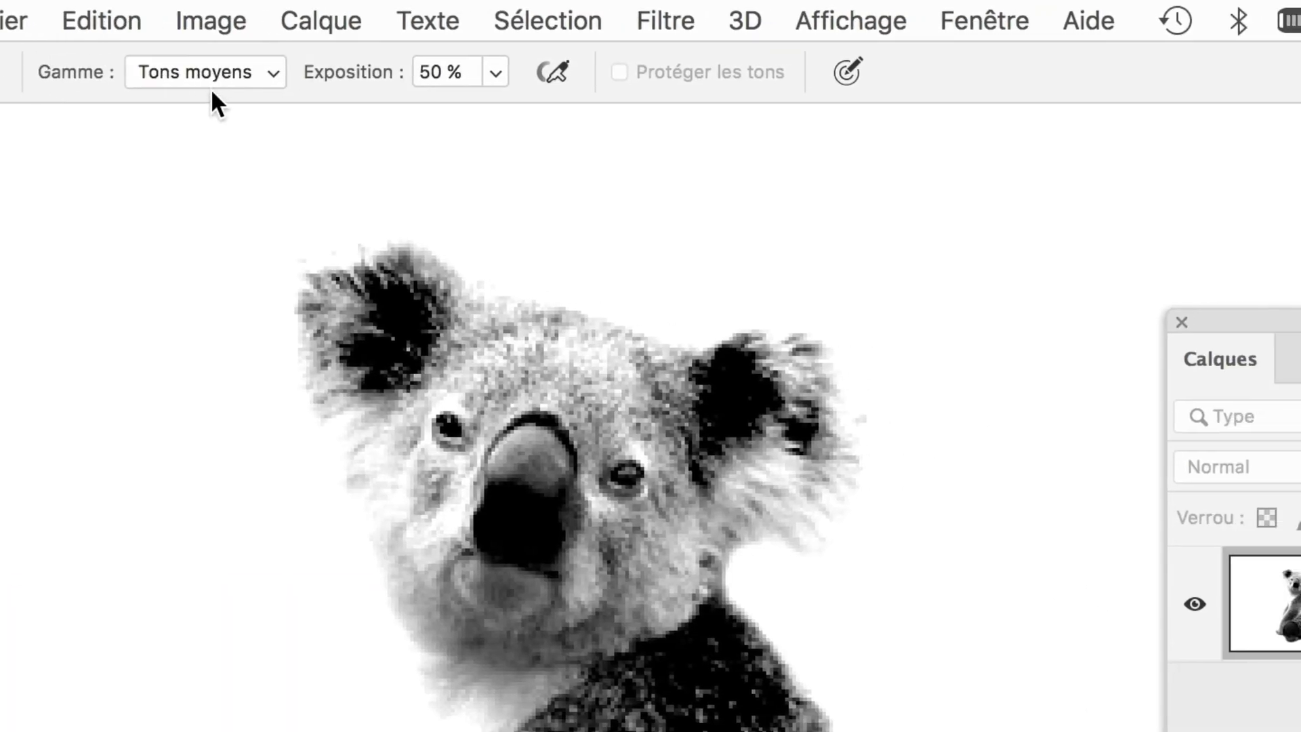
pyautogui.click(285, 80)
pyautogui.click(211, 80)
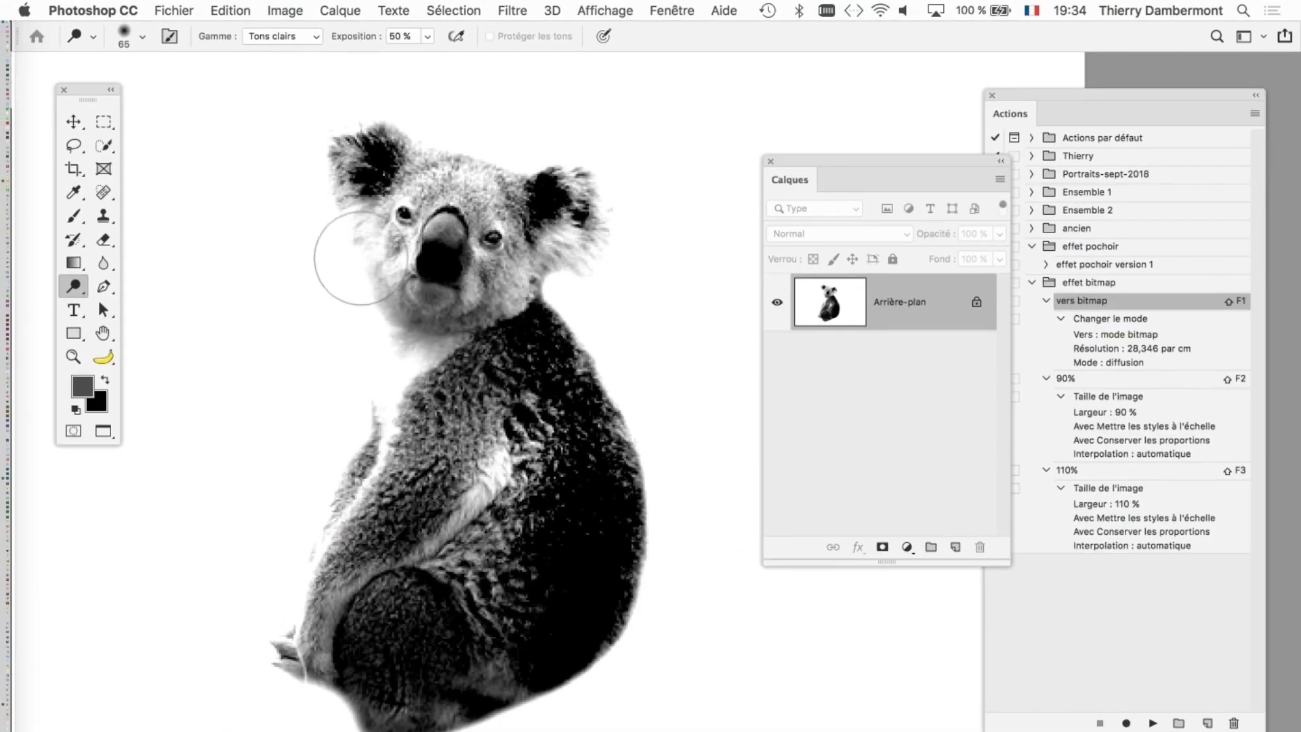
pyautogui.moveTo(360, 258)
pyautogui.mouseDown()
pyautogui.moveTo(499, 467)
pyautogui.moveTo(461, 522)
pyautogui.moveTo(595, 209)
pyautogui.moveTo(508, 159)
pyautogui.moveTo(393, 272)
pyautogui.moveTo(475, 271)
pyautogui.moveTo(440, 372)
pyautogui.moveTo(563, 522)
pyautogui.moveTo(407, 644)
pyautogui.moveTo(406, 705)
pyautogui.moveTo(532, 691)
pyautogui.moveTo(673, 465)
pyautogui.moveTo(339, 704)
pyautogui.moveTo(495, 664)
pyautogui.moveTo(444, 583)
pyautogui.moveTo(447, 684)
pyautogui.moveTo(501, 705)
pyautogui.moveTo(564, 659)
pyautogui.mouseUp()
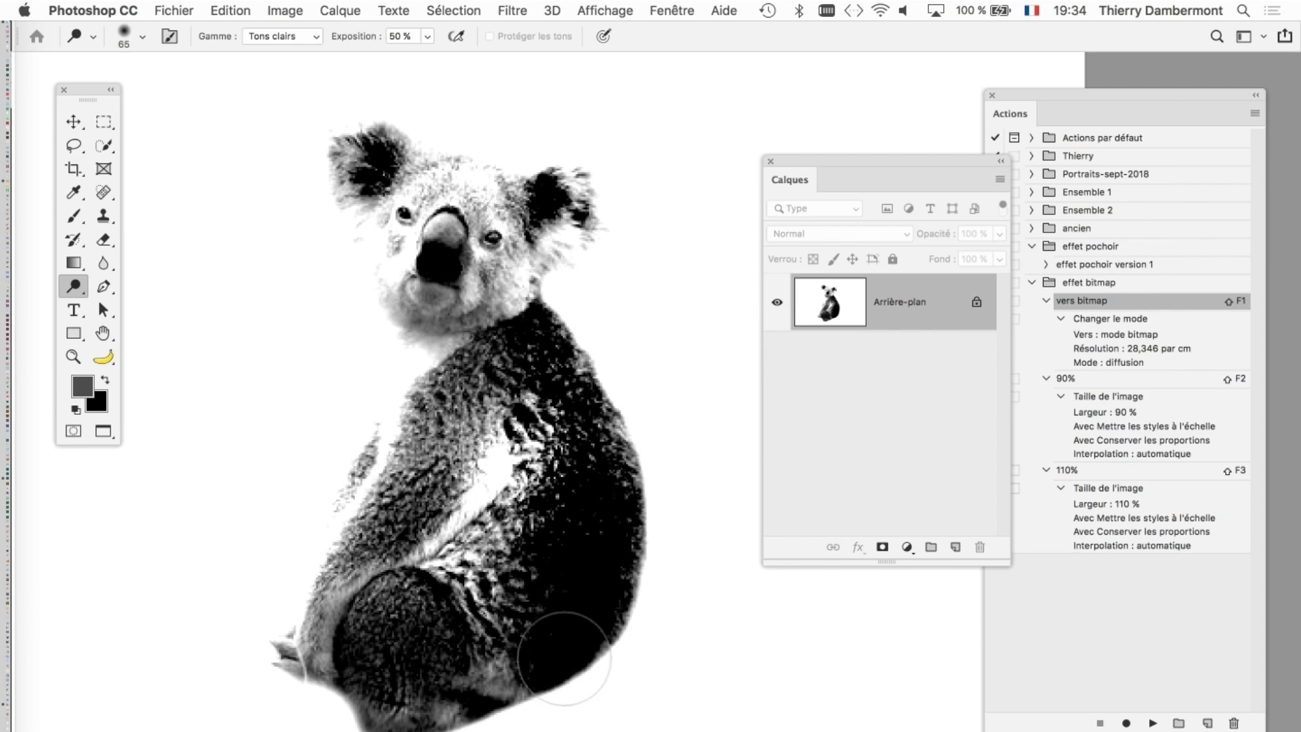
# Step: Preview and undo the bitmap conversion, then Save As under an edited file number
pyautogui.hotkey('shift', 'F1')
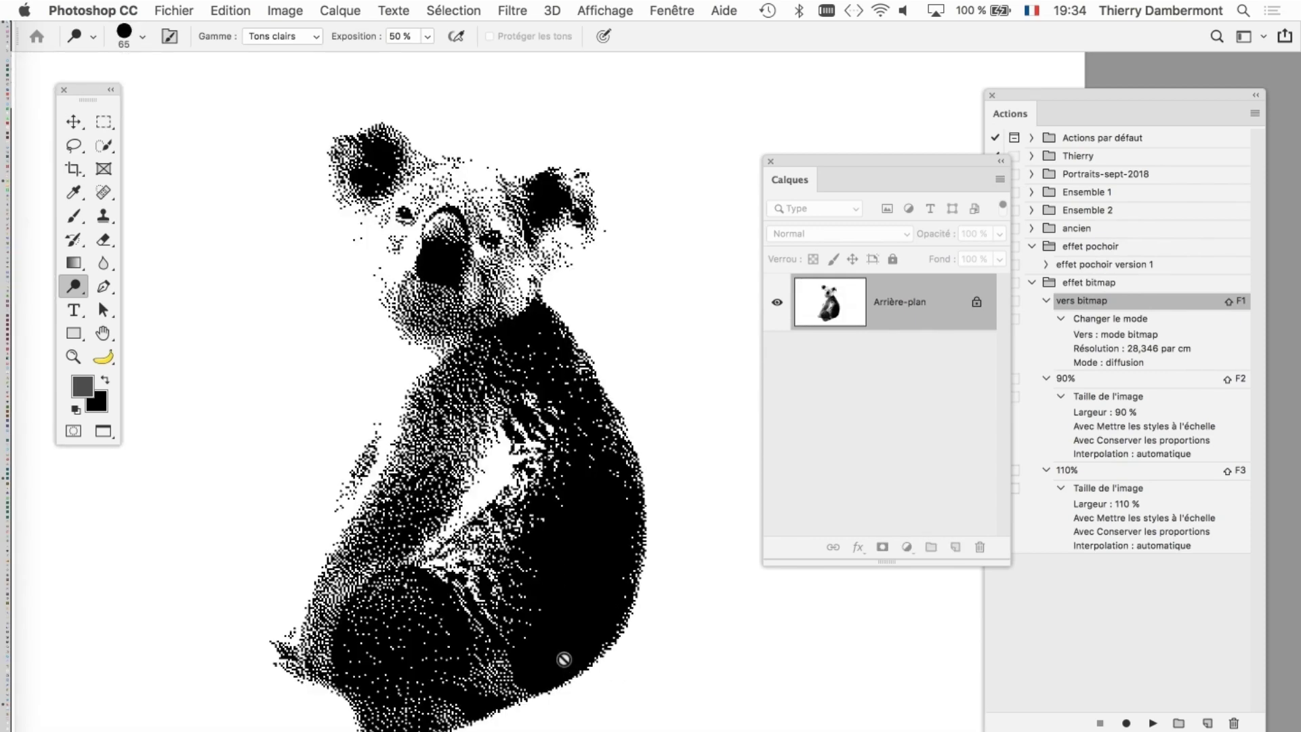
pyautogui.hotkey('ctrl', 'z')
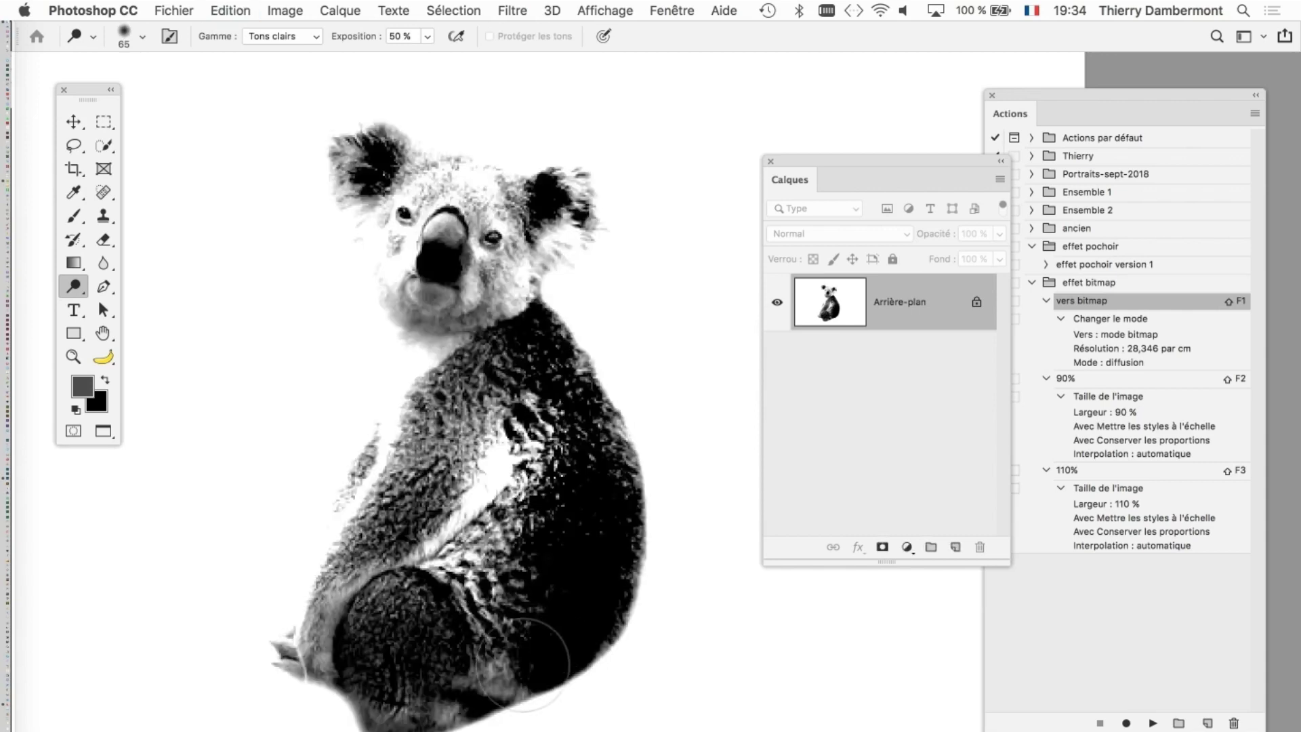
pyautogui.click(174, 10)
pyautogui.click(264, 197)
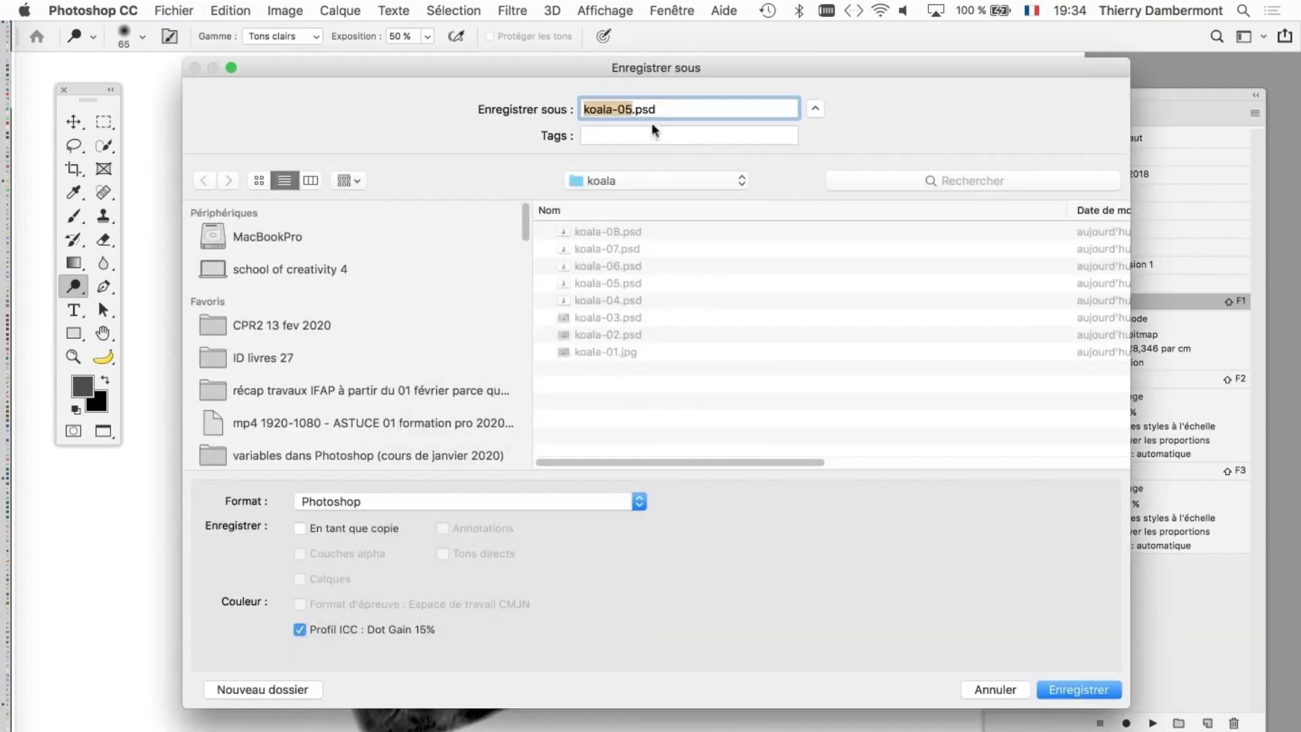
pyautogui.click(635, 109)
pyautogui.press('BackSpace')
pyautogui.write('6')
pyautogui.write('6')
pyautogui.press('Return')
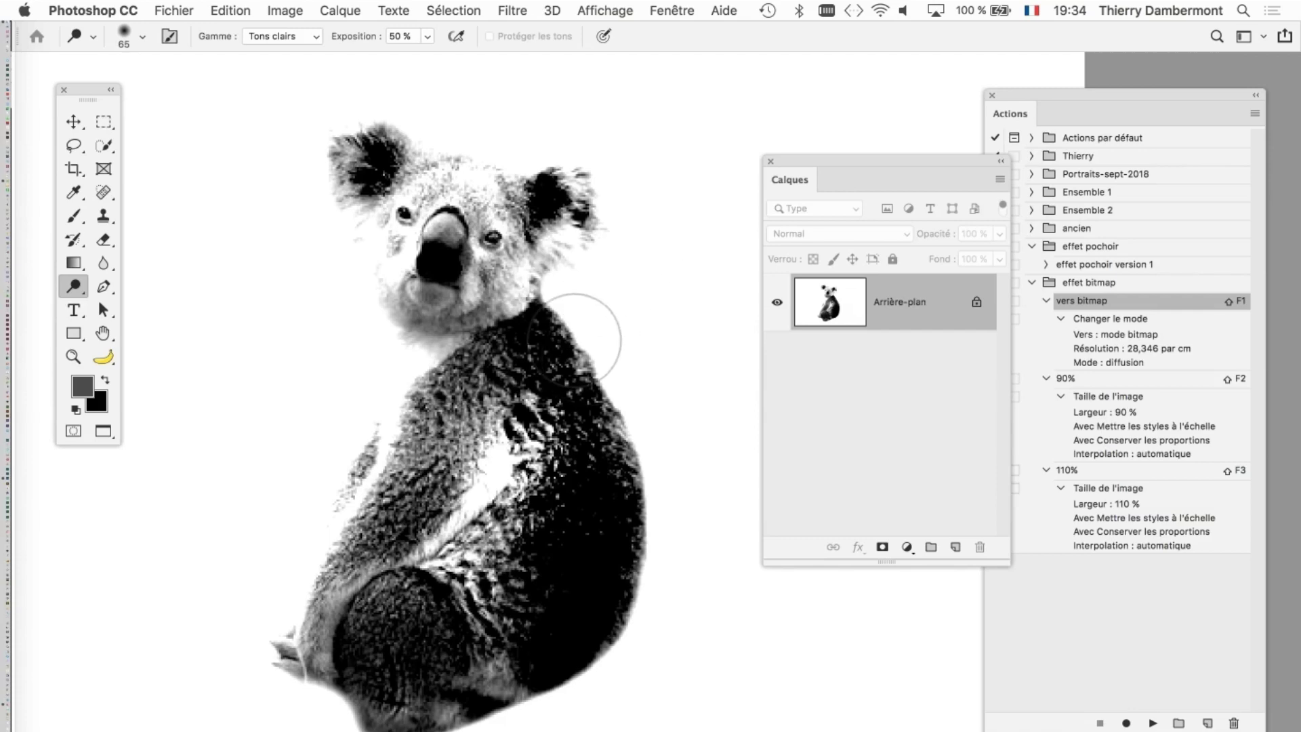
# Step: Save As again, replacing 09 with 10 to save koala-10.psd
pyautogui.click(174, 11)
pyautogui.click(261, 199)
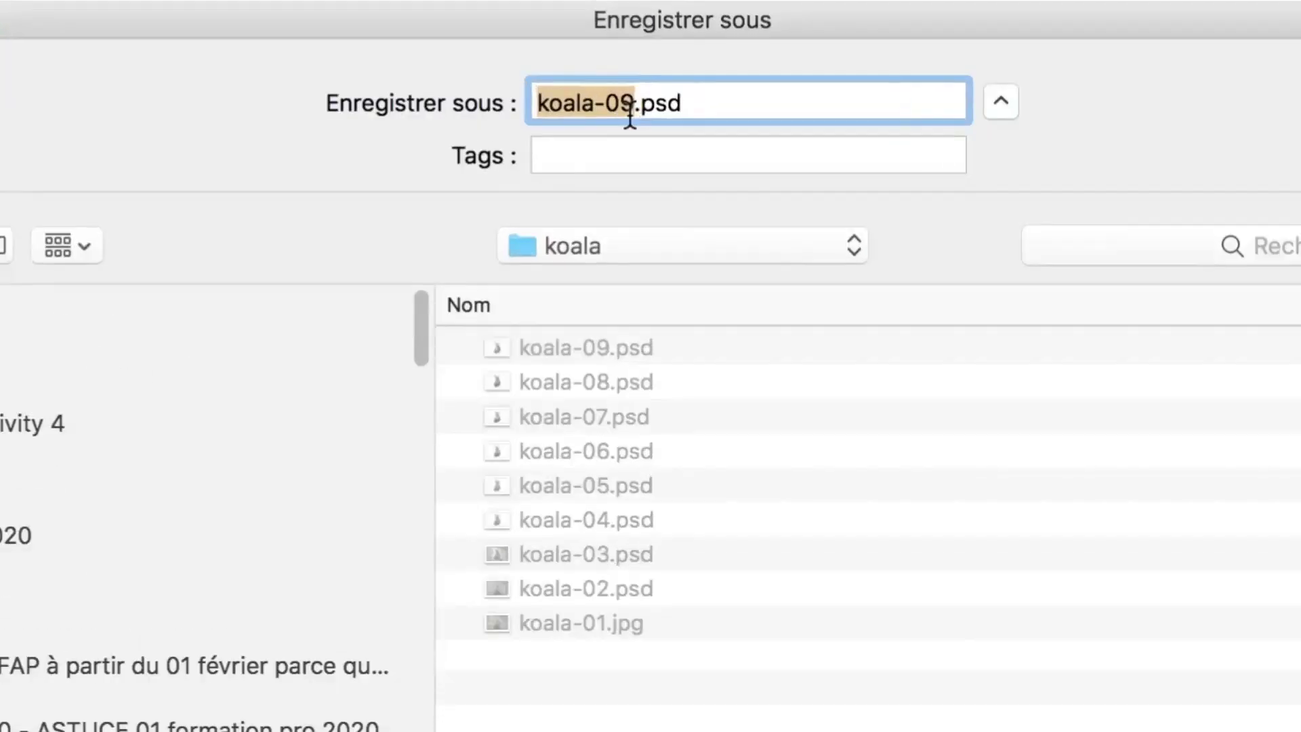
pyautogui.click(630, 111)
pyautogui.press('BackSpace')
pyautogui.press('BackSpace')
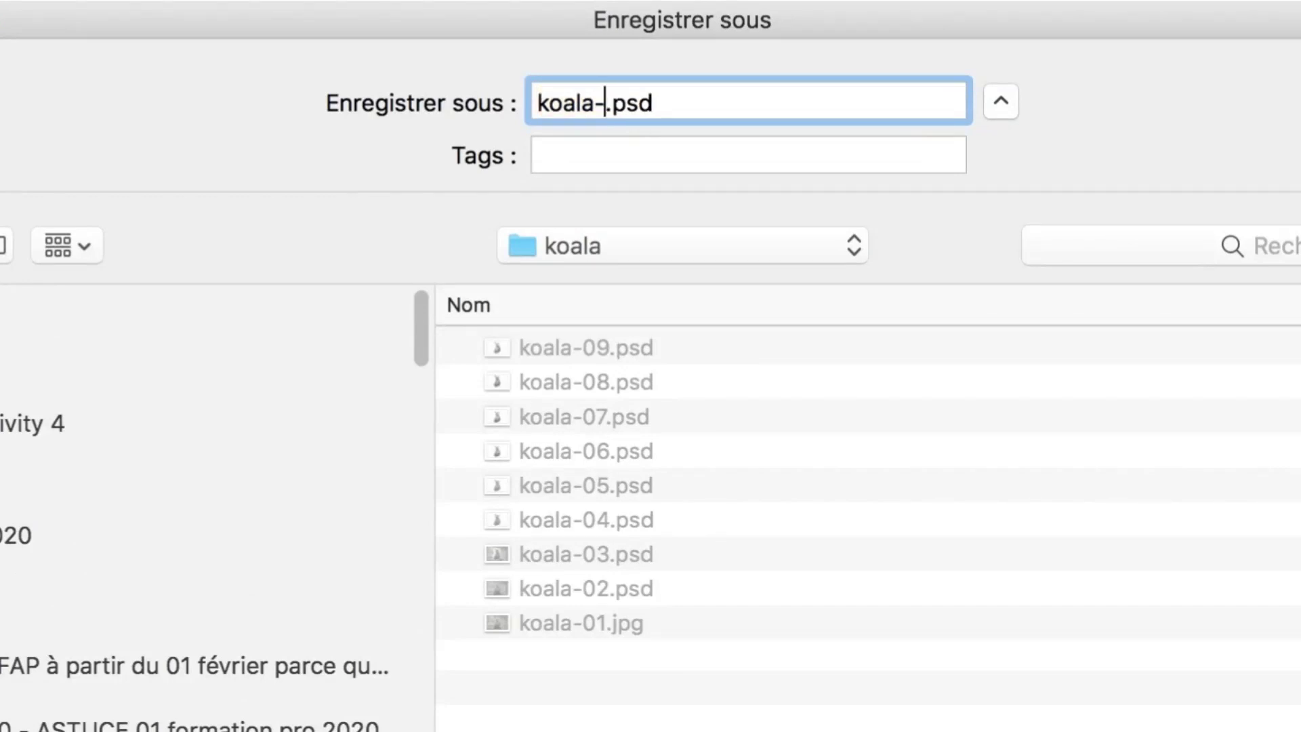
pyautogui.write('10')
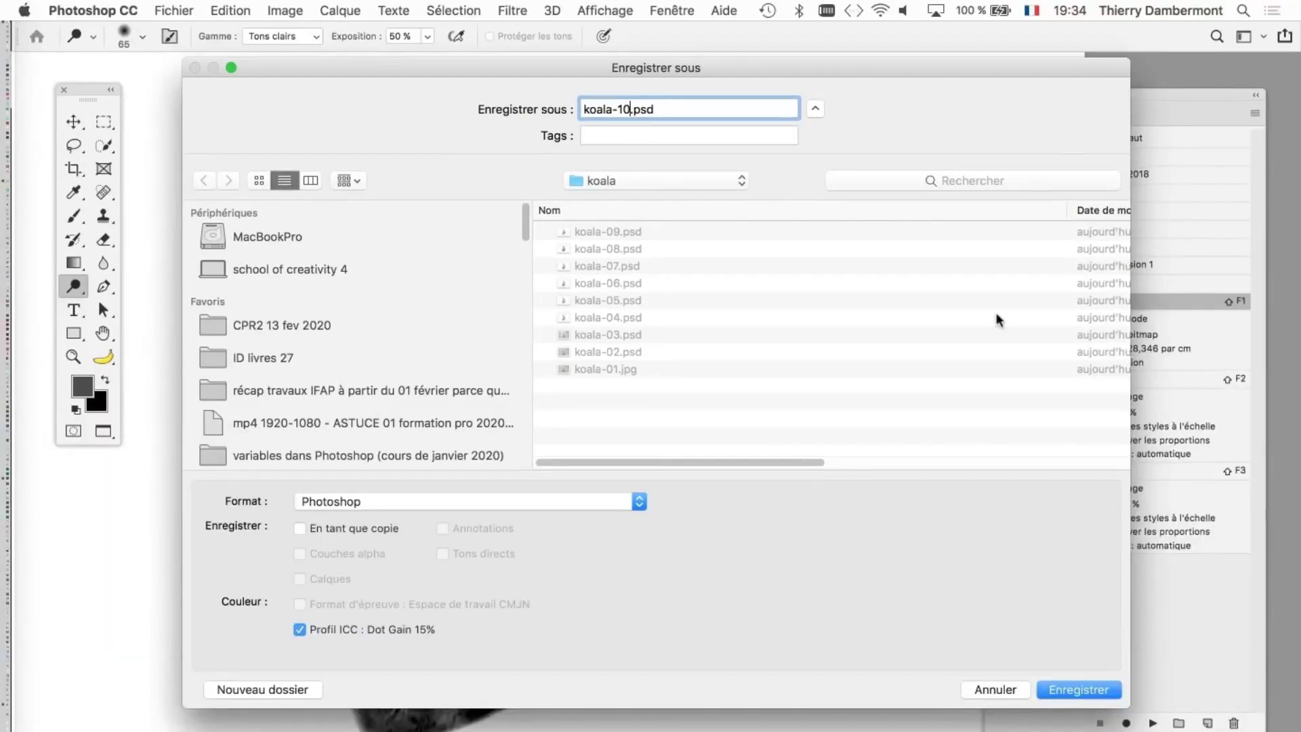
pyautogui.click(1098, 698)
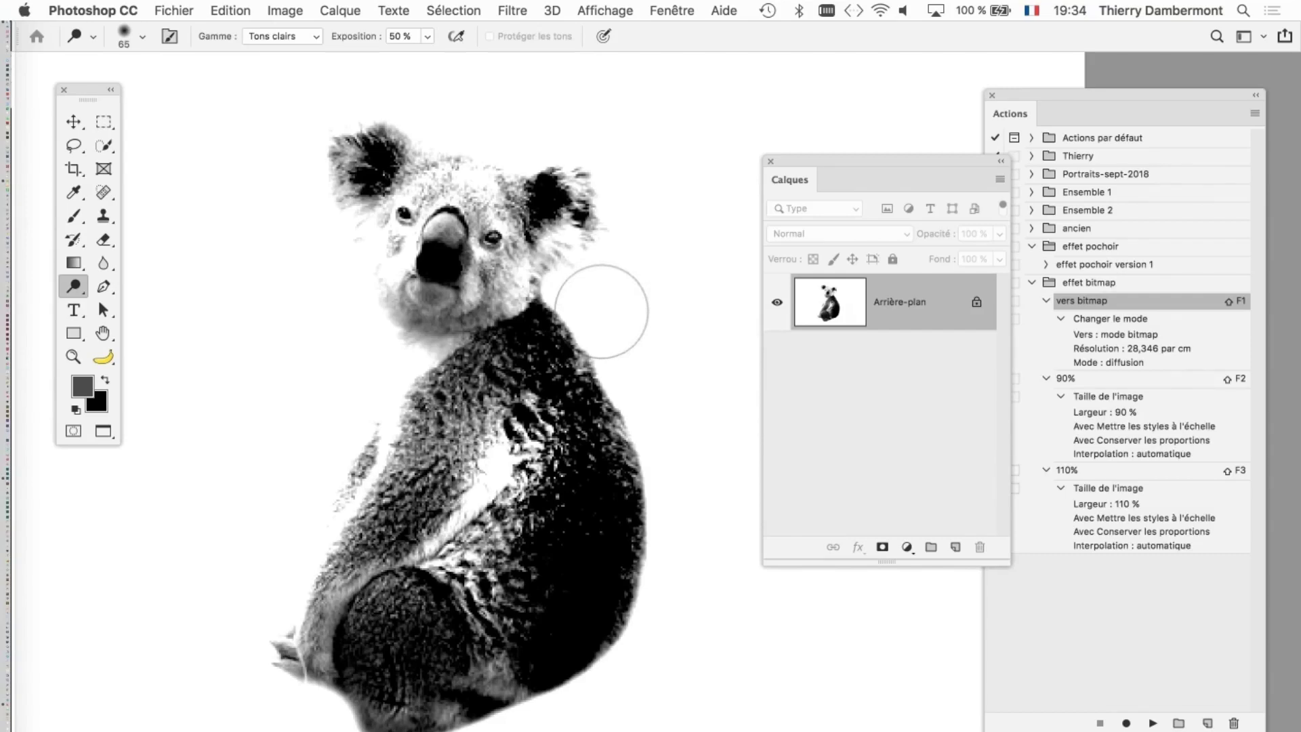
# Step: Try the 90% shrink and diffusion-dithered bitmap conversion, then undo it
pyautogui.hotkey('shift', 'F2')
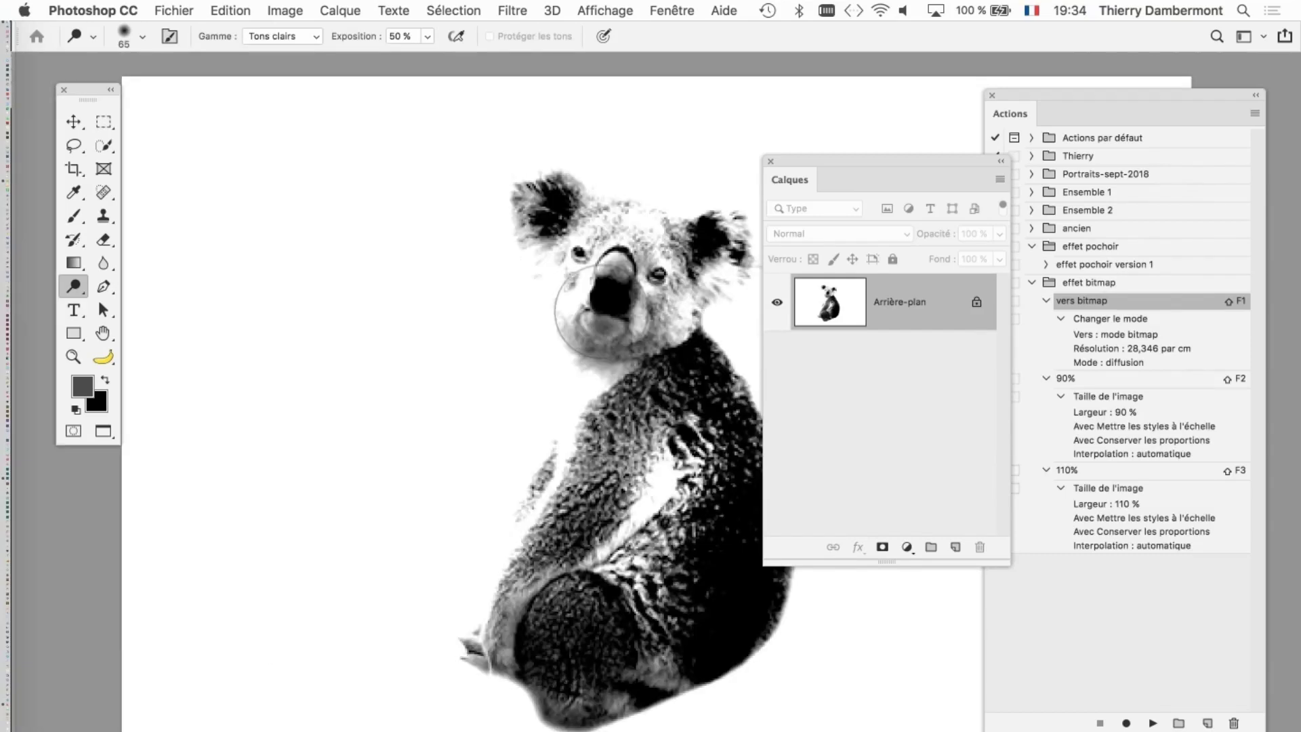
pyautogui.hotkey('shift', 'F2')
pyautogui.hotkey('shift', 'F2')
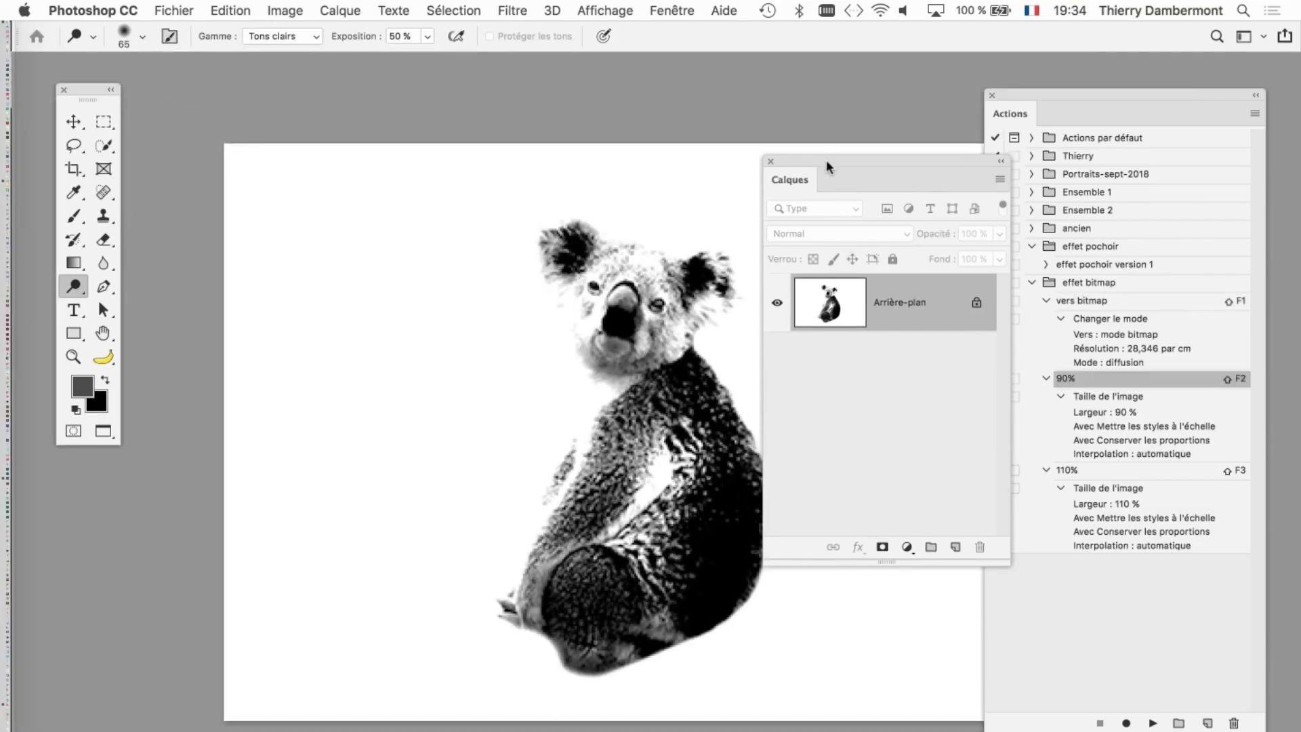
pyautogui.hotkey('shift', 'F1')
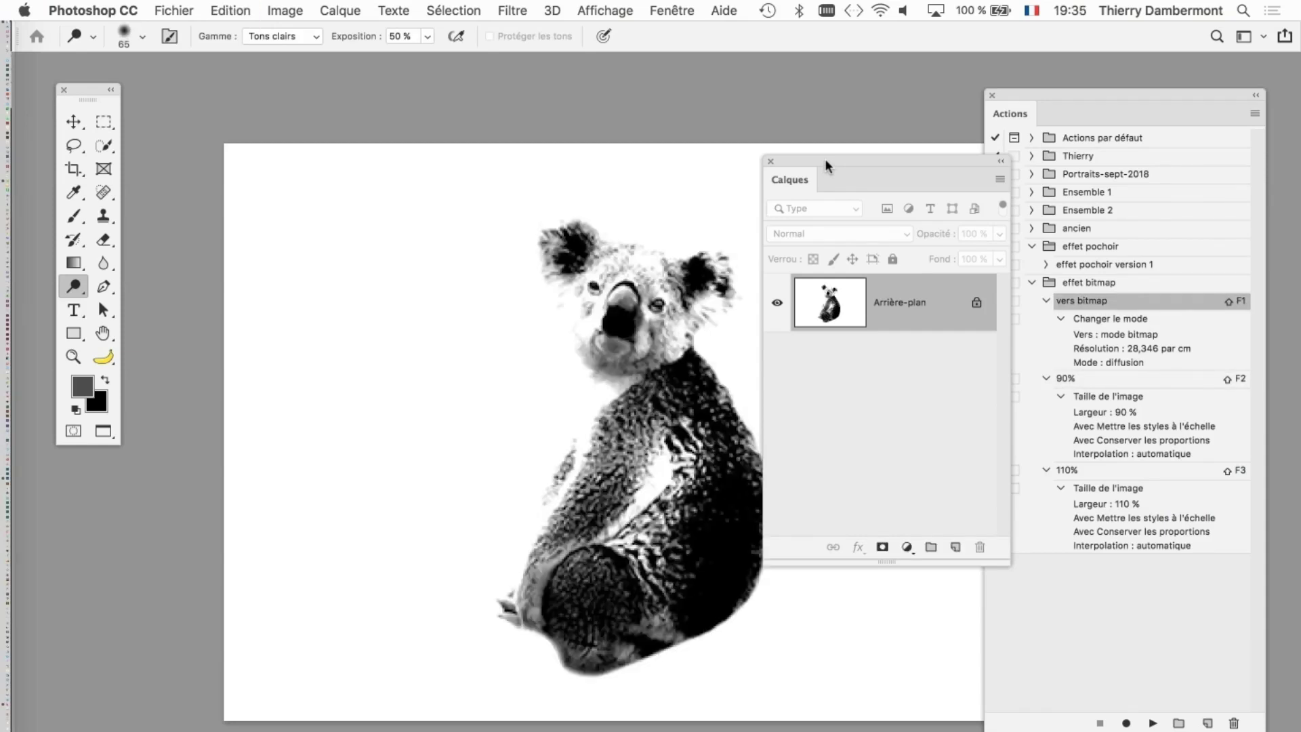
pyautogui.hotkey('shift', 'F3')
pyautogui.hotkey('shift', 'F3')
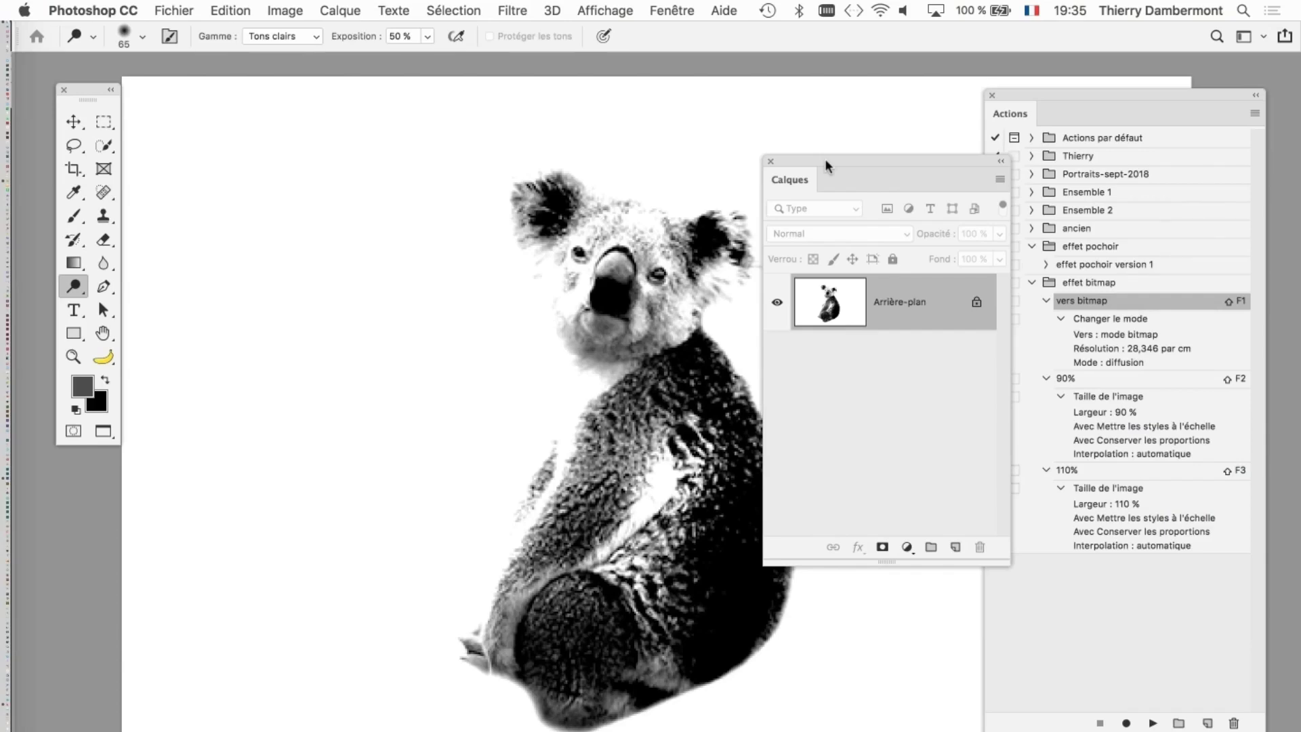
# Step: Enlarge the koala to 110%, convert it to a dithered bitmap, and zoom in on its head
pyautogui.hotkey('shift', 'F3')
pyautogui.hotkey('shift', 'F3')
pyautogui.hotkey('shift', 'F3')
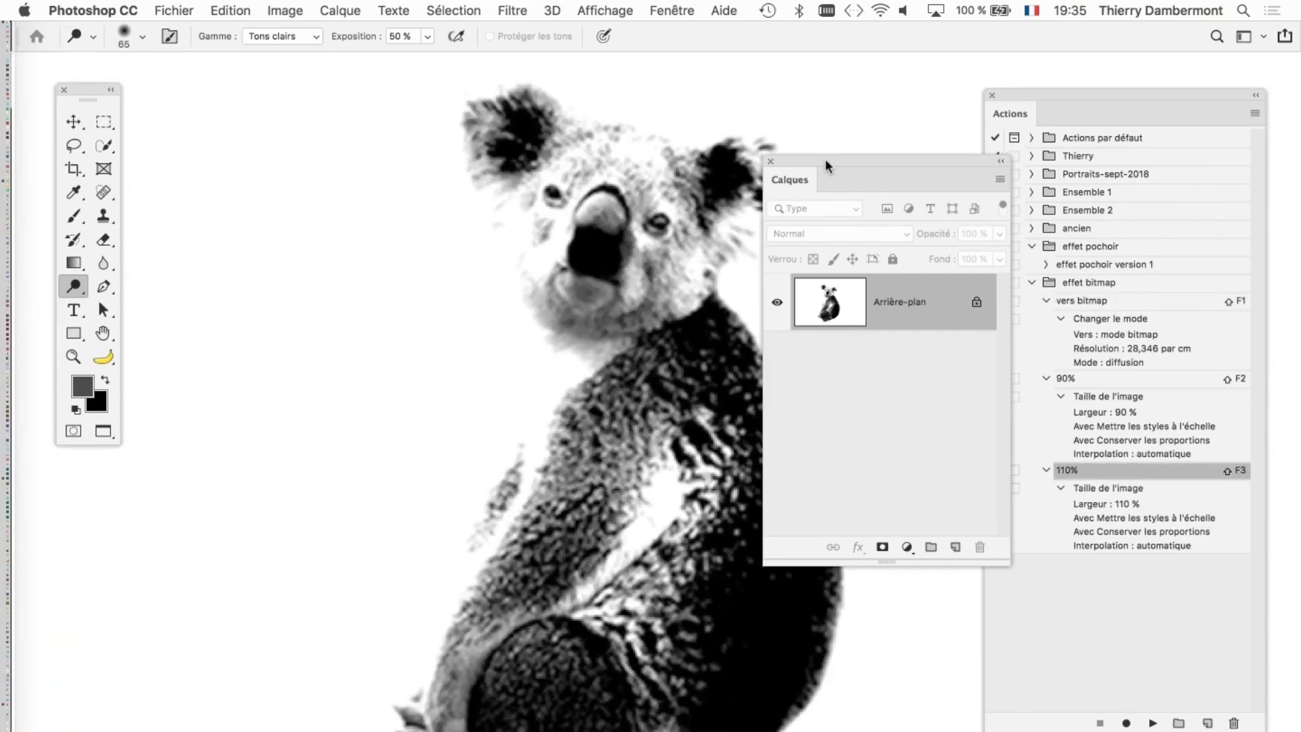
pyautogui.hotkey('shift', 'F1')
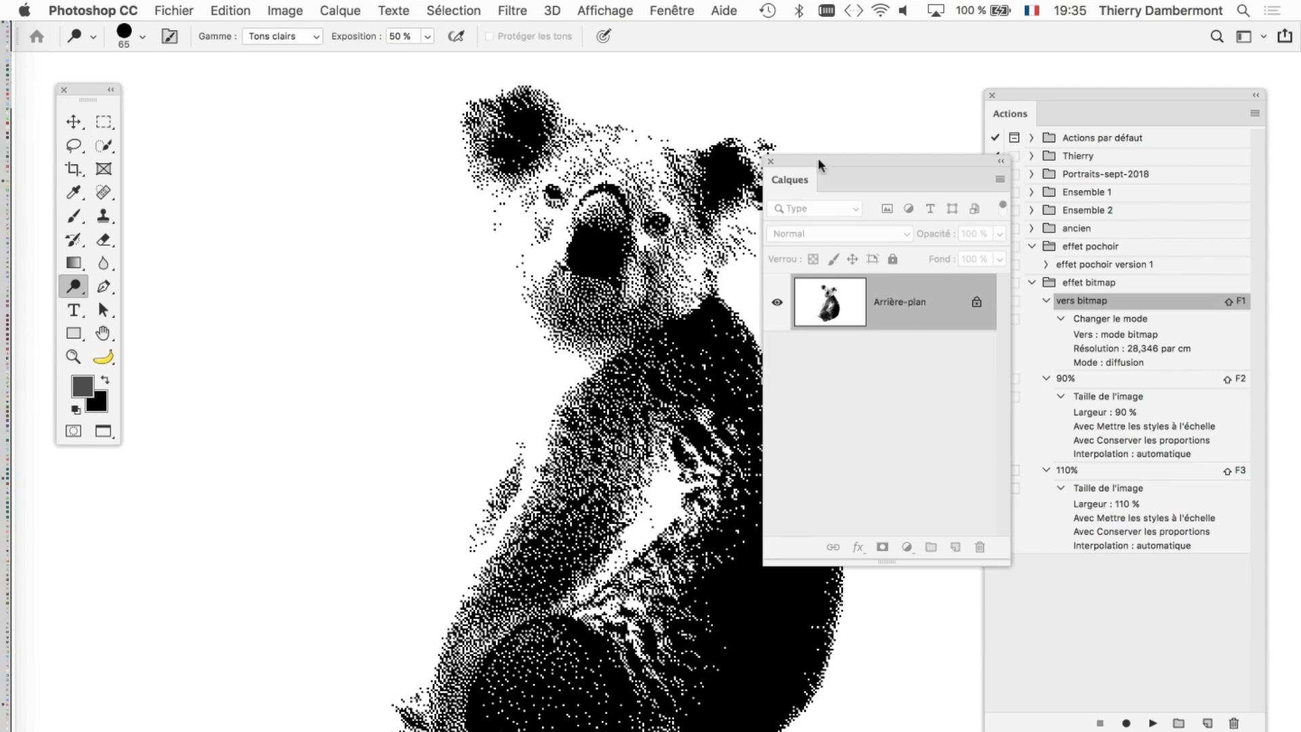
pyautogui.moveTo(819, 158); pyautogui.dragTo(927, 121)
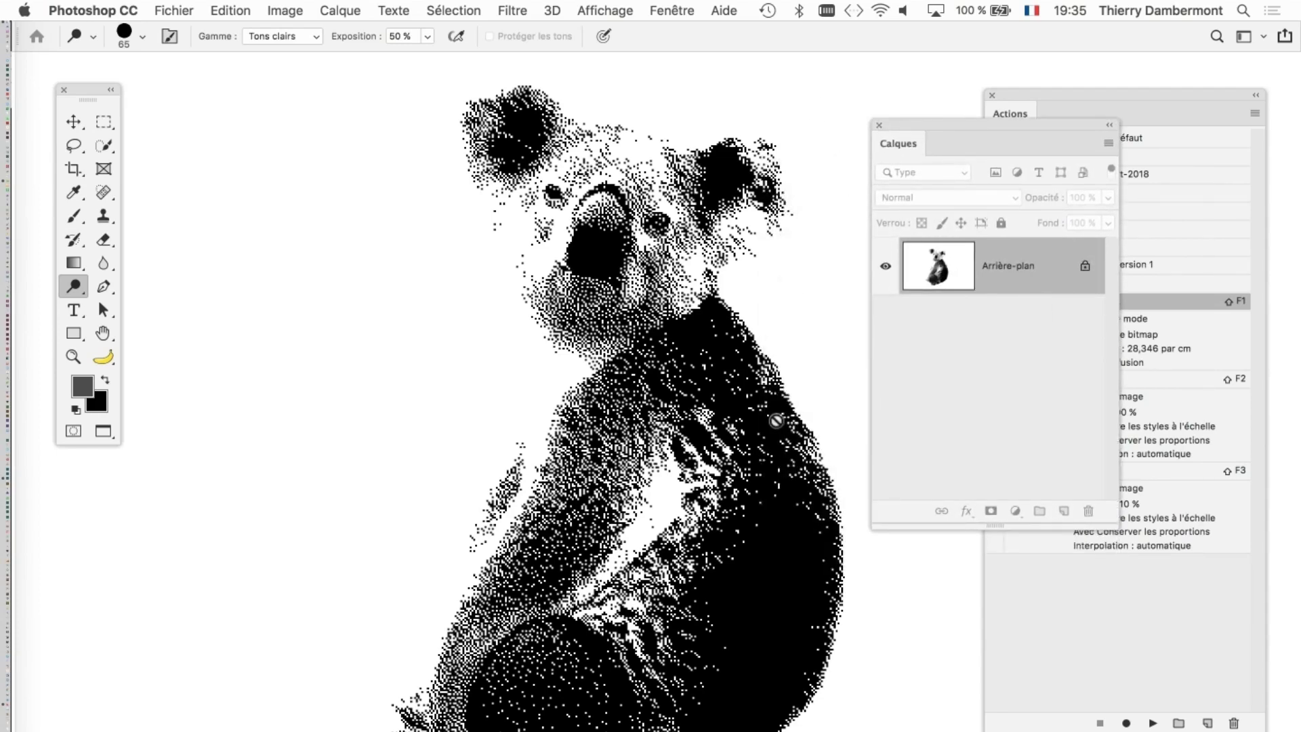
pyautogui.hotkey('shift', 'F2')
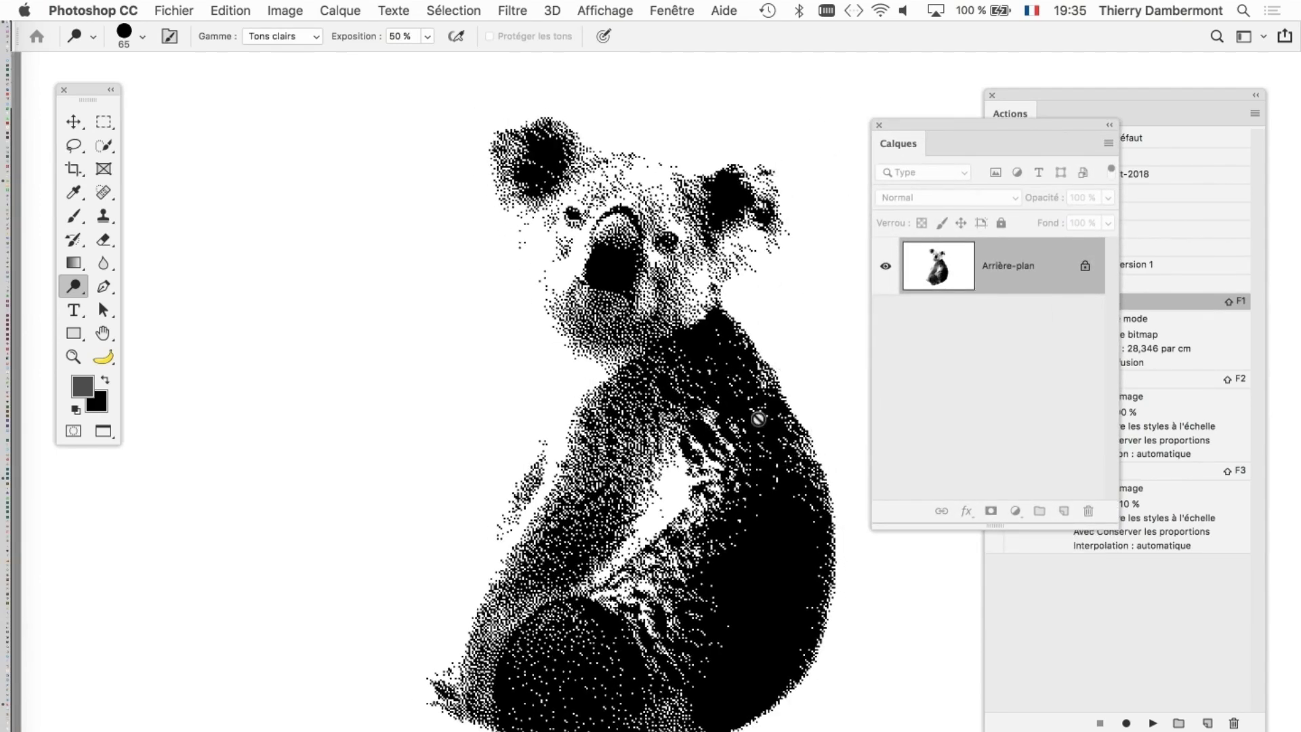
pyautogui.hotkey('ctrl', '+')
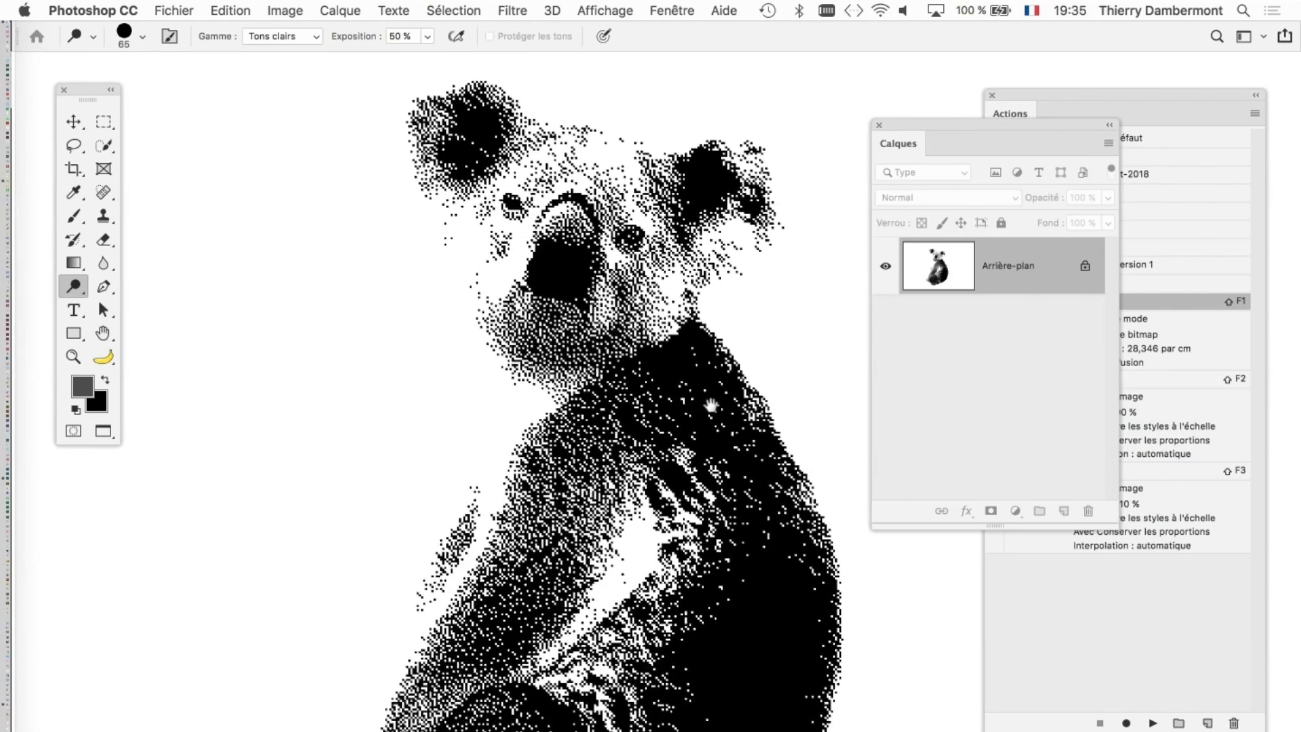
pyautogui.moveTo(793, 293)
pyautogui.mouseDown()
pyautogui.moveTo(700, 415)
pyautogui.moveTo(706, 384)
pyautogui.mouseUp()
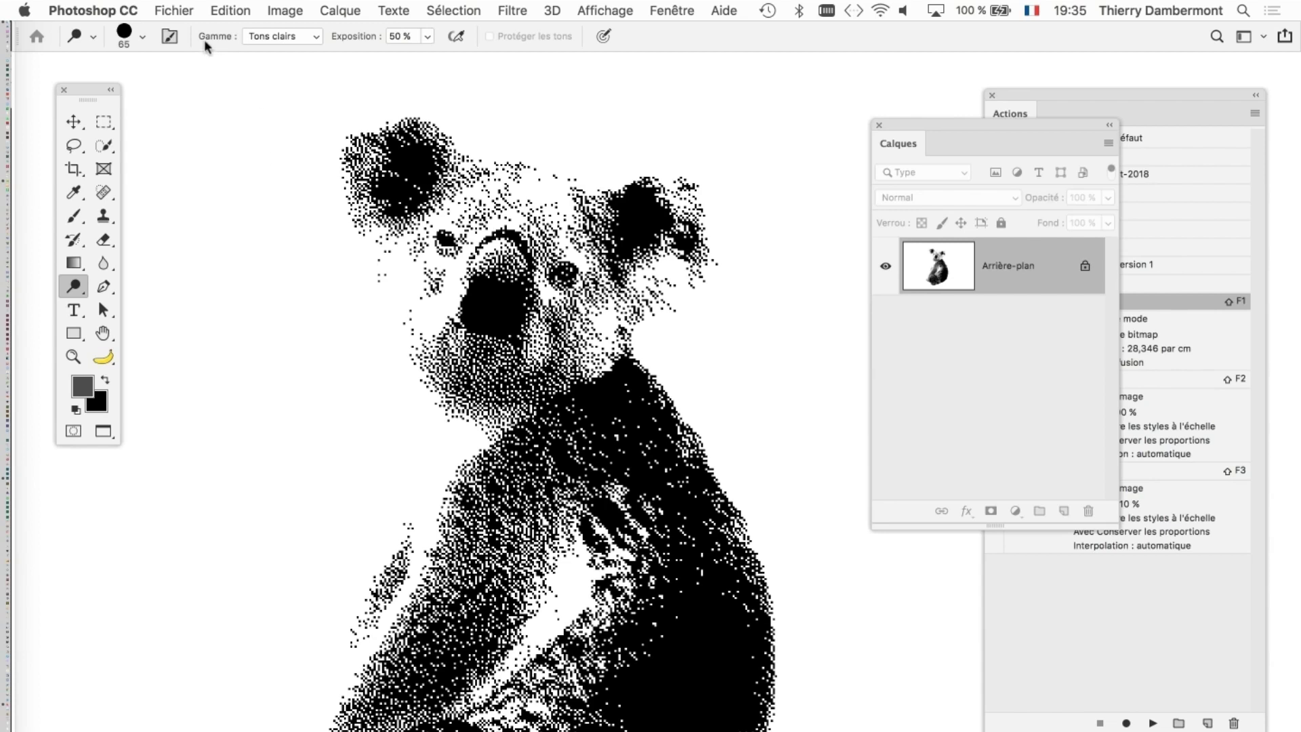
# Step: Save the dithered koala as koala-11.psd
pyautogui.click(174, 10)
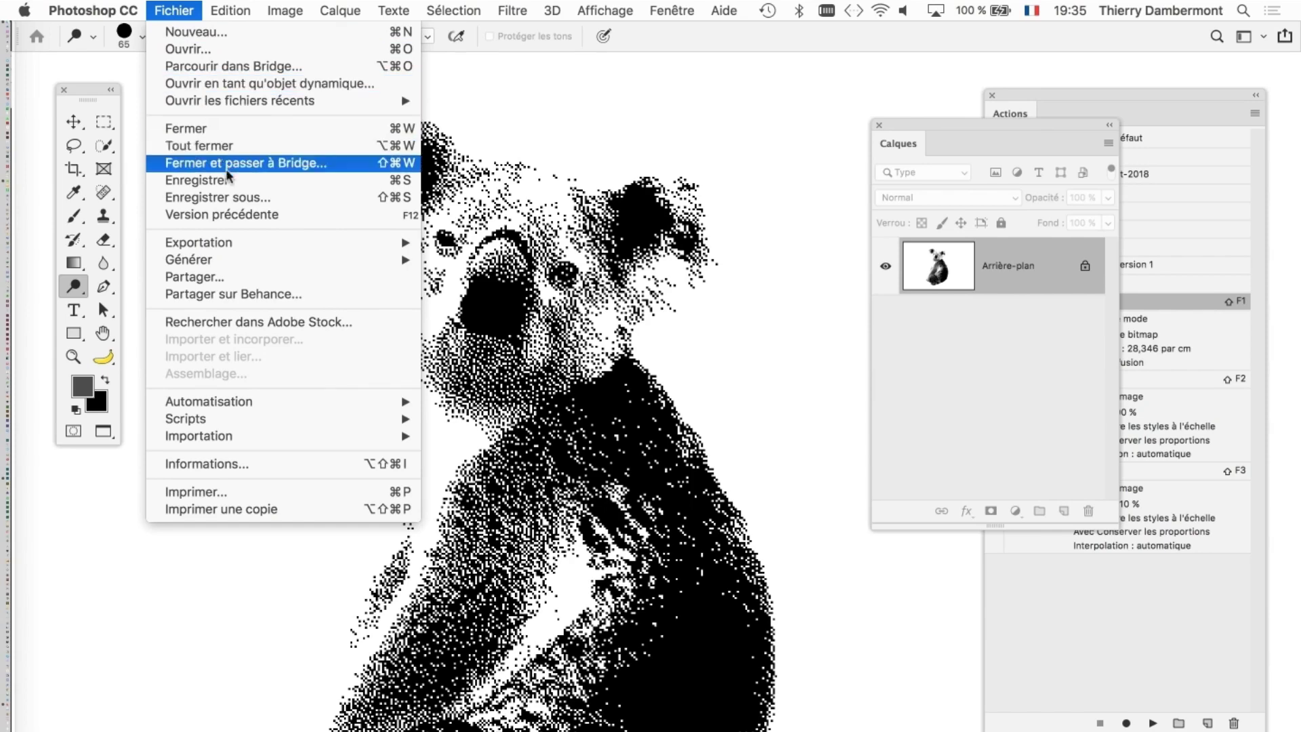
pyautogui.click(238, 198)
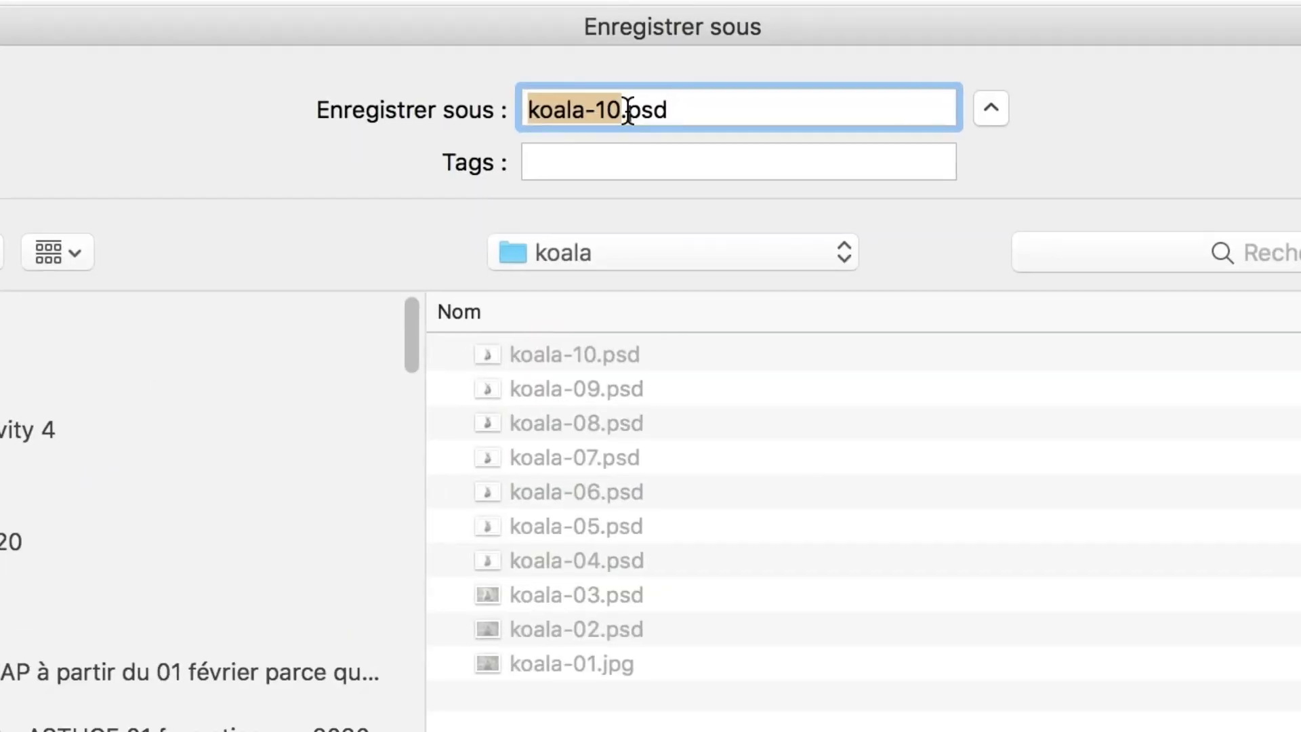
pyautogui.click(622, 110)
pyautogui.press('BackSpace')
pyautogui.write('1')
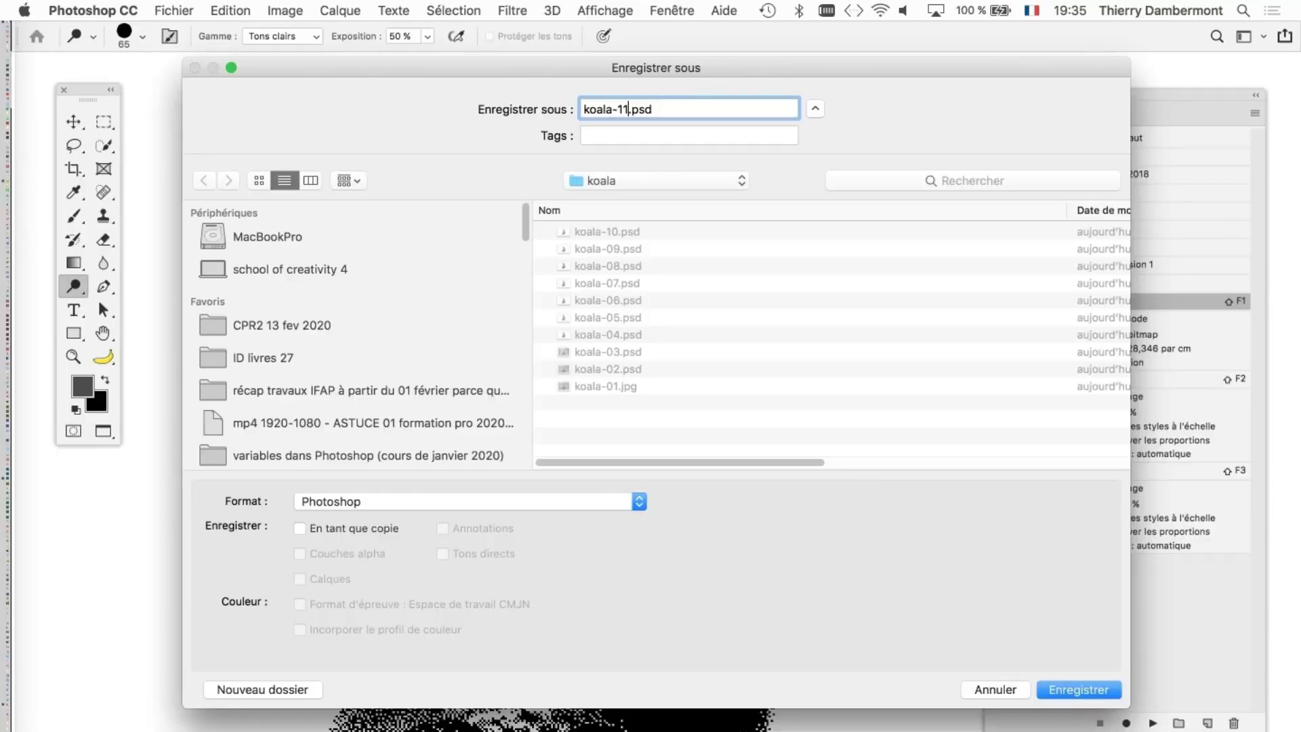
pyautogui.press('Return')
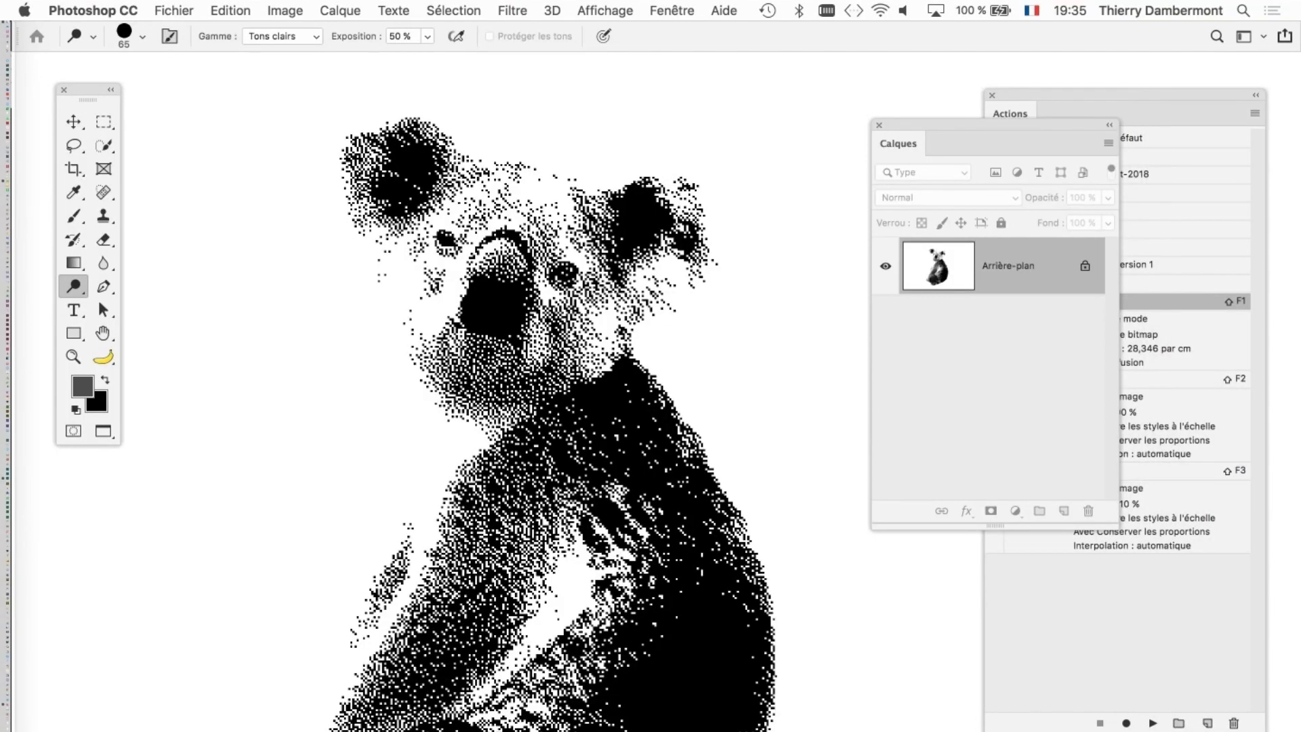
# Step: Open the grey cut-out koala-04.psd from the Finder folder
pyautogui.press('super+Tab')
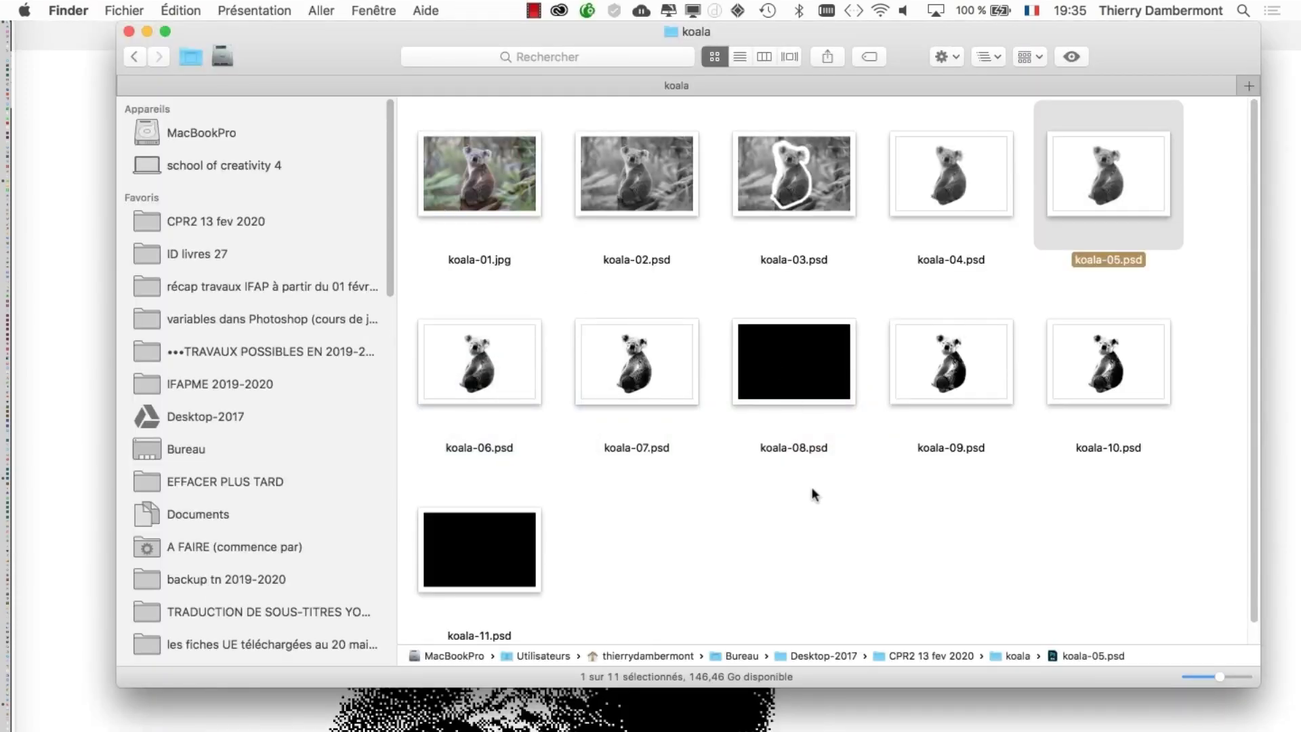
pyautogui.click(985, 183)
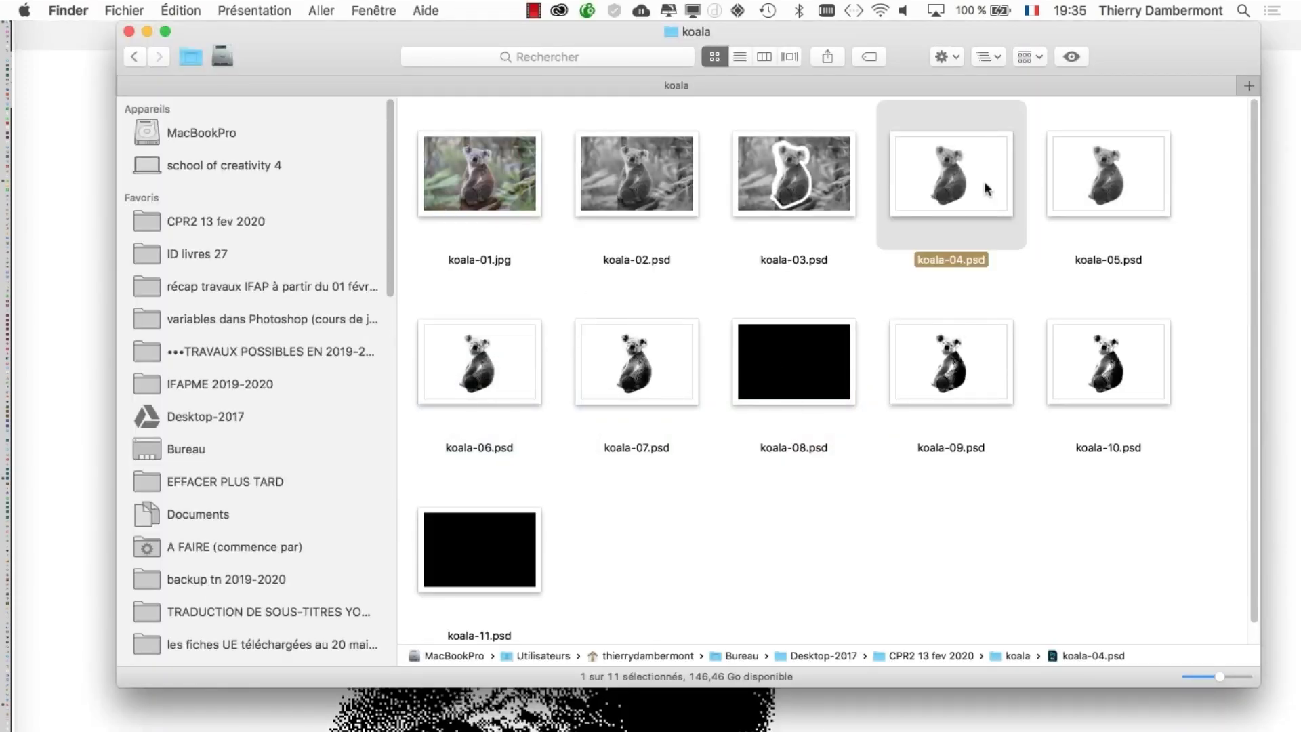
pyautogui.press('super+Tab')
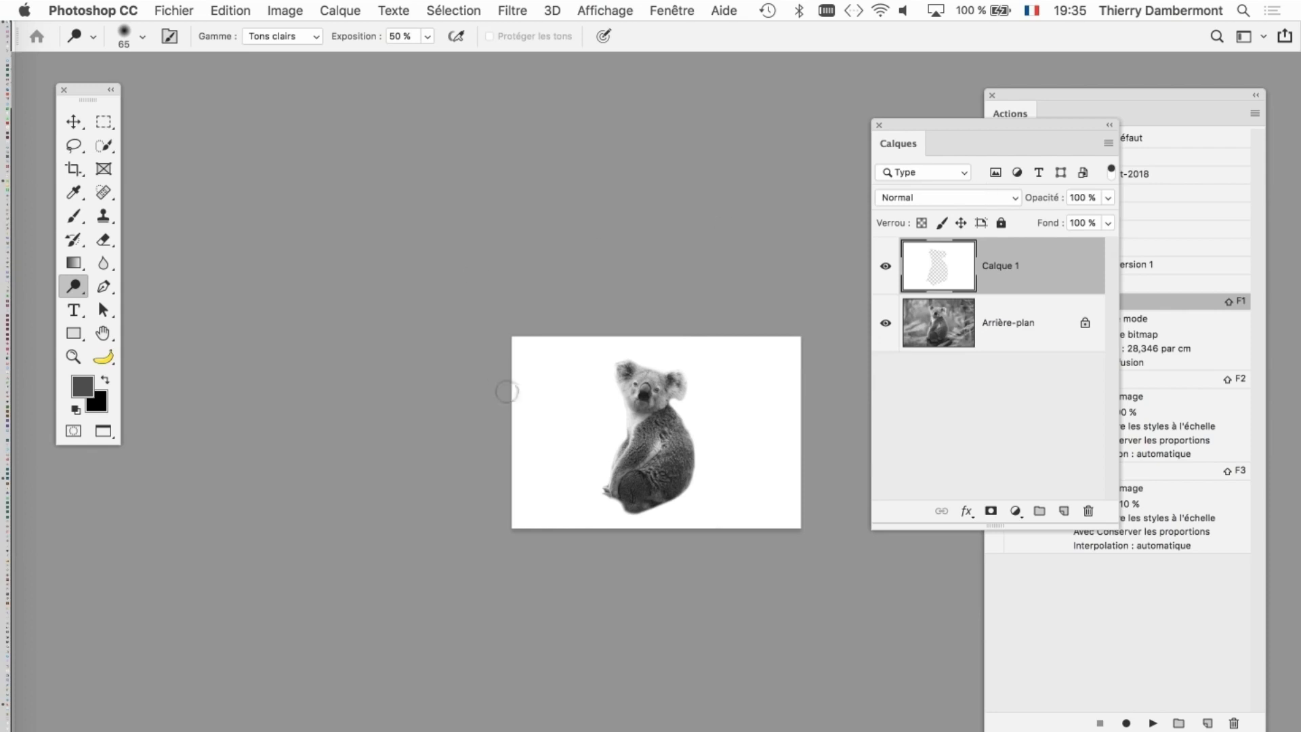
pyautogui.scroll(3, 524, 398)
pyautogui.moveTo(752, 457); pyautogui.dragTo(313, 398)
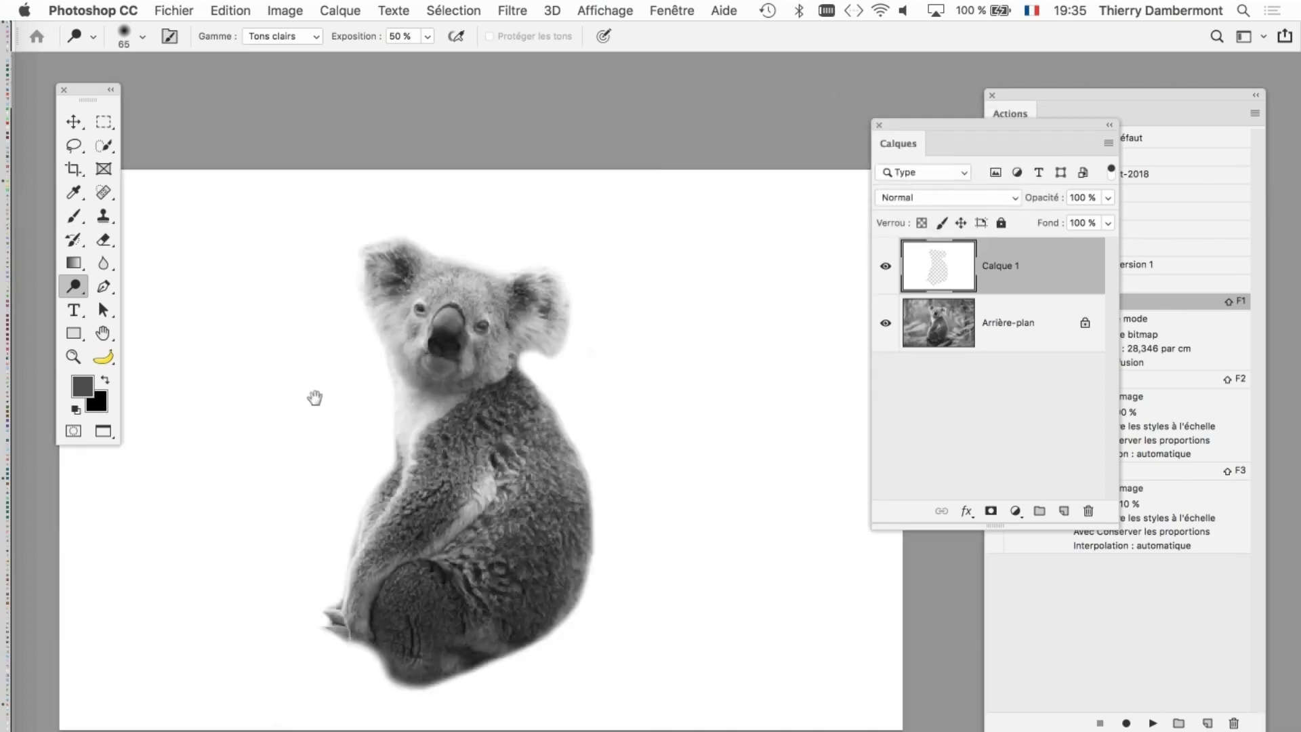
pyautogui.click(285, 10)
pyautogui.moveTo(295, 31)
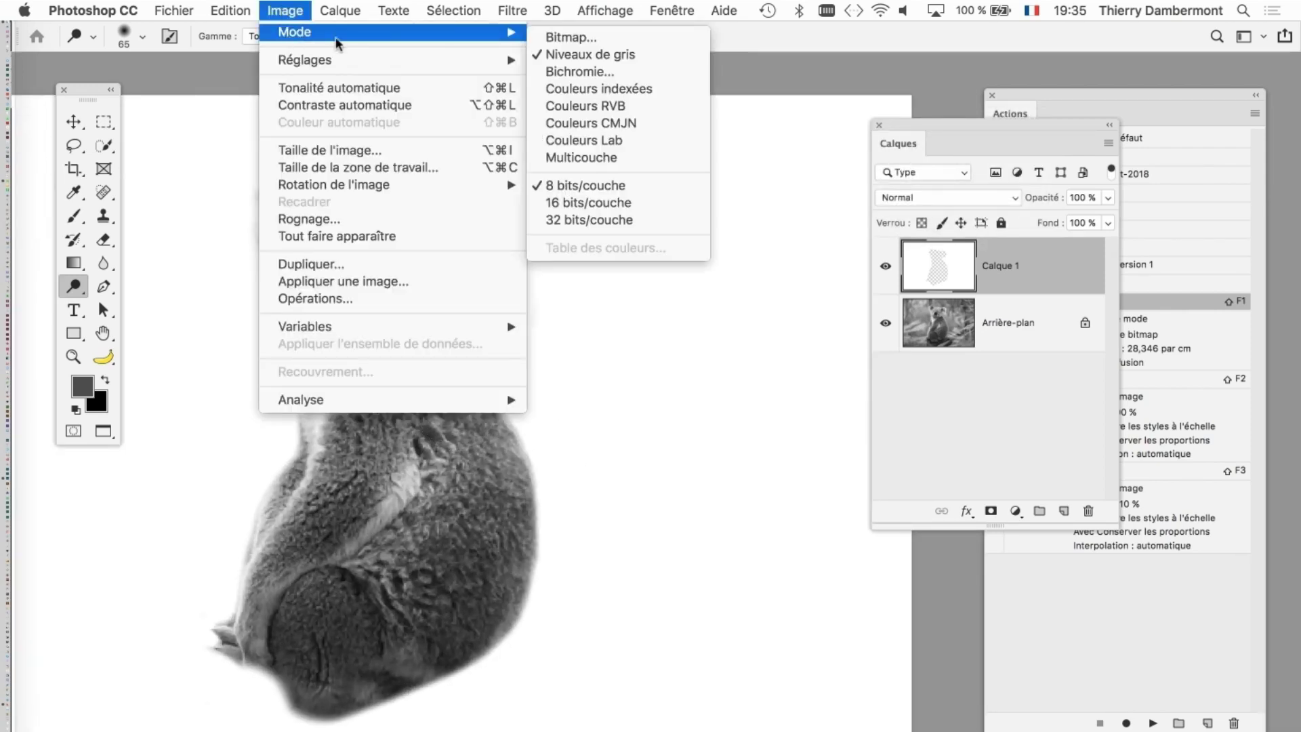
pyautogui.click(614, 40)
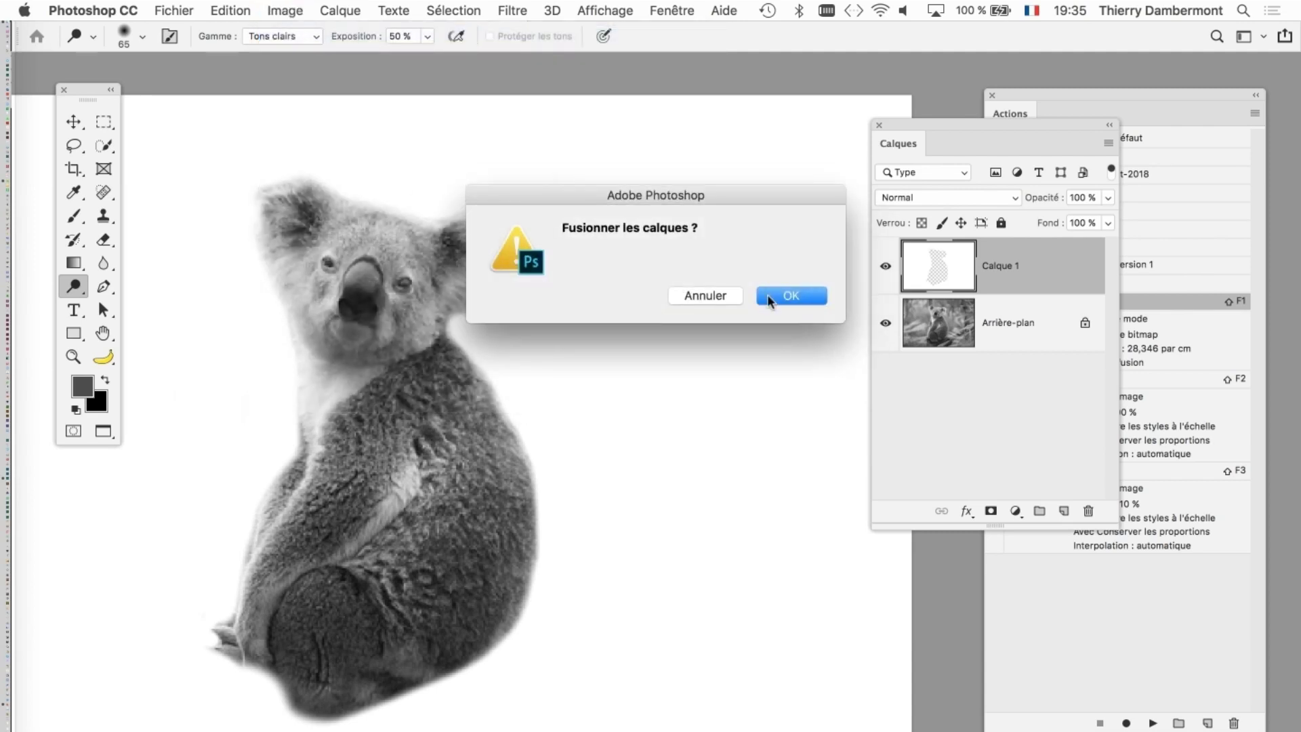
pyautogui.click(778, 294)
pyautogui.click(895, 255)
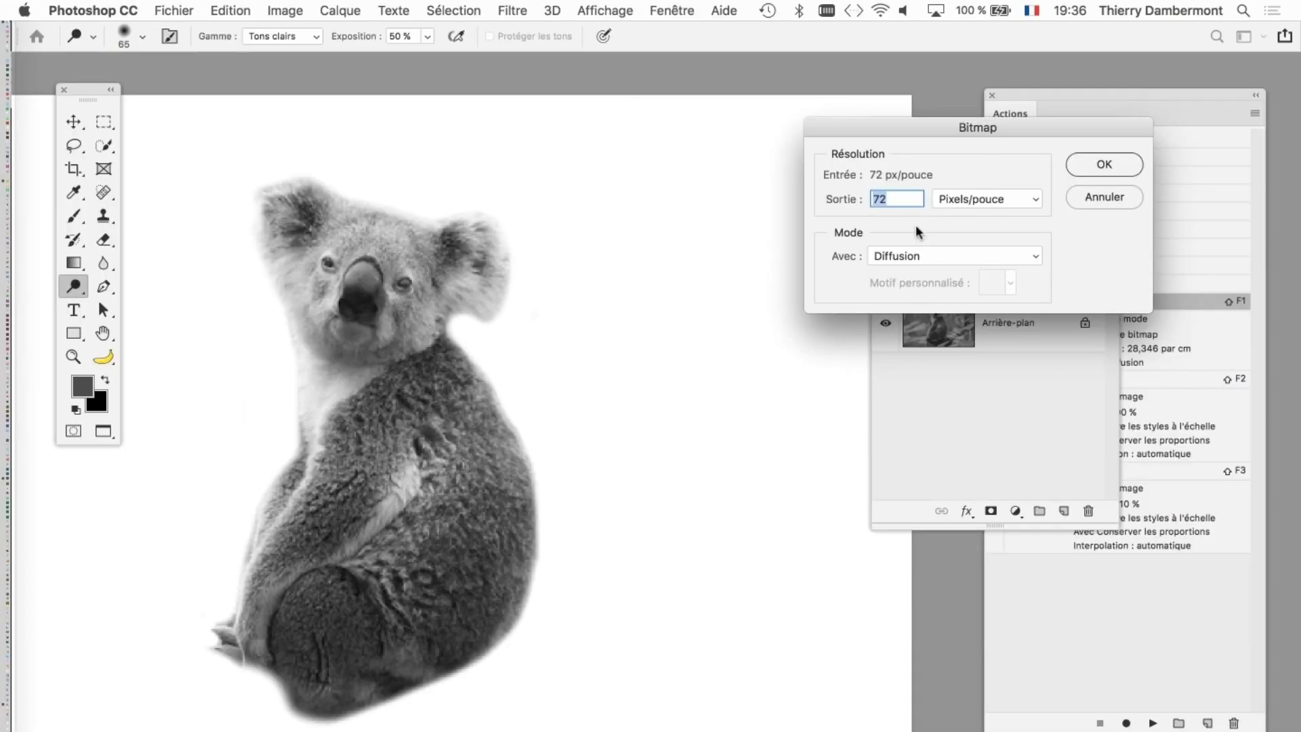
pyautogui.moveTo(883, 138); pyautogui.dragTo(691, 126)
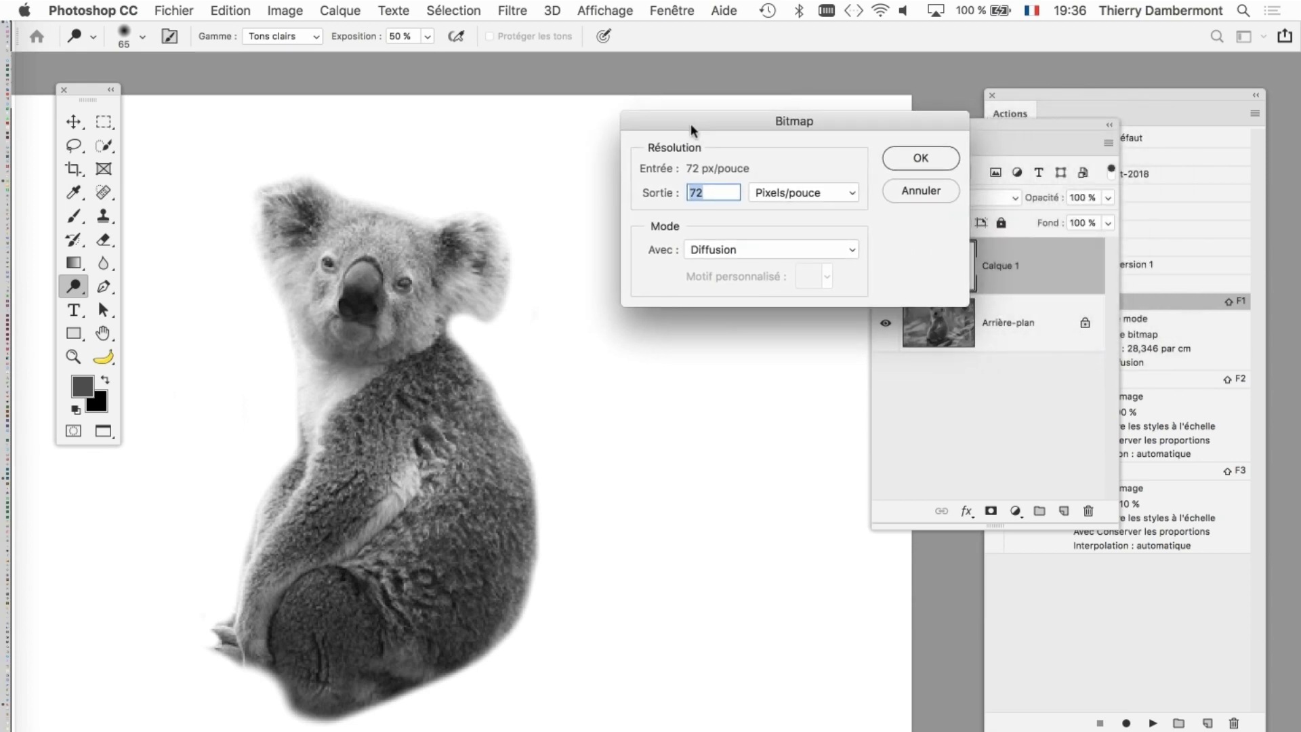
pyautogui.click(932, 196)
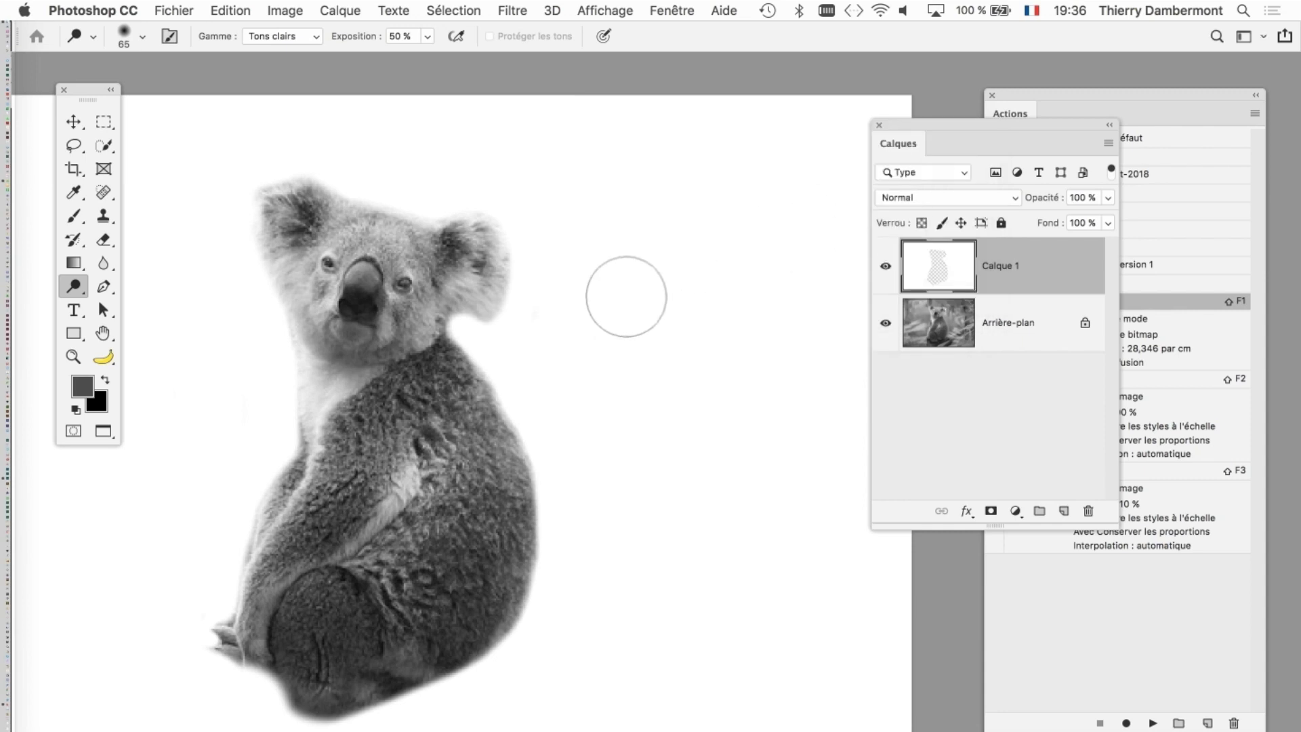